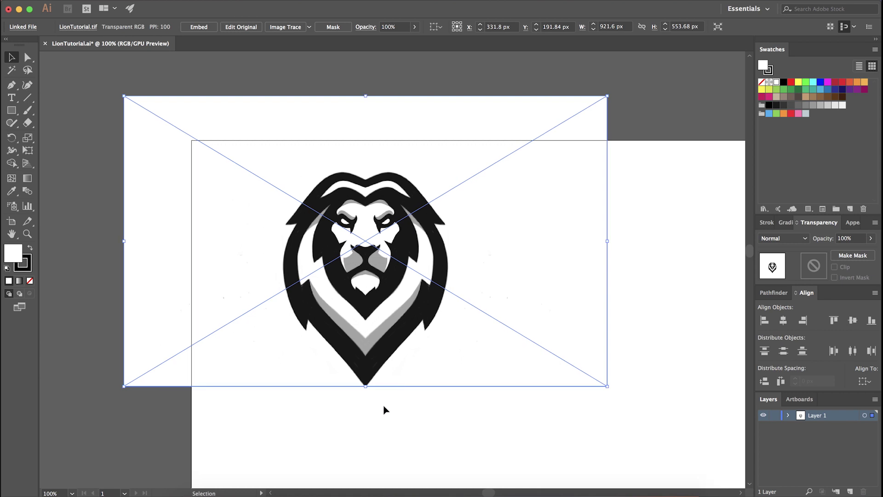
- Move the placed lion image up and to the right, to about X 355.8 px, Y 157.84 px
mouse_move(379, 318)
mouse_down()
mouse_move(410, 338)
mouse_move(404, 305)
mouse_move(378, 306)
mouse_up()
drag(424, 358, 410, 295)
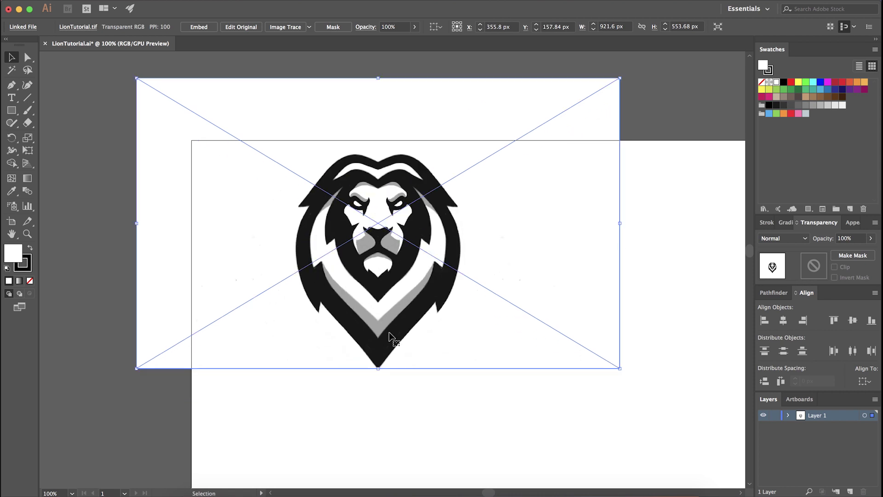
scroll(450, 411, down, 1)
scroll(439, 398, up, 2)
scroll(440, 398, down, 1)
- Review the new document size and color mode settings, and leave without creating a document
click(92, 1)
click(105, 6)
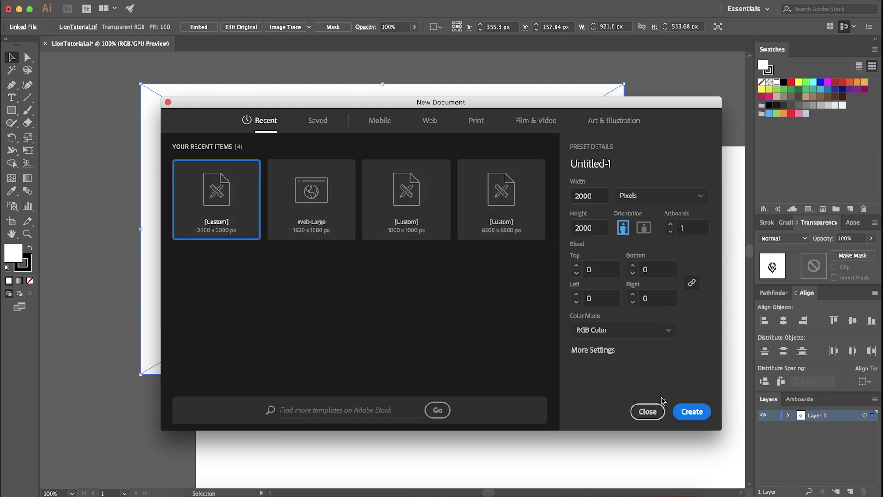
click(651, 414)
click(523, 417)
- Move the placed lion image down and to the left, to about X 291.8 px, Y 206.84 px
scroll(465, 412, down, 2)
drag(489, 414, 336, 221)
scroll(414, 303, down, 2)
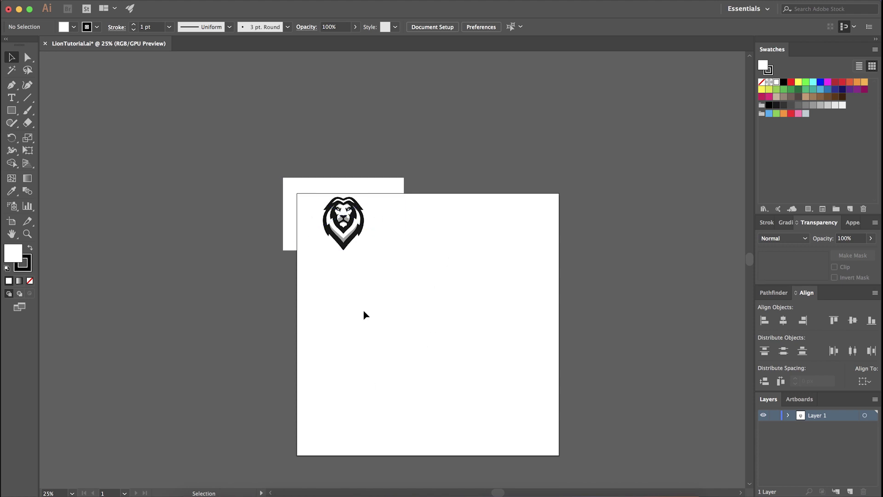
scroll(351, 191, up, 3)
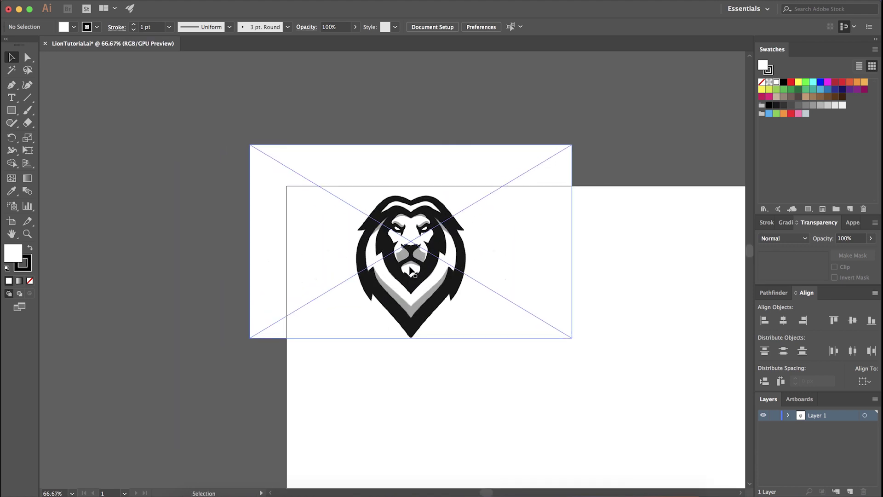
scroll(409, 269, up, 3)
scroll(396, 283, down, 1)
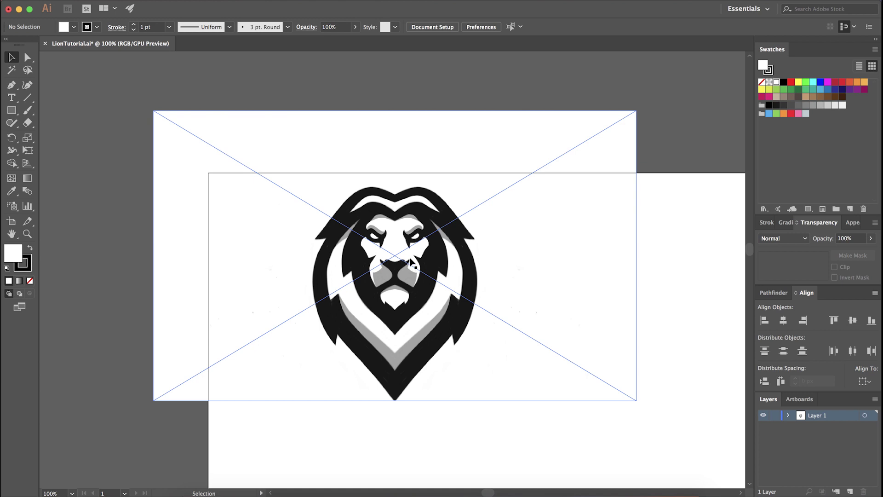
drag(472, 294, 439, 320)
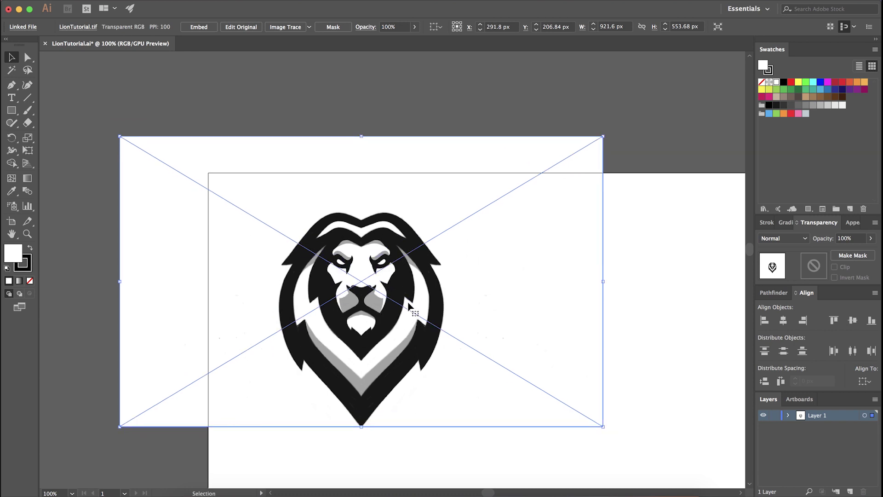
- Draw a rectangle about 393 × 431 px closely around the lion head with the Rectangle tool
key(m)
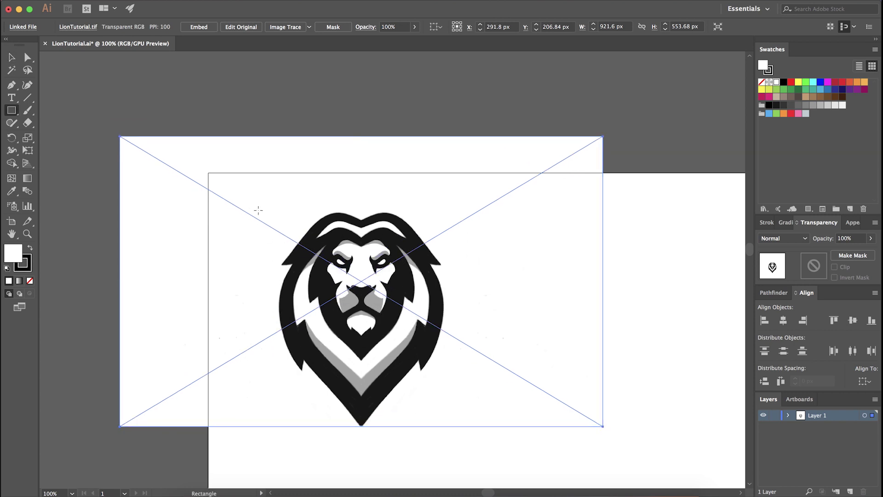
key(v)
click(643, 211)
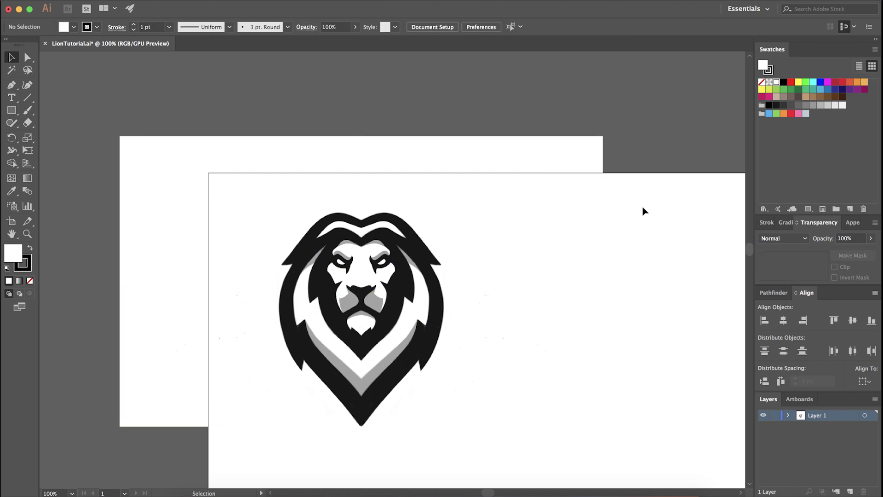
key(m)
click(12, 112)
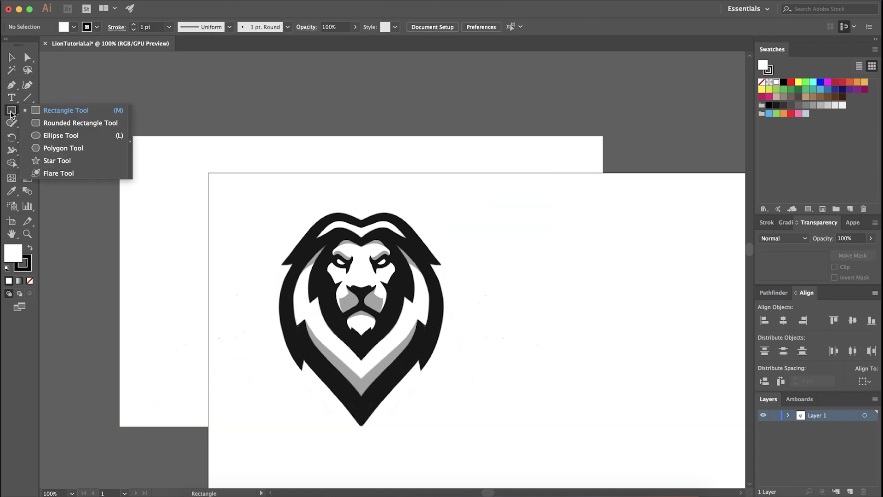
click(49, 112)
drag(257, 200, 464, 426)
- Crop the lion image with the rectangle as a clipping mask, and move the clipped group to about X 236 px, Y 246 px
key(v)
drag(378, 460, 473, 301)
right_click(427, 290)
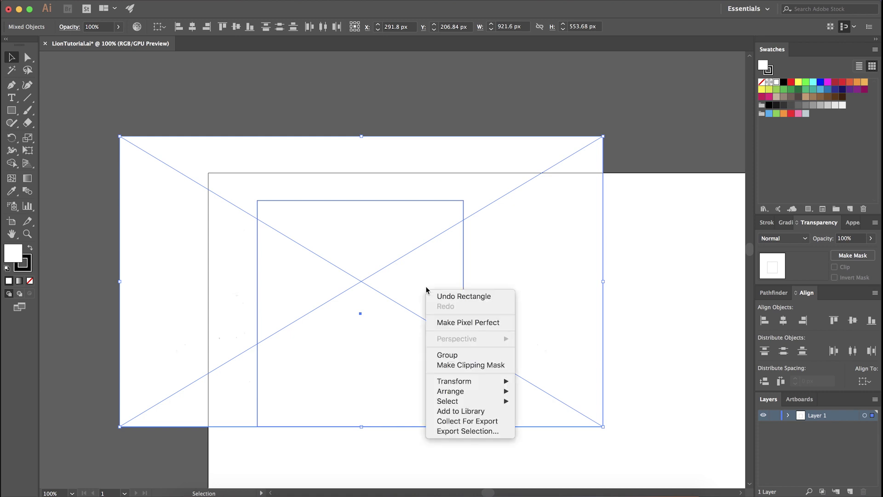
click(464, 365)
click(503, 363)
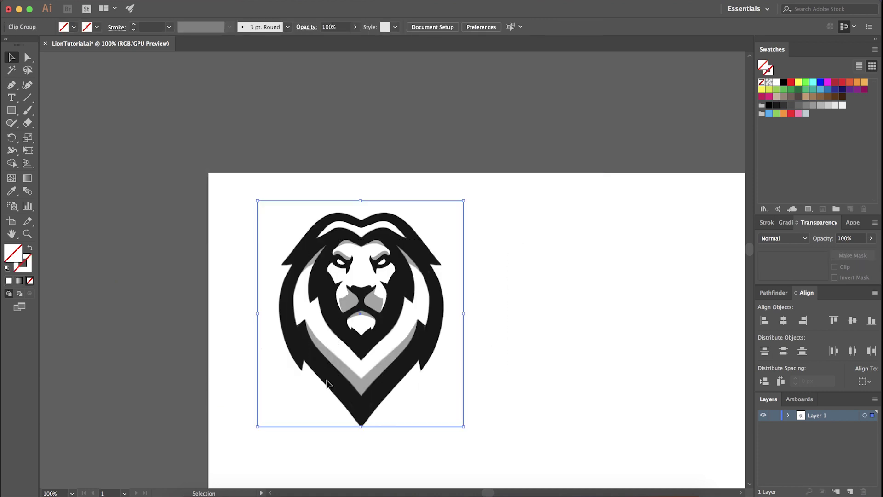
drag(402, 348, 380, 344)
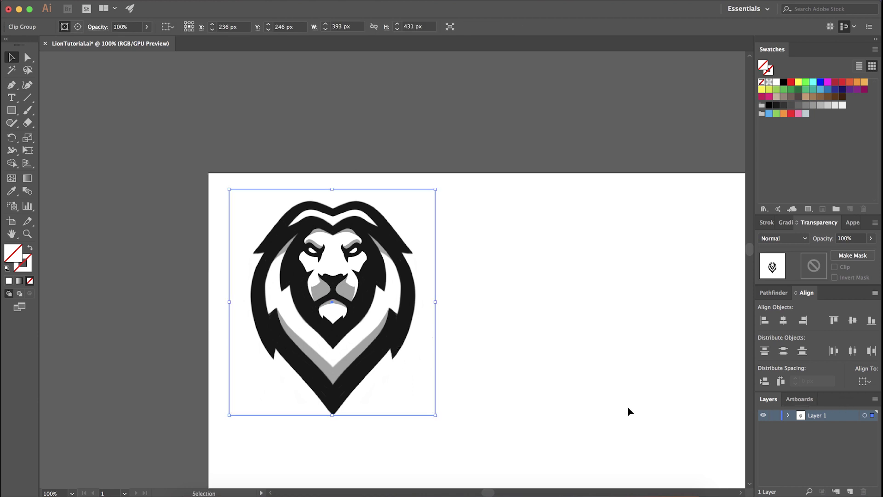
- Show the rulers, try a horizontal guide above the artboard, and undo that guide
key(super+r)
drag(257, 67, 259, 81)
key(super+z)
- Add two new layers above Layer 1, and lock Layer 1 and Layer 2
click(850, 491)
click(850, 492)
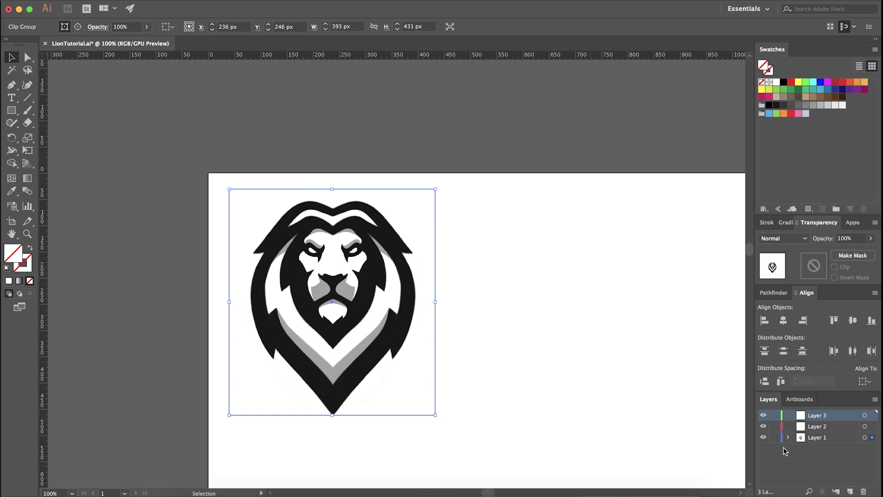
click(775, 438)
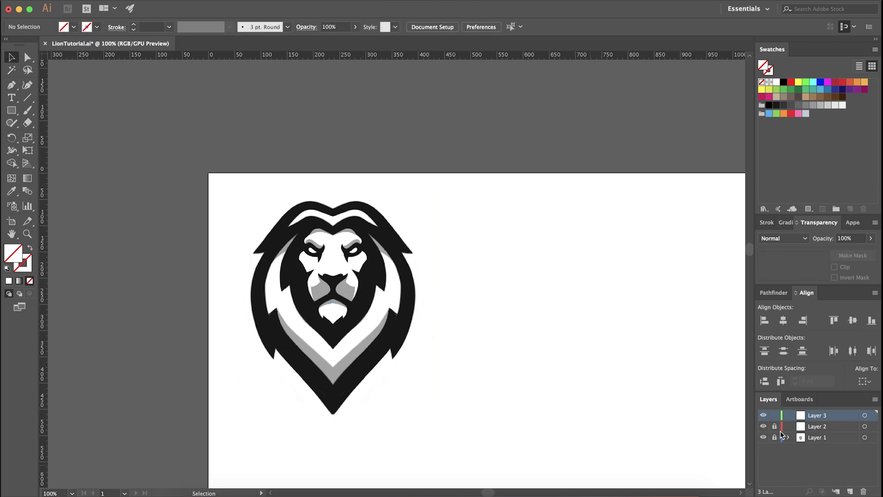
click(817, 431)
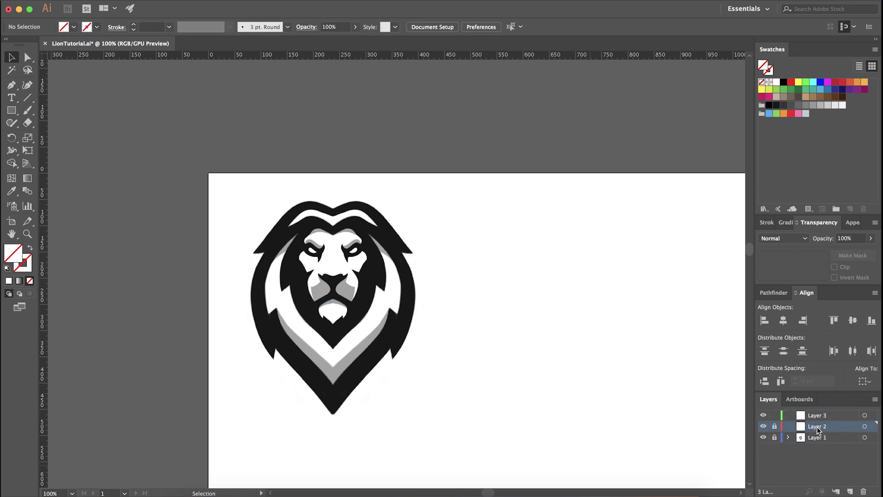
- Rename Layer 3 as DaseDesigns
scroll(312, 309, up, 2)
drag(347, 345, 371, 308)
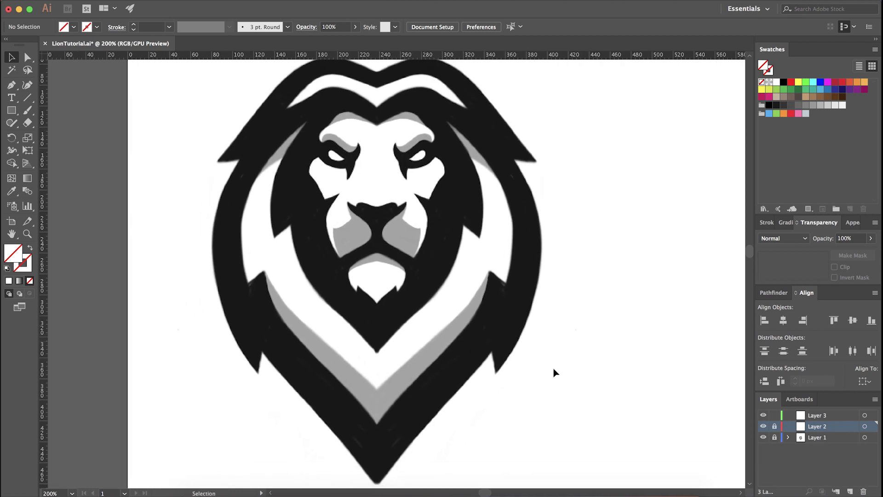
double_click(818, 416)
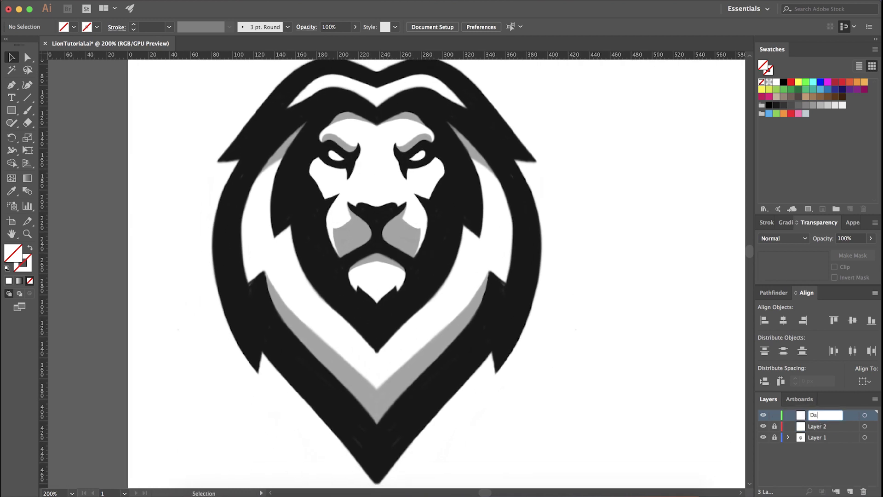
text(DaseDesigns)
key(Return)
- Try to place a vertical guide through the lower tip of the lion's grey mane shading
scroll(581, 414, down, 1)
scroll(529, 433, down, 1)
scroll(389, 415, up, 10)
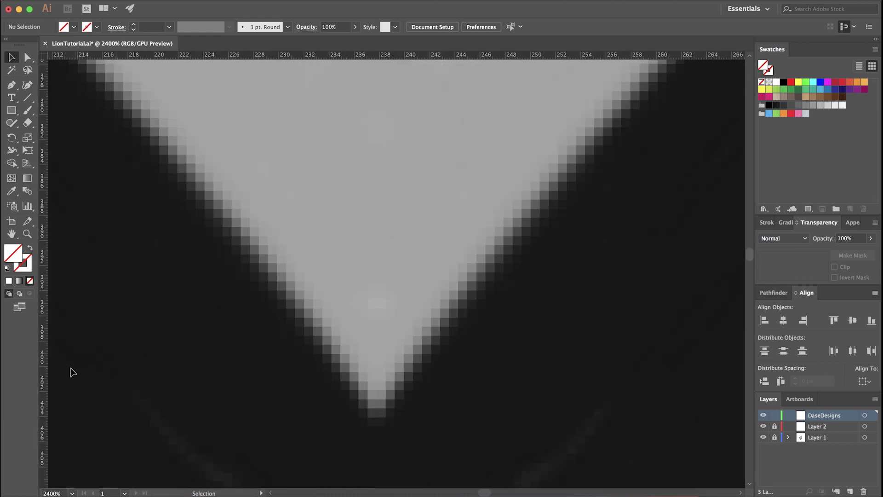
drag(42, 372, 380, 415)
key(super+z)
- Turn off Snap to Pixel and place a vertical guide down the lion's center, through the lower tip of the grey mane shading
click(254, 1)
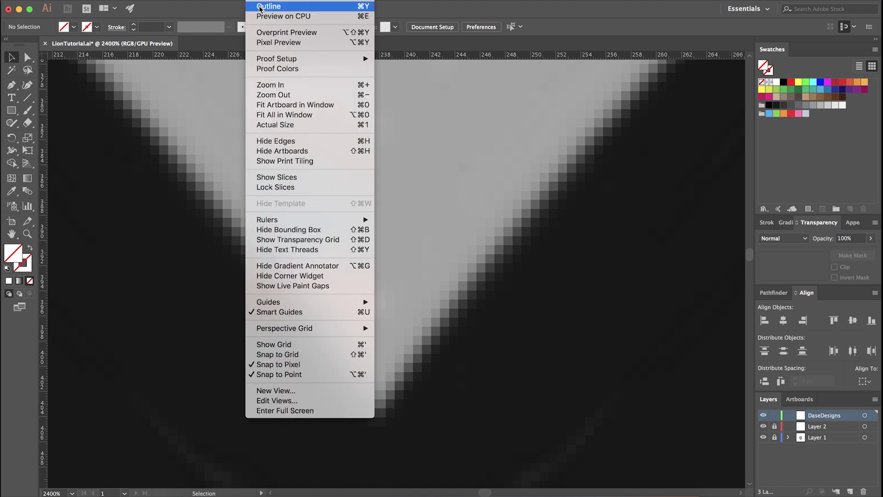
click(298, 368)
scroll(339, 358, down, 3)
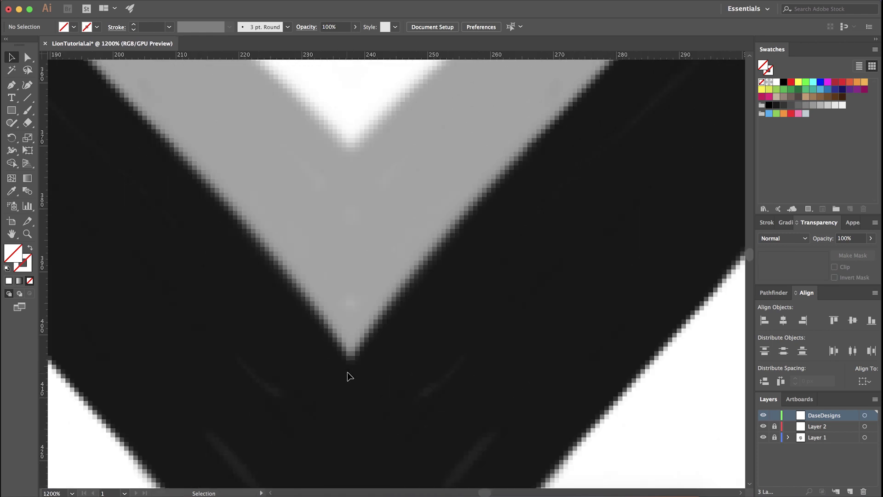
scroll(348, 373, up, 3)
drag(47, 396, 352, 390)
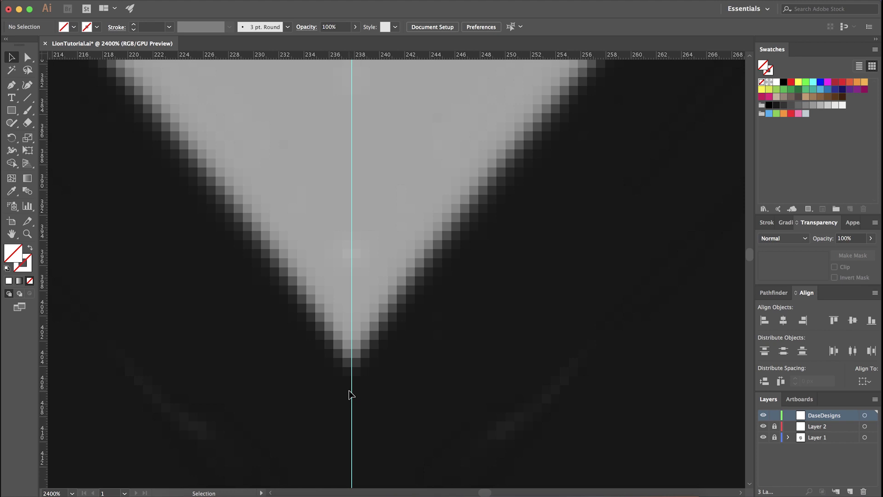
scroll(349, 394, down, 7)
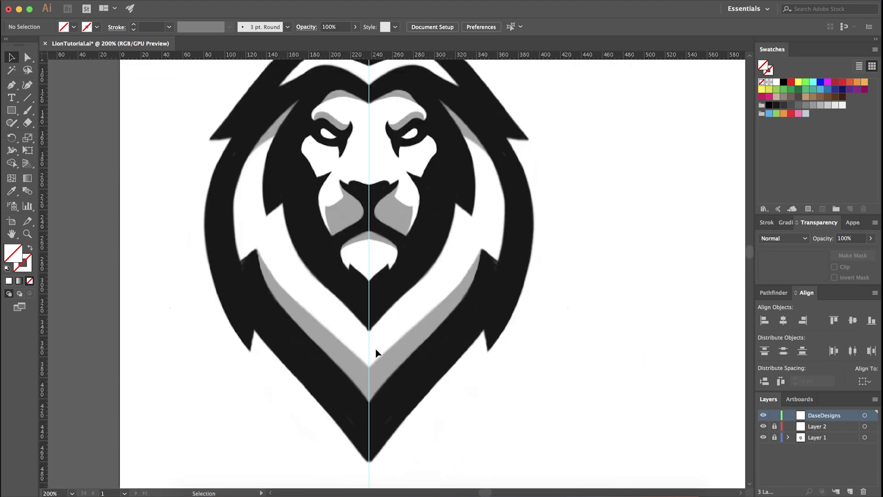
scroll(375, 349, down, 1)
scroll(367, 339, up, 2)
scroll(379, 345, down, 1)
scroll(385, 359, up, 2)
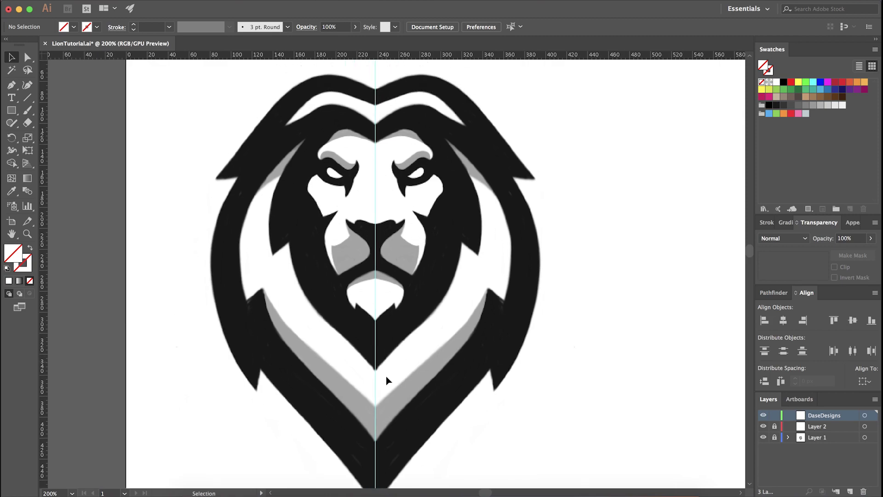
- Switch to Safari, preview the front-facing lion on a black background among the lion head images, and return to Illustrator
click(374, 481)
scroll(375, 361, up, 2)
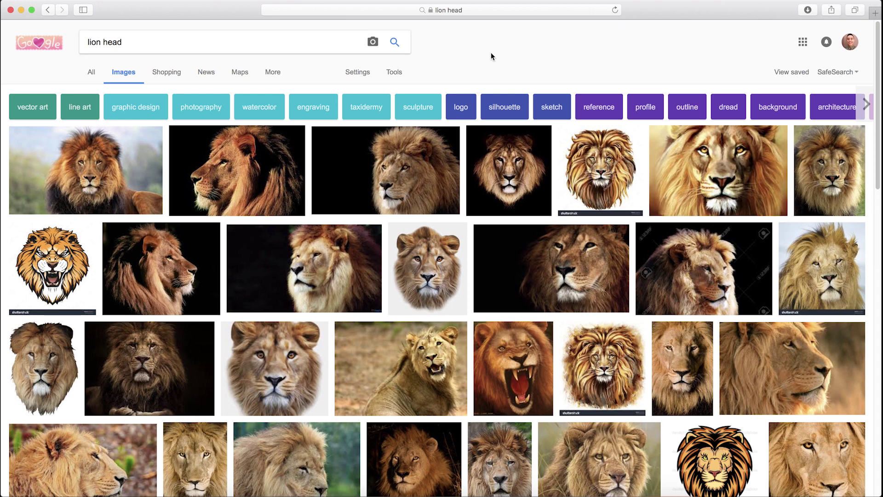
click(188, 362)
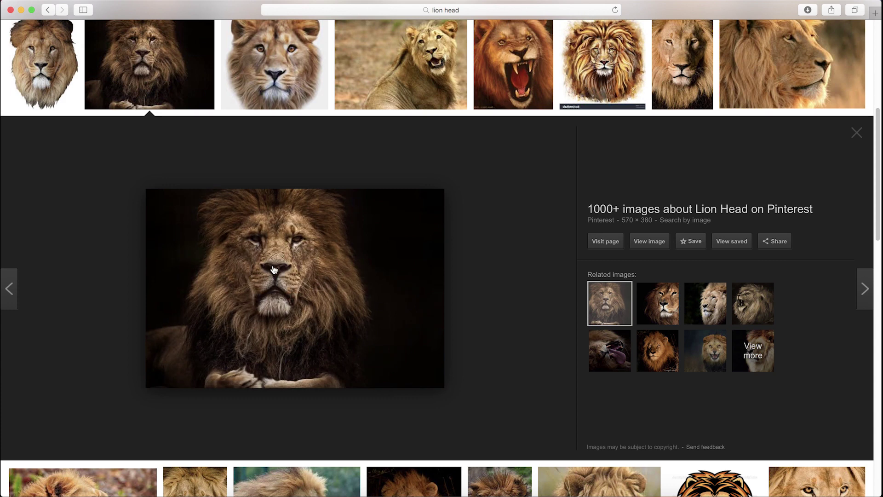
click(451, 494)
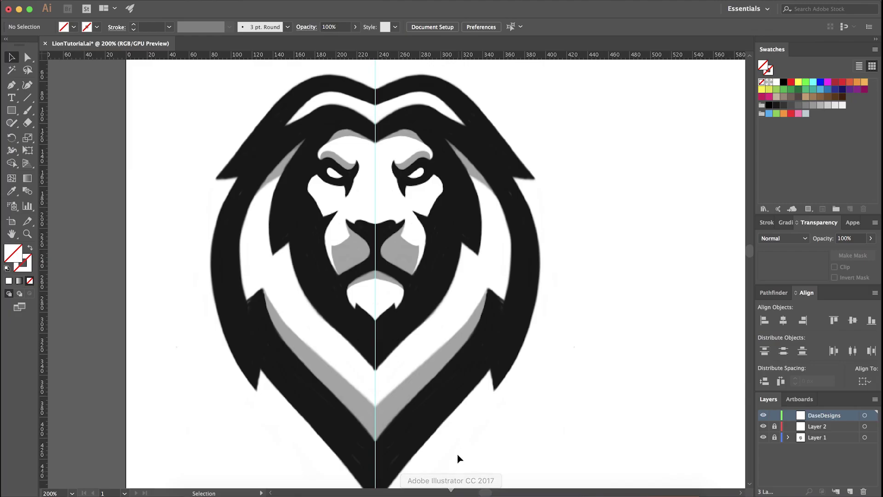
- Start a Pen tool path at the pointed upper tip beside the right-hand eye, at about X 255.25 px, Y 135 px
drag(418, 439, 421, 432)
scroll(420, 437, down, 1)
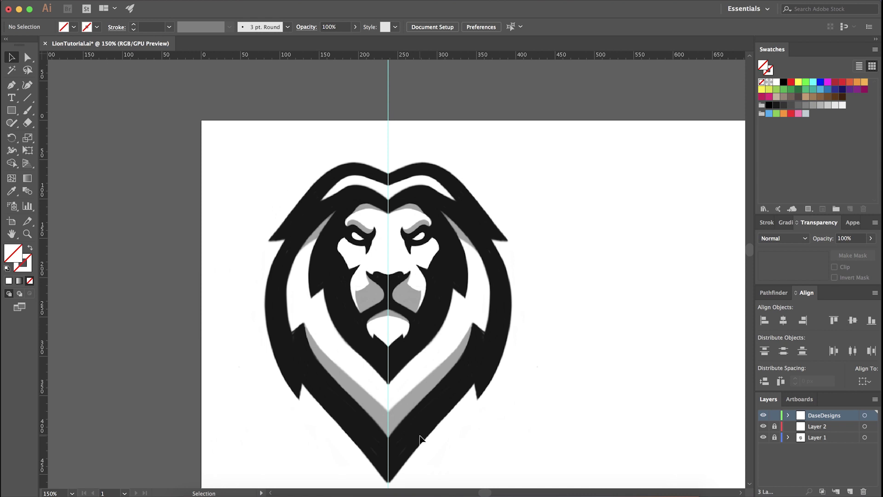
key(p)
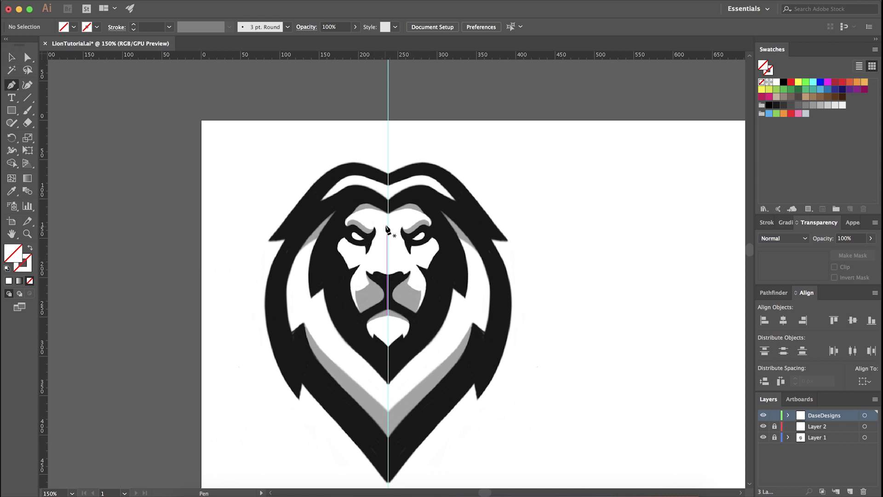
scroll(388, 229, up, 2)
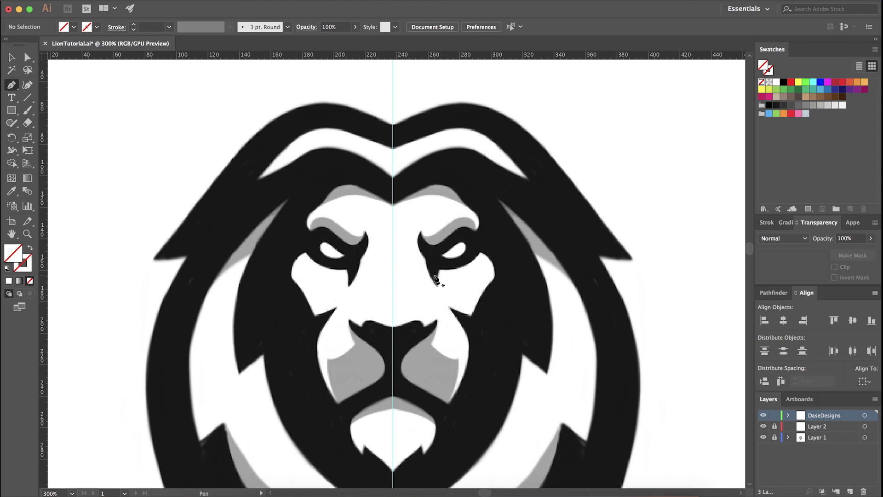
scroll(442, 247, up, 6)
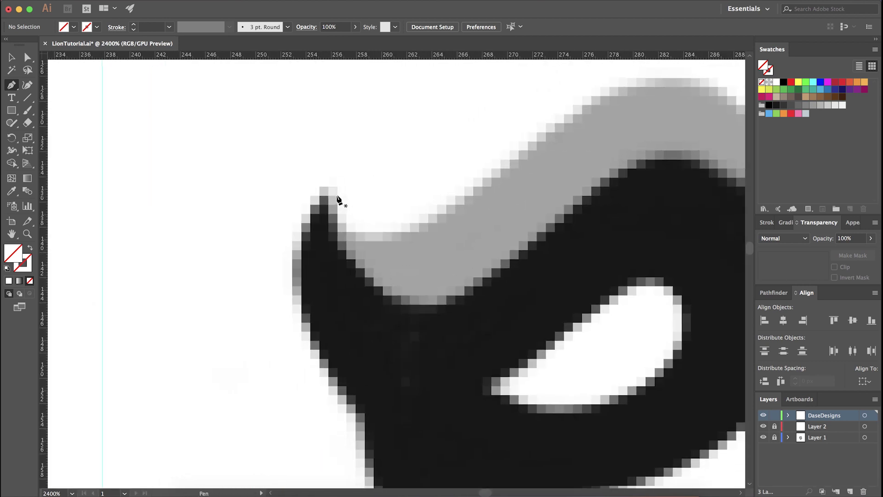
click(326, 188)
key(Escape)
click(12, 97)
click(12, 88)
click(321, 191)
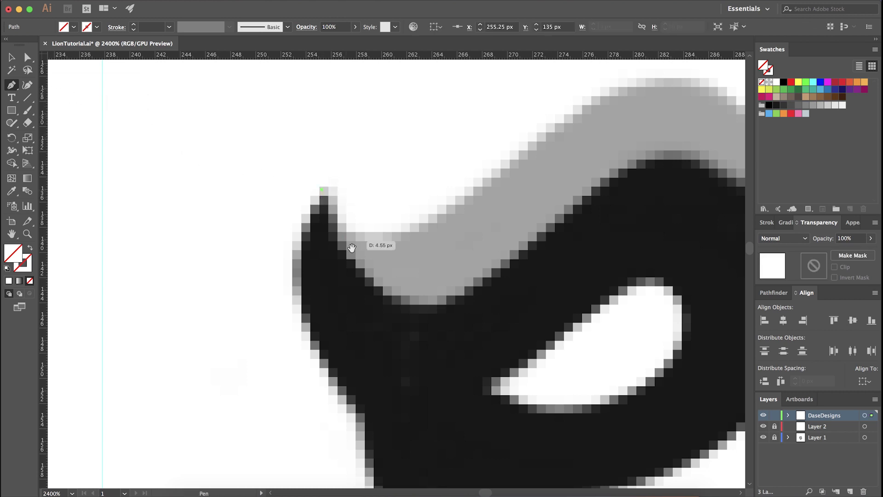
- Add a smooth anchor with horizontal handles at the lowest point of the grey brow's lower edge
scroll(355, 248, right, 2)
scroll(355, 248, down, 1)
drag(401, 300, 505, 313)
key(super+z)
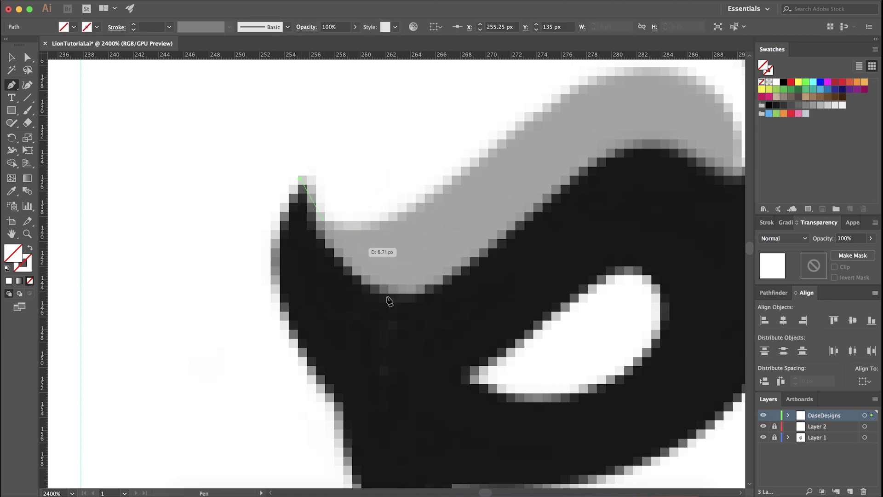
drag(397, 298, 499, 314)
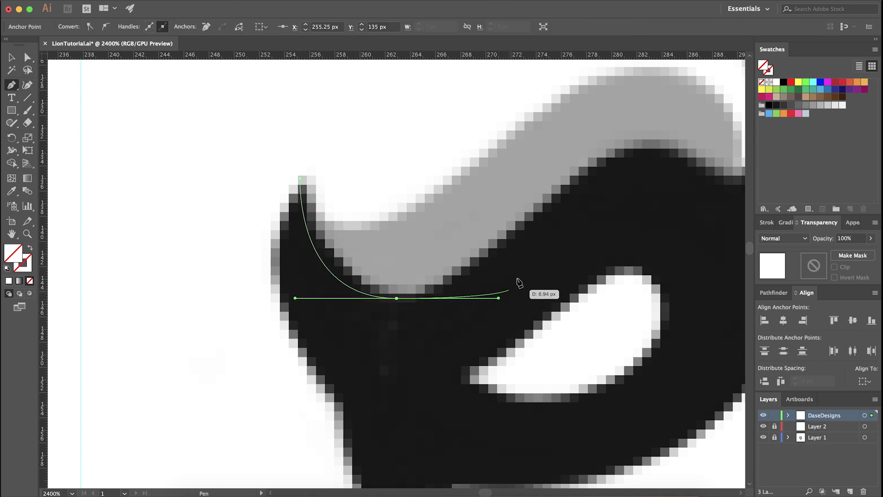
- Continue the path with a smooth anchor at the crest of the brow's lower edge and another anchor at its outer end
drag(527, 262, 343, 308)
drag(467, 189, 555, 192)
drag(314, 344, 298, 344)
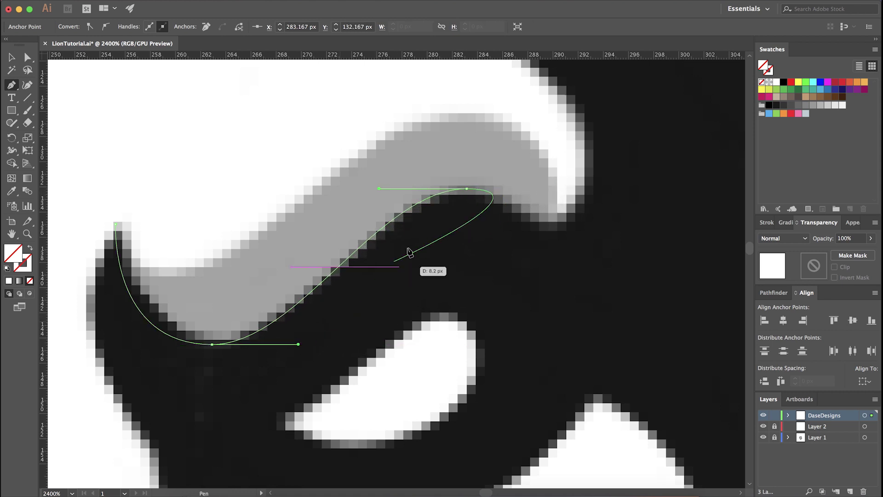
drag(466, 188, 521, 188)
click(548, 234)
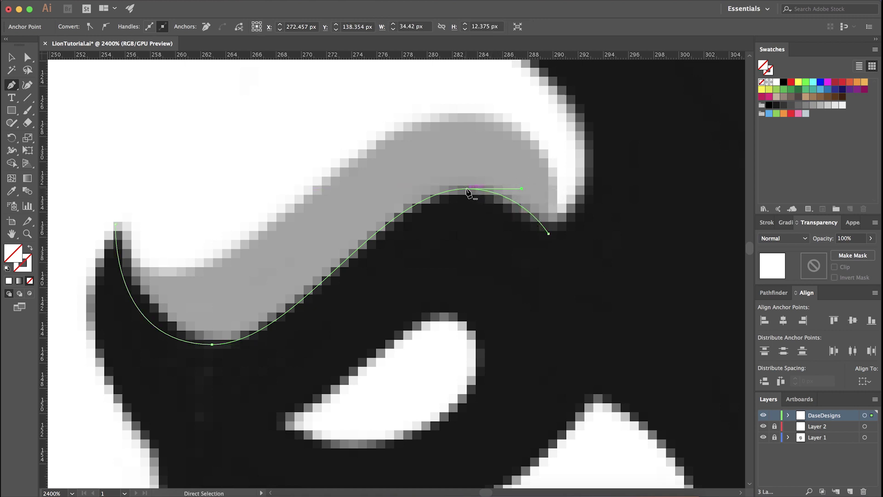
- Continue the Pen path from the brow's outer end with a smooth anchor with vertical handles at the brow's outermost edge
drag(374, 198, 420, 255)
key(super+minus)
click(545, 293)
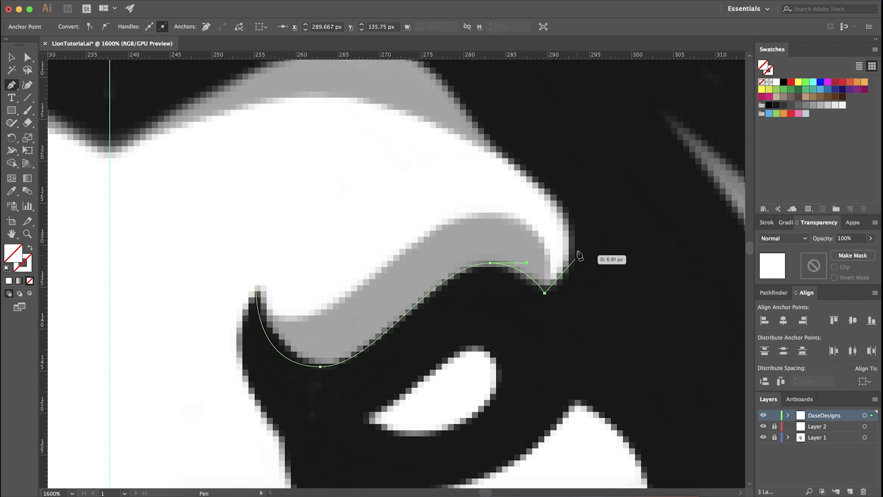
drag(576, 242, 614, 244)
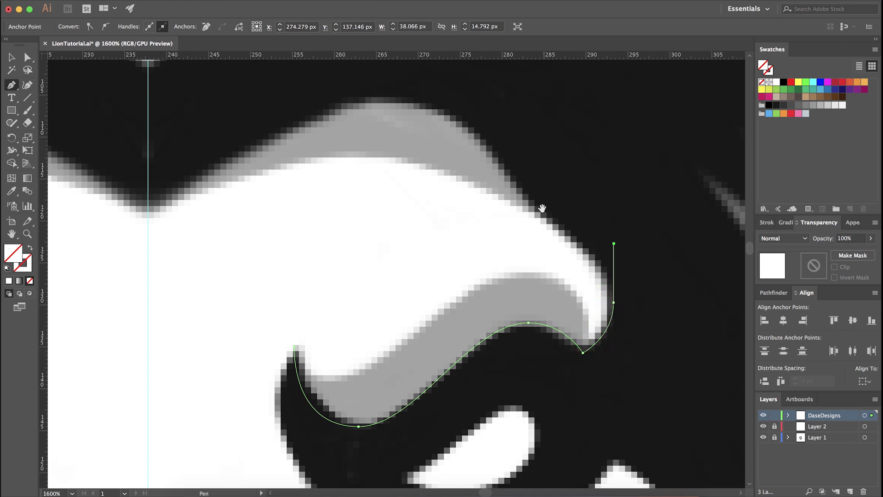
- Trace the brow's upper edge through smooth anchors on the outer slope and grey crest to the center guide, fitting the crest's inward handle
drag(543, 205, 531, 235)
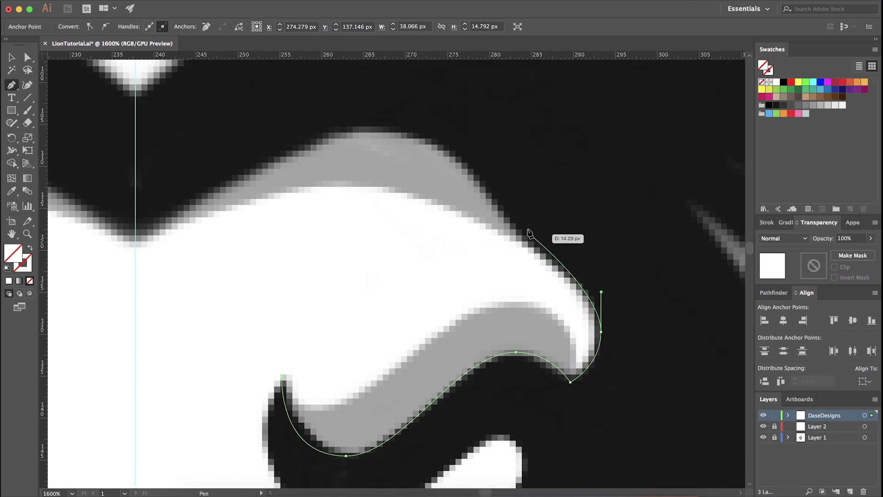
drag(510, 225, 476, 177)
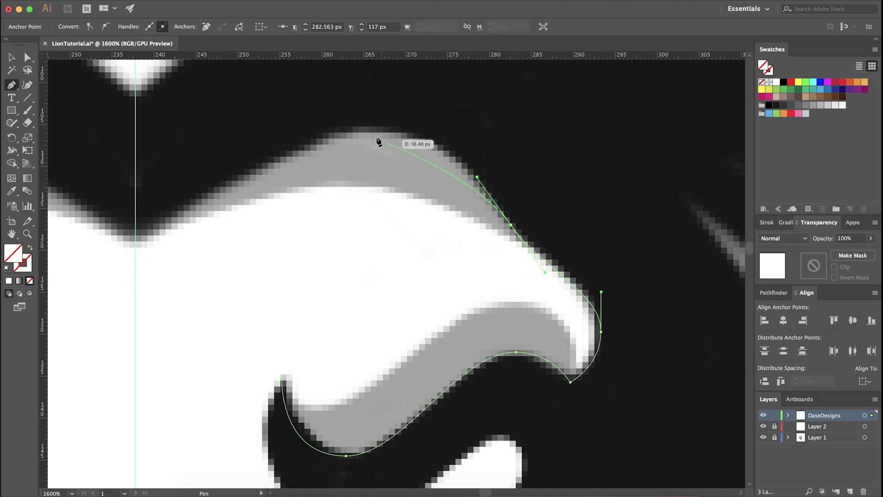
drag(375, 127, 303, 128)
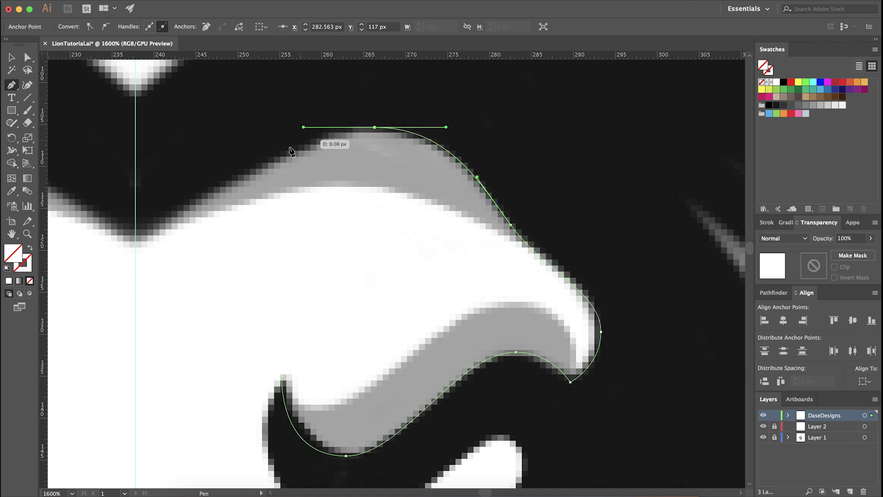
drag(135, 242, 280, 129)
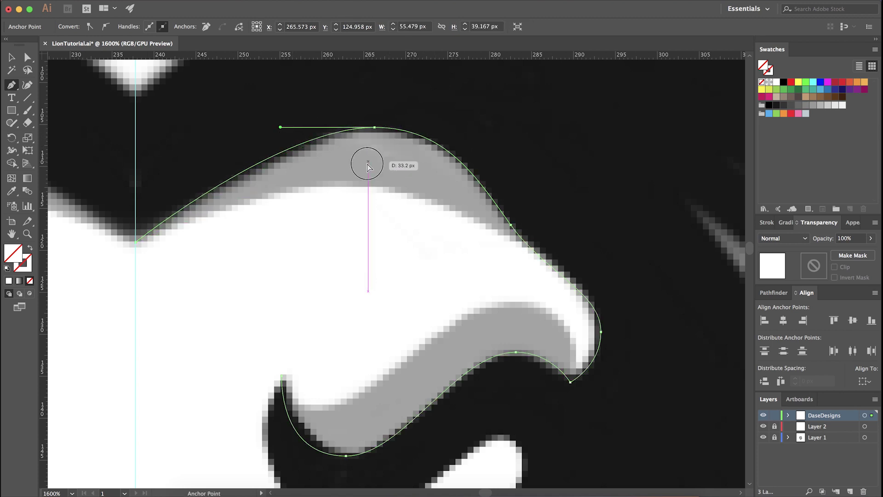
click(374, 129)
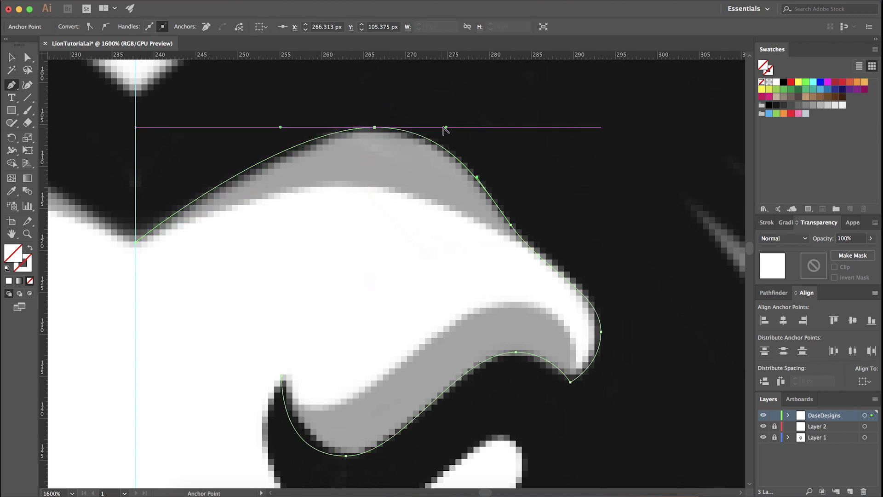
- Move the brow's outermost anchor slightly inward to about X 292.859 px, Y 129.75 px
click(601, 332)
scroll(602, 331, up, 4)
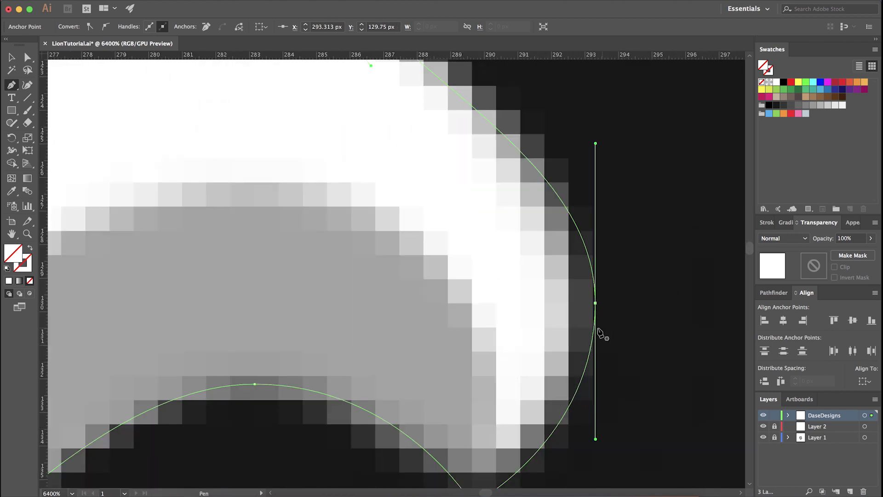
drag(596, 304, 568, 292)
scroll(583, 302, down, 2)
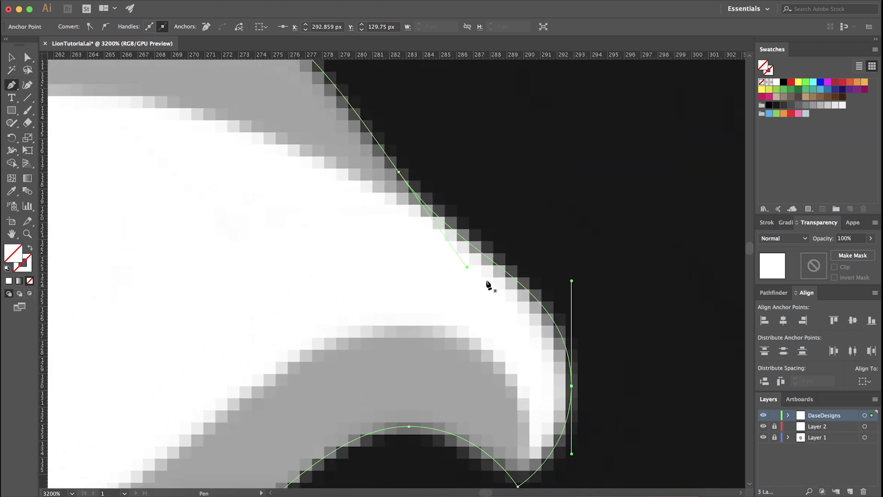
- Refine the brow's outer slope by adjusting the lower handle and moving the slope anchor to about X 283.406 px, Y 117.438 px
drag(467, 267, 447, 291)
scroll(445, 278, down, 2)
scroll(374, 233, up, 2)
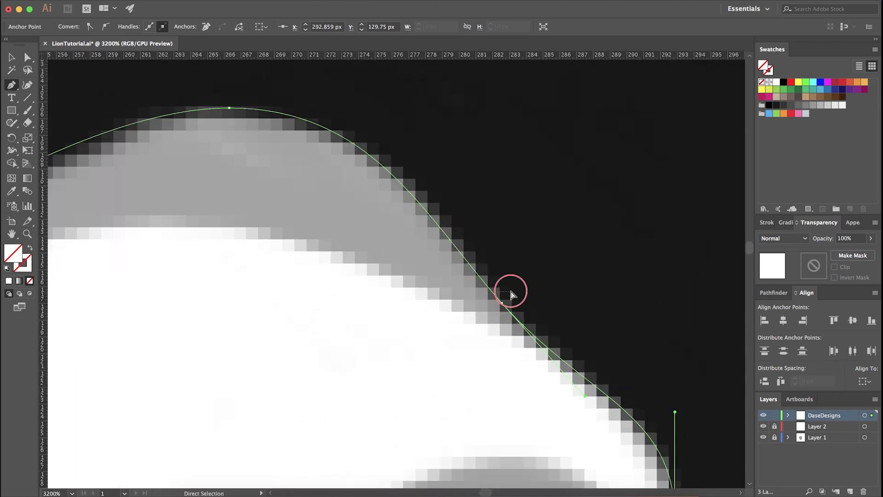
drag(503, 305, 517, 313)
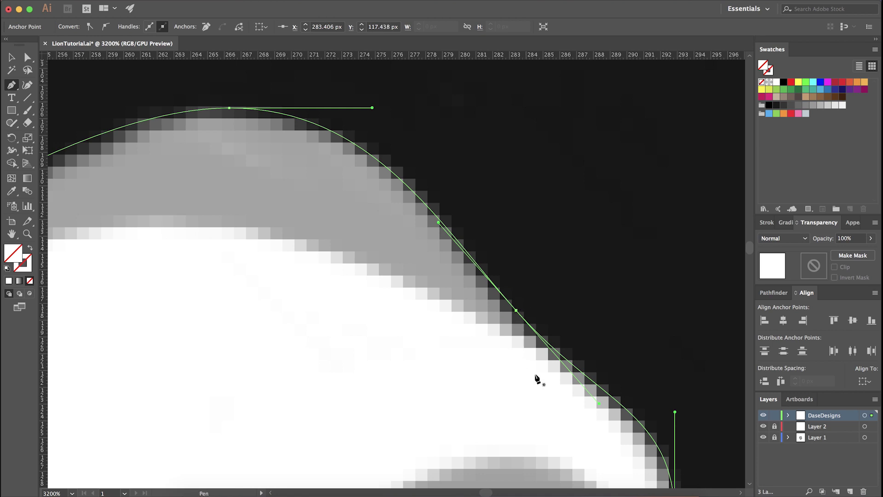
scroll(536, 395, down, 1)
scroll(536, 395, down, 4)
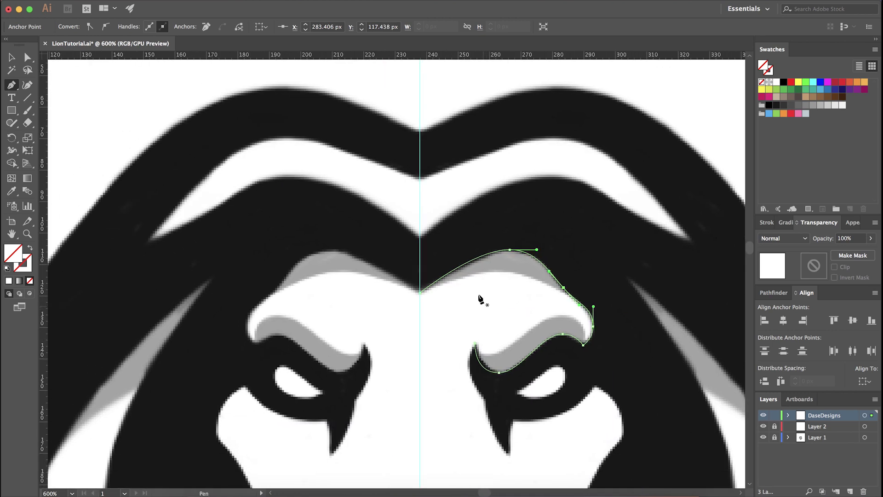
- Leave the brow path open at its pointed inner tip and deselect it
drag(488, 304, 420, 262)
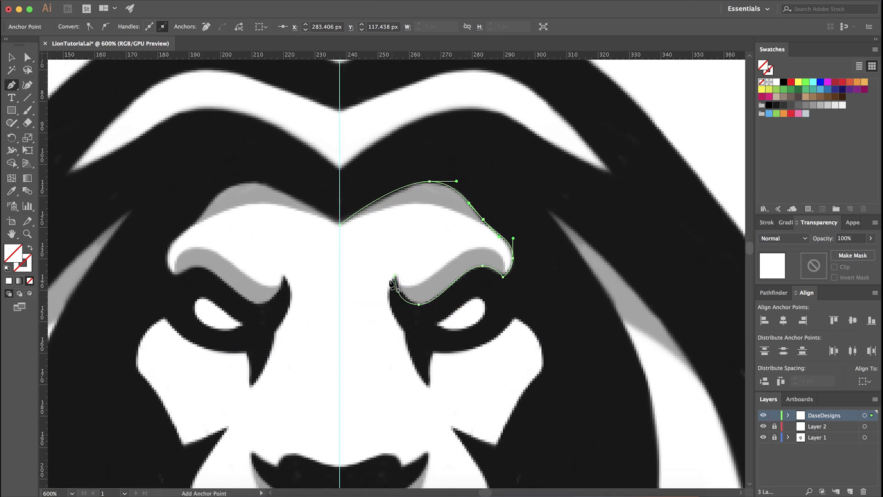
scroll(395, 285, up, 2)
super+click(376, 285)
click(398, 257)
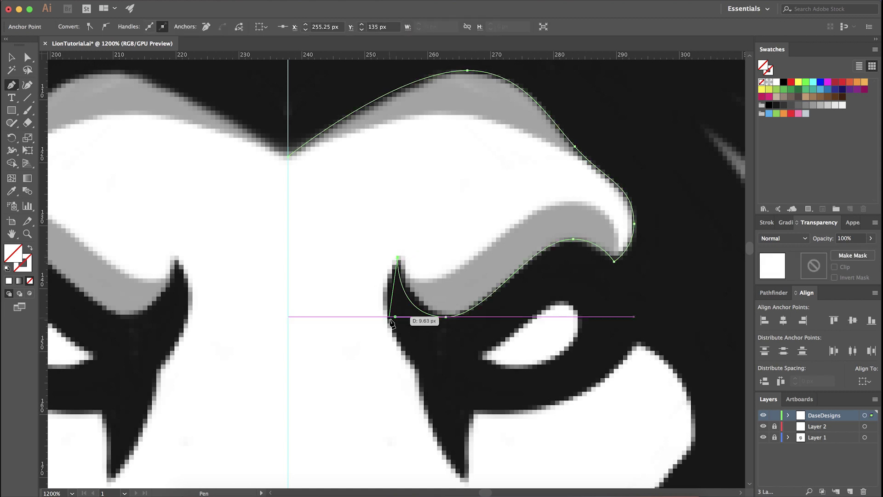
scroll(403, 316, down, 2)
scroll(402, 359, down, 5)
scroll(412, 282, up, 2)
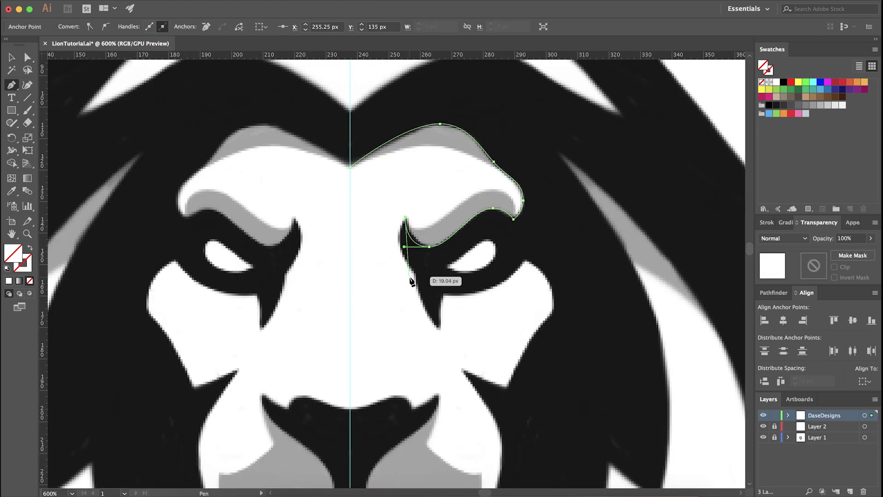
scroll(412, 272, down, 2)
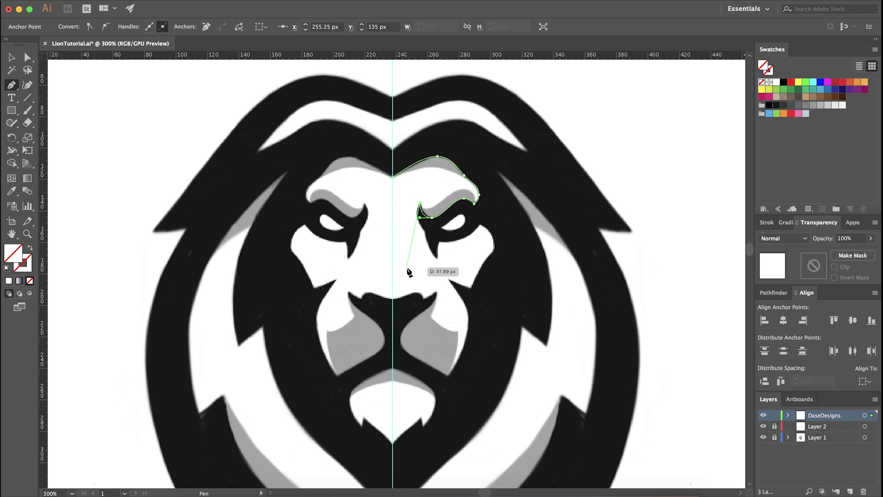
super+click(273, 316)
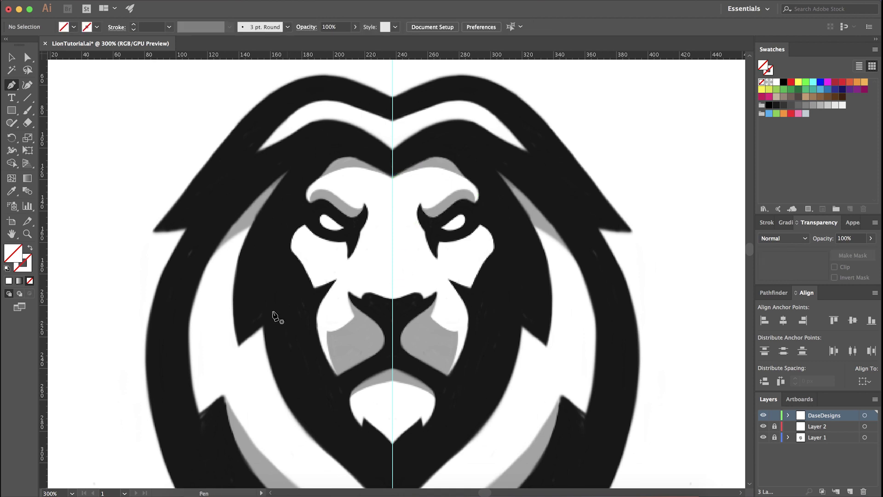
- Start a path at the left grey mane stripe's upper tip, X 171 px, Y 114.333 px, and curve it to the white band's outermost edge
click(286, 173)
scroll(333, 177, left, 5)
scroll(333, 177, down, 3)
scroll(363, 167, up, 3)
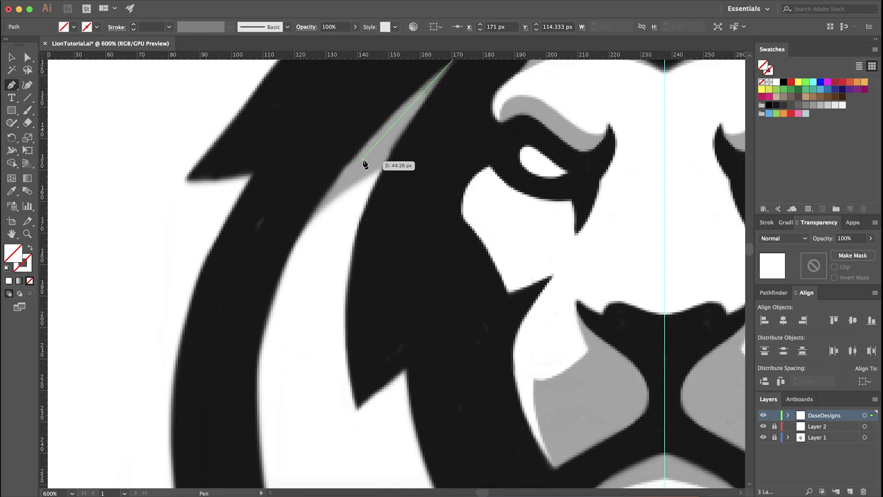
scroll(322, 276, down, 3)
scroll(288, 292, up, 2)
drag(286, 294, 279, 415)
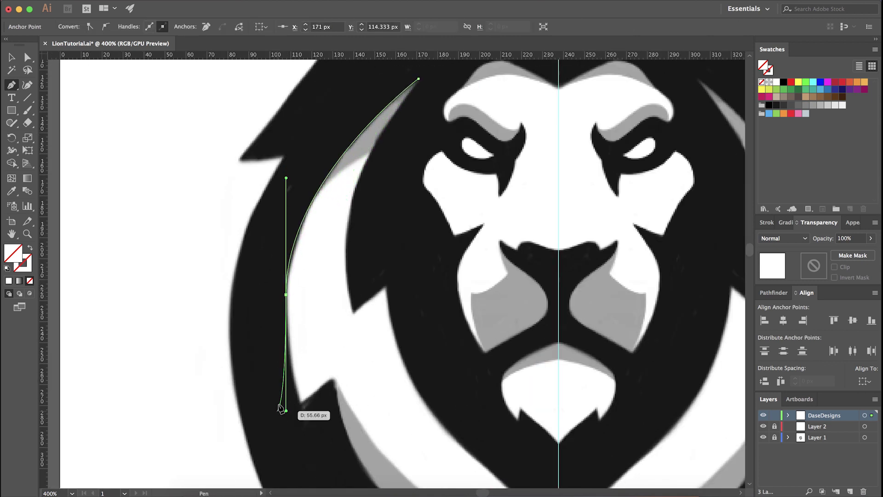
- Shorten the outermost anchor's lower handle and add corner anchors at the white band's lower notch and the adjacent black spike's tip
drag(286, 294, 286, 365)
click(302, 403)
click(334, 378)
- Pull a downward handle from the spike tip and curve the path to the grey chevron's lowest point on the center guide
scroll(335, 380, down, 3)
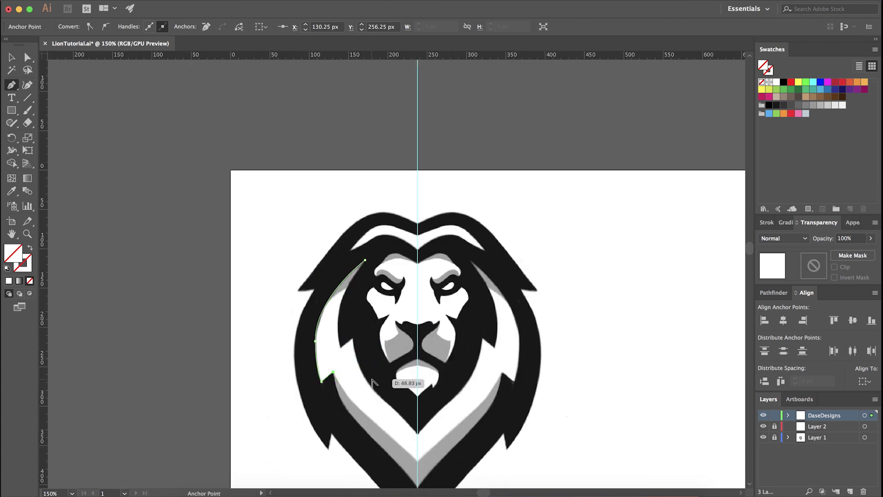
key(super+plus)
drag(373, 383, 306, 299)
key(super+plus)
key(super+plus)
key(super+minus)
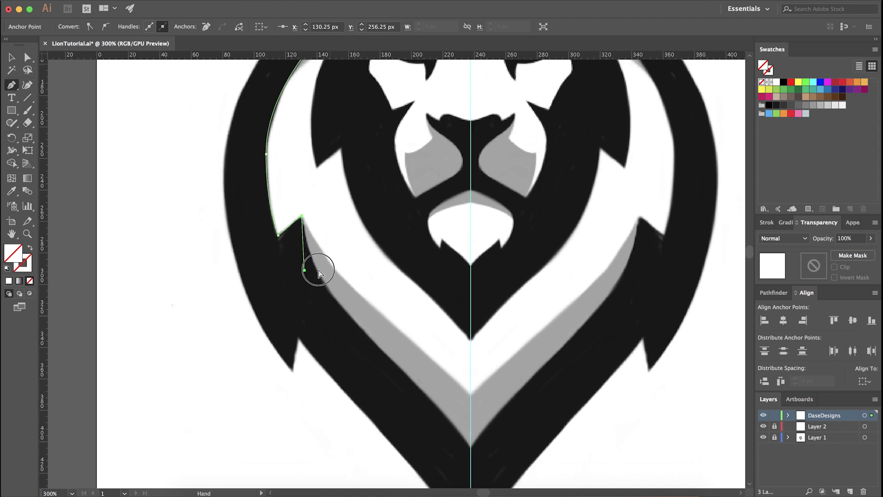
scroll(315, 266, down, 5)
drag(448, 335, 483, 385)
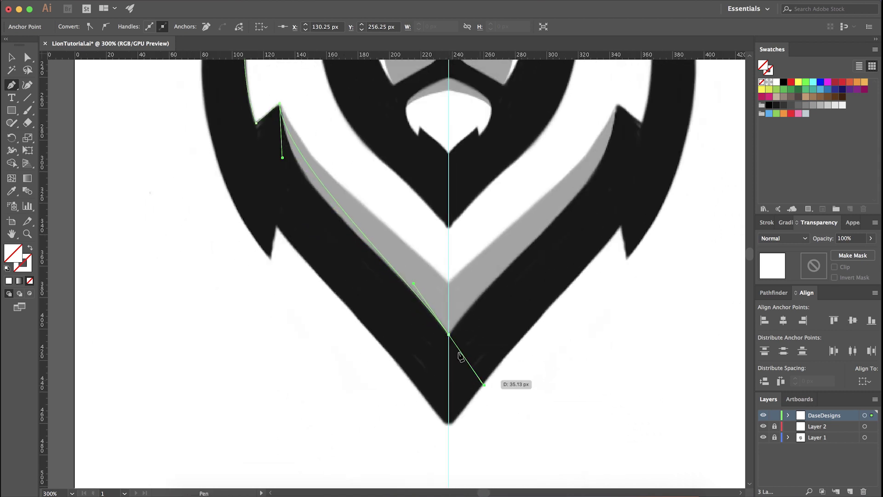
- Adjust the handles at the spike tip and the chevron point so the curve follows the grey chevron's lower edge
scroll(391, 285, up, 2)
scroll(315, 203, up, 2)
drag(296, 208, 295, 292)
key(super+minus)
key(super+minus)
scroll(336, 311, down, 3)
key(super+plus)
key(super+plus)
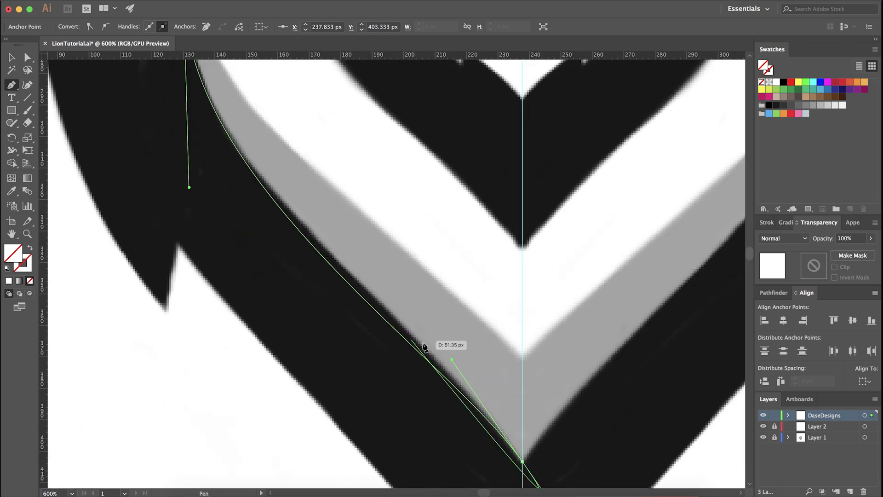
drag(410, 337, 390, 308)
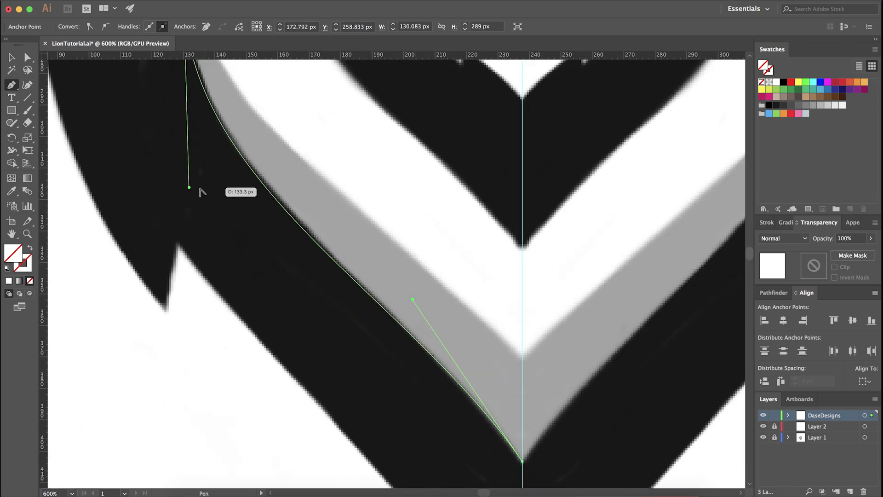
drag(189, 187, 189, 178)
key(super+minus)
key(super+minus)
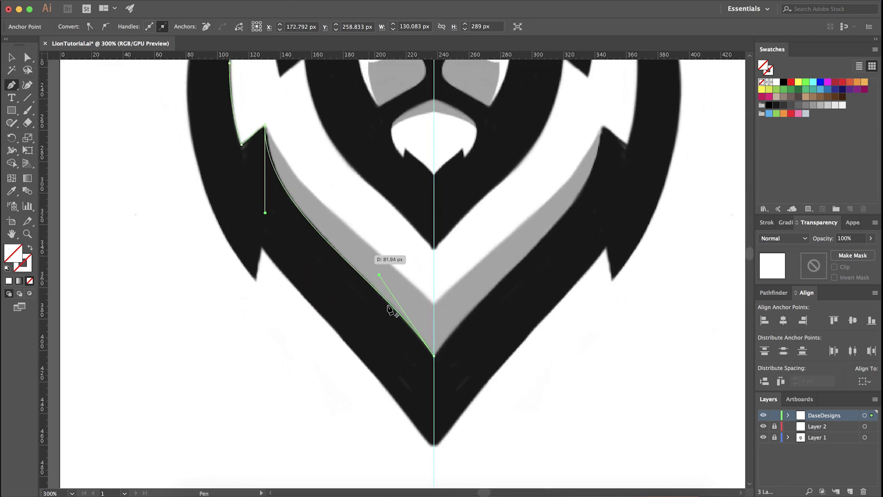
- Continue the path down the guide to the mane's lowest point at Y 461.5 px, and curve it up to the lower left notch
click(434, 445)
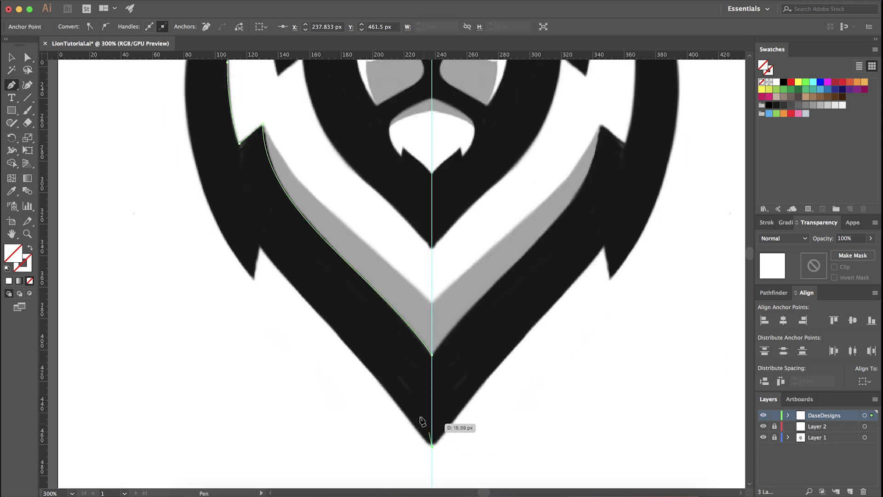
drag(382, 376, 413, 388)
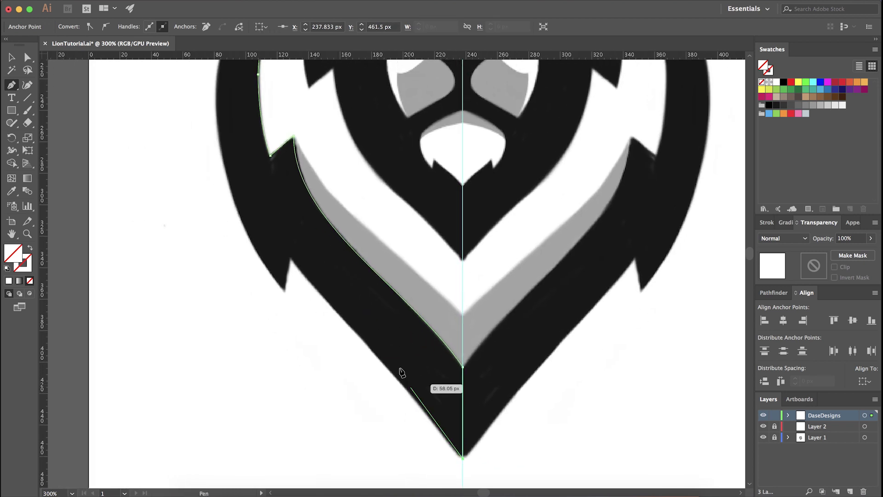
drag(463, 458, 262, 207)
drag(467, 455, 414, 345)
scroll(456, 386, up, 2)
scroll(321, 249, down, 1)
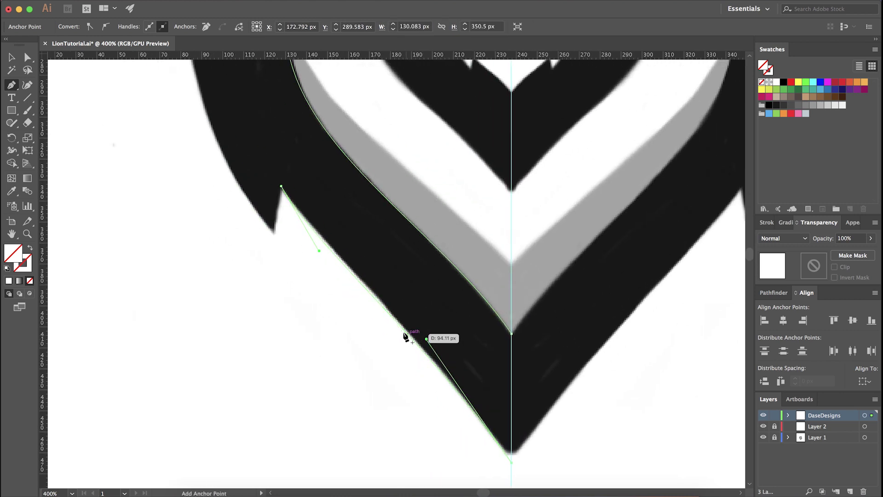
- Add a corner anchor at the lower left spike's tip and a smooth anchor with vertical handles at the mane's outermost left edge
click(281, 186)
drag(276, 193, 355, 282)
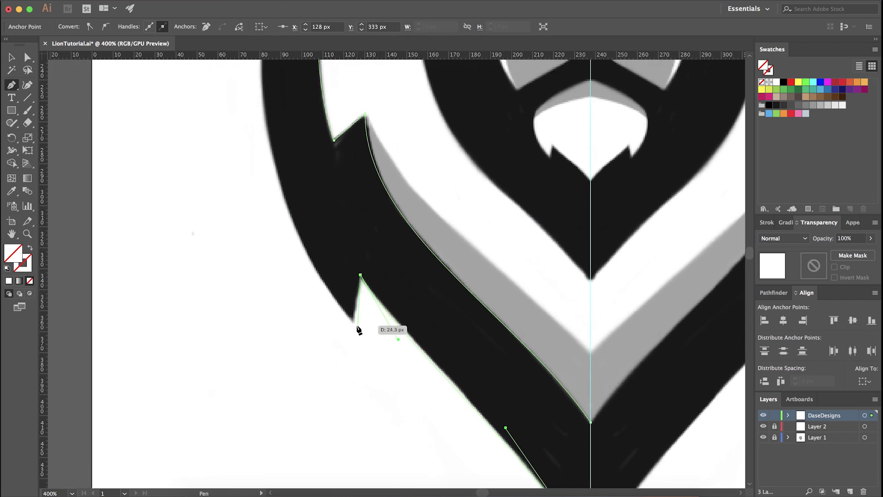
key(super+minus)
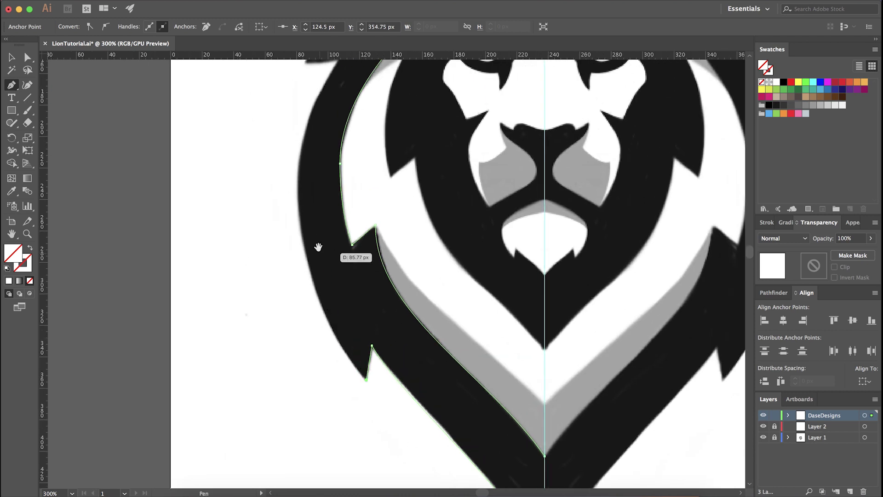
drag(315, 246, 339, 300)
drag(323, 243, 323, 119)
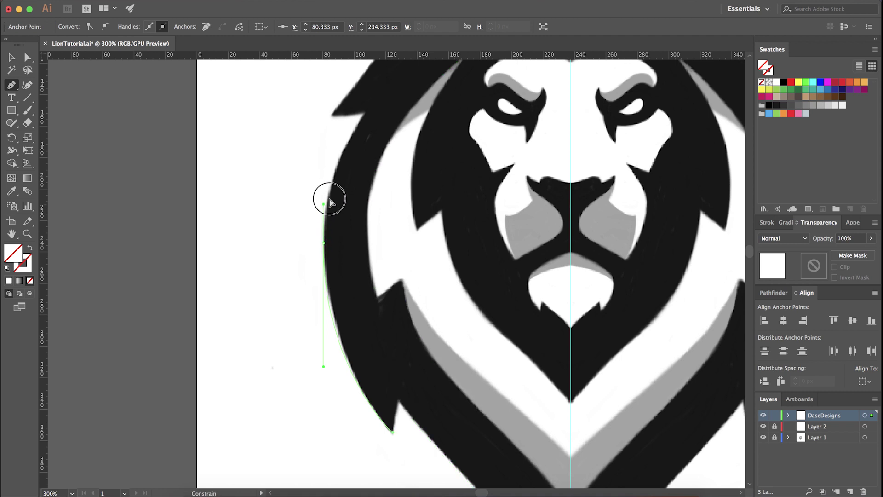
- Add an anchor in the notch below the upper left mane spike and adjust the outermost anchor's upper handle to fit the edge
key(super+plus)
key(super+plus)
click(387, 151)
drag(302, 287, 301, 243)
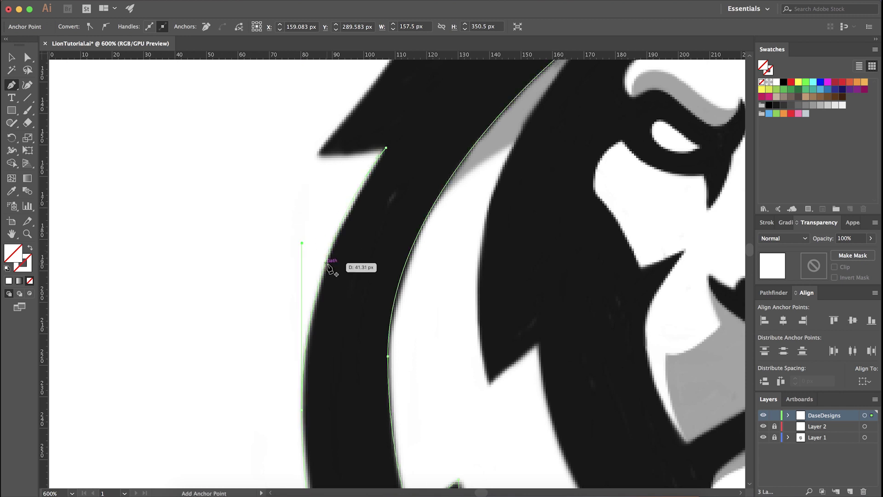
- Close the mane shape with straight segments through the black area from the upper left notch back to the starting tip, and deselect it
scroll(361, 281, down, 4)
scroll(363, 290, up, 1)
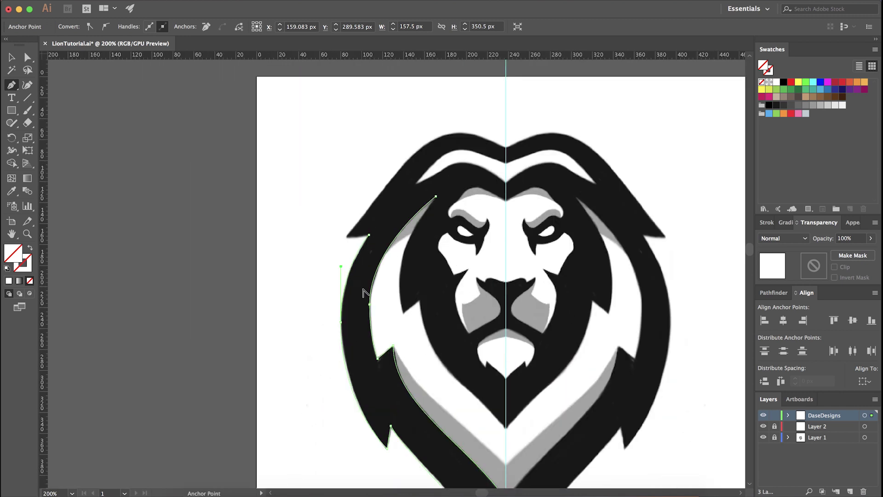
drag(419, 340, 411, 278)
scroll(394, 322, up, 1)
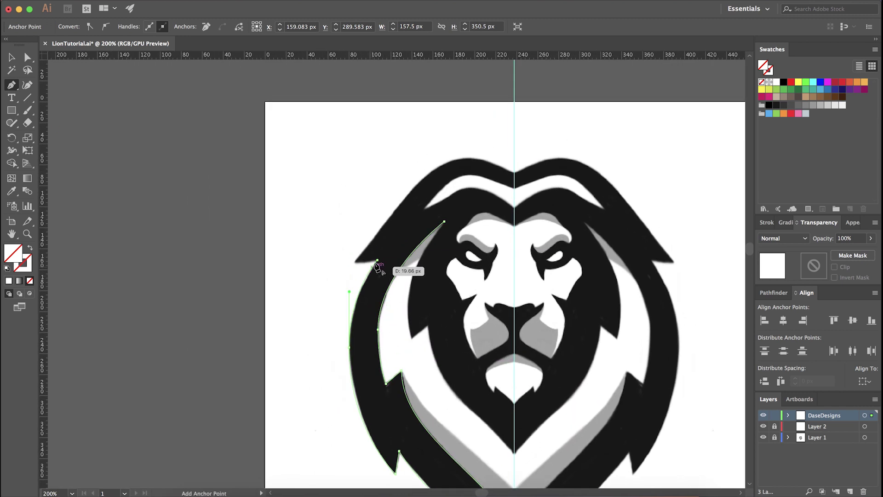
scroll(384, 266, up, 2)
super+click(378, 261)
scroll(365, 276, up, 3)
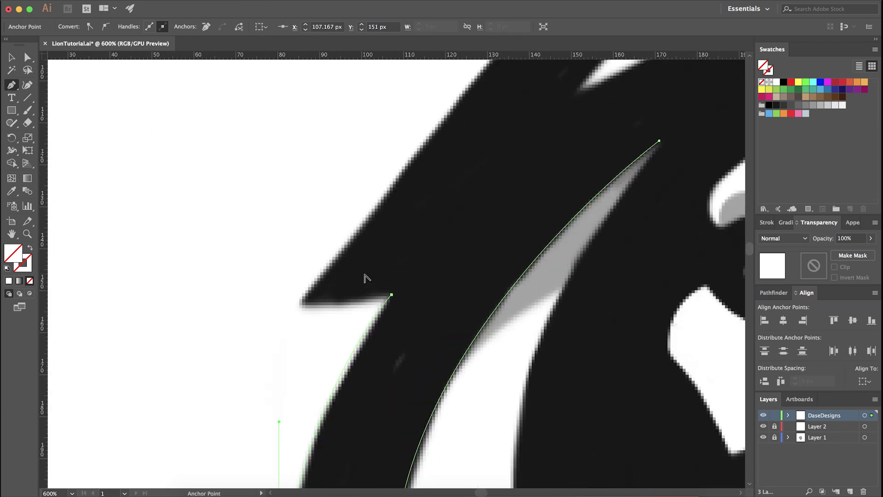
scroll(327, 302, down, 4)
scroll(389, 276, up, 3)
drag(358, 307, 407, 247)
key(super+1)
super+click(413, 276)
scroll(433, 334, up, 2)
scroll(418, 321, down, 2)
scroll(416, 341, up, 2)
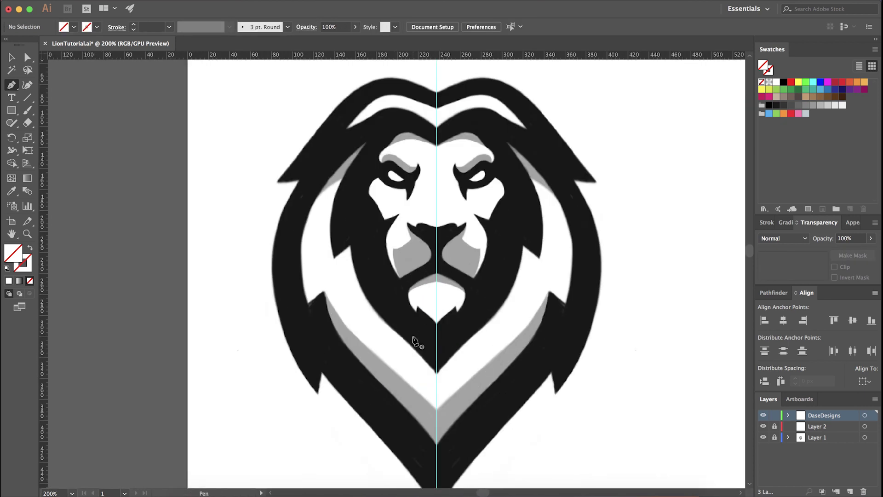
- Move the anchor on the left mane band's inner edge to Y 225.5 px and lengthen its upper handle to fit the curve
click(389, 277)
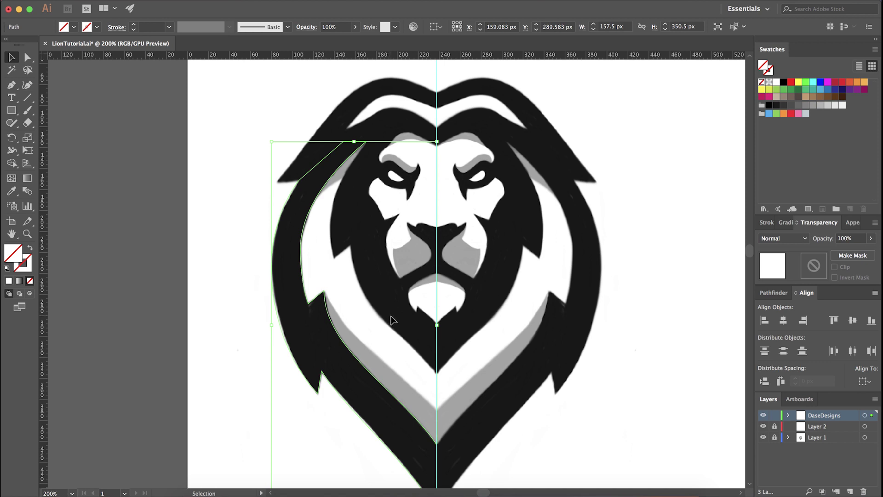
scroll(395, 322, down, 1)
scroll(365, 300, up, 4)
scroll(365, 299, left, 4)
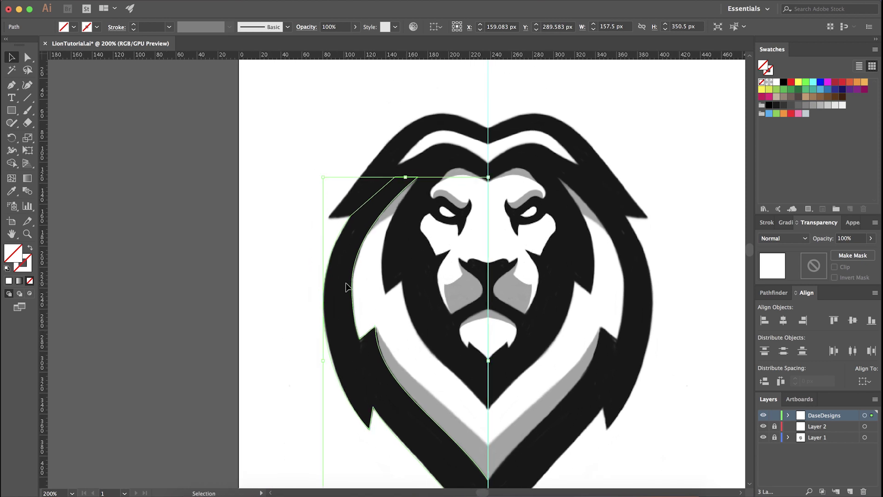
scroll(348, 288, up, 2)
key(a)
click(699, 190)
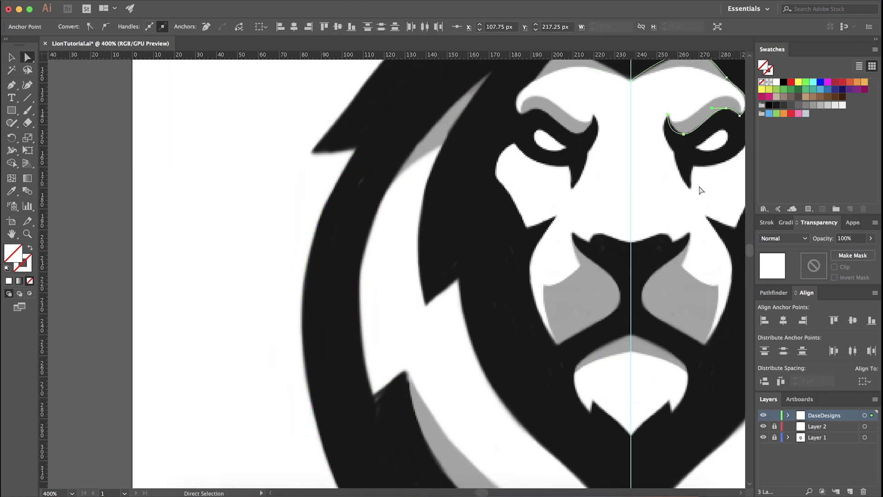
drag(336, 321, 337, 320)
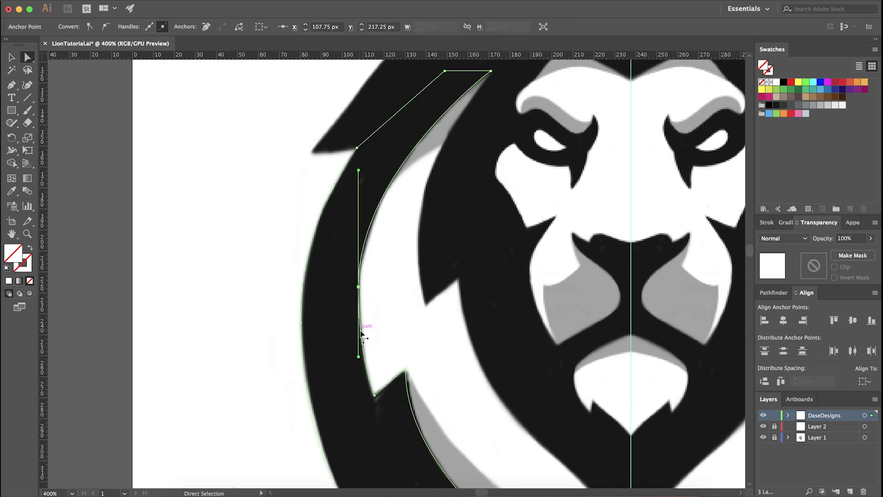
scroll(360, 323, up, 2)
drag(357, 257, 357, 293)
drag(382, 329, 378, 293)
drag(379, 222, 386, 489)
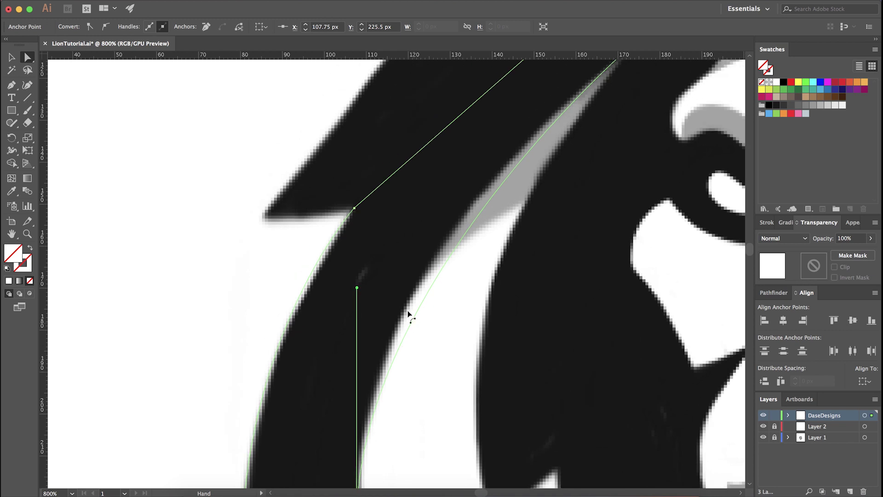
scroll(391, 289, down, 1)
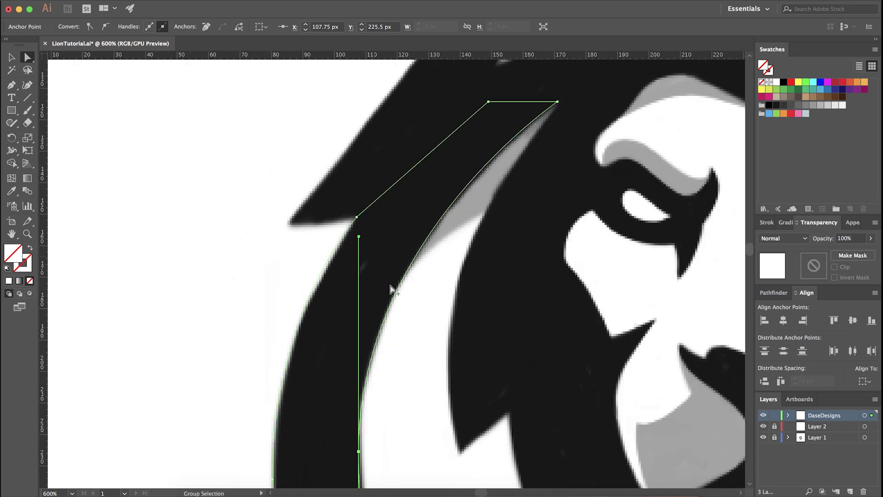
- Shorten the inner-edge anchor's lower handle so the curve follows the white area's edge down to its spike
scroll(388, 203, down, 2)
scroll(387, 201, down, 1)
drag(388, 221, 392, 241)
scroll(376, 296, up, 1)
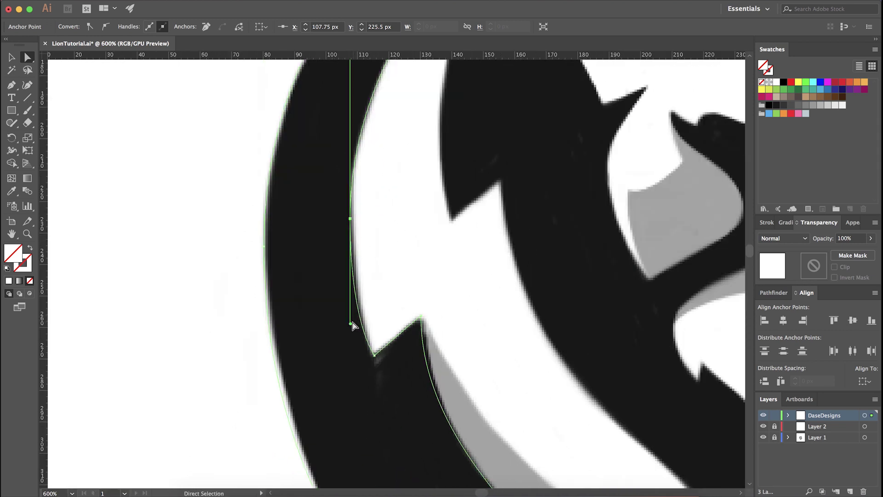
scroll(348, 313, down, 5)
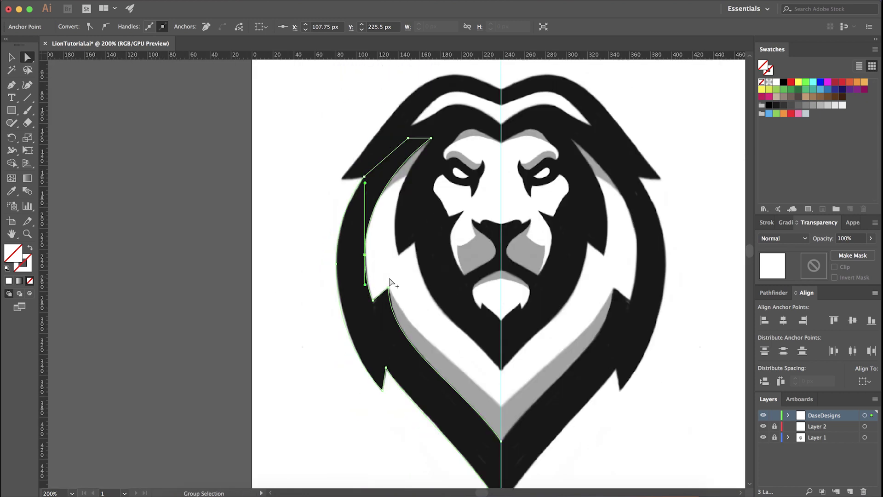
- Select the anchor at the mane's outermost left edge and slightly lengthen its lower handle
scroll(342, 278, up, 1)
click(333, 221)
scroll(306, 235, right, 1)
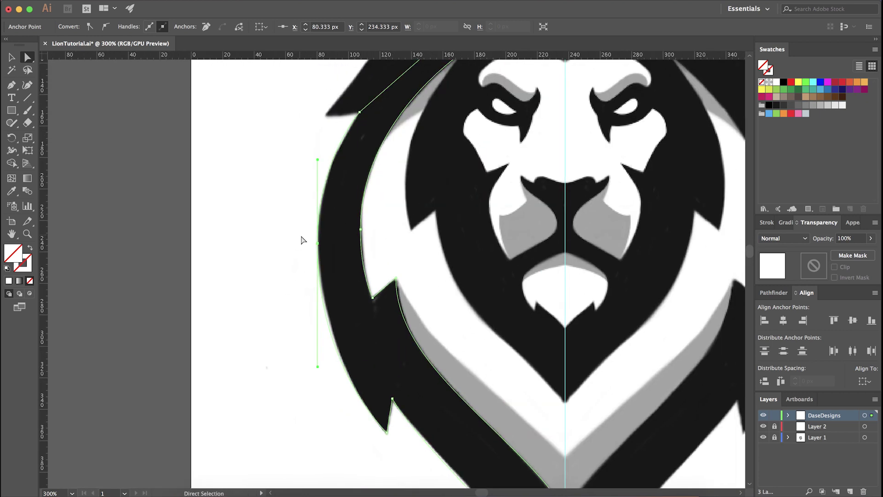
drag(317, 367, 317, 369)
scroll(321, 368, down, 1)
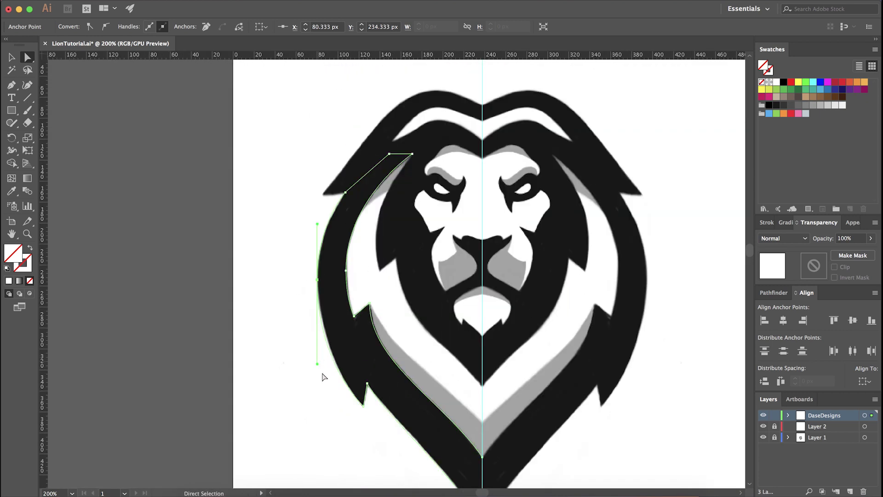
- Select the anchor at the grey chevron's left tip and examine how the mane path fits the sketch down to the chevron point
scroll(320, 371, down, 2)
scroll(354, 279, up, 3)
click(347, 260)
scroll(410, 340, up, 3)
scroll(410, 341, down, 2)
scroll(416, 336, down, 3)
scroll(416, 335, right, 2)
drag(290, 343, 323, 368)
scroll(368, 363, down, 1)
scroll(391, 299, down, 3)
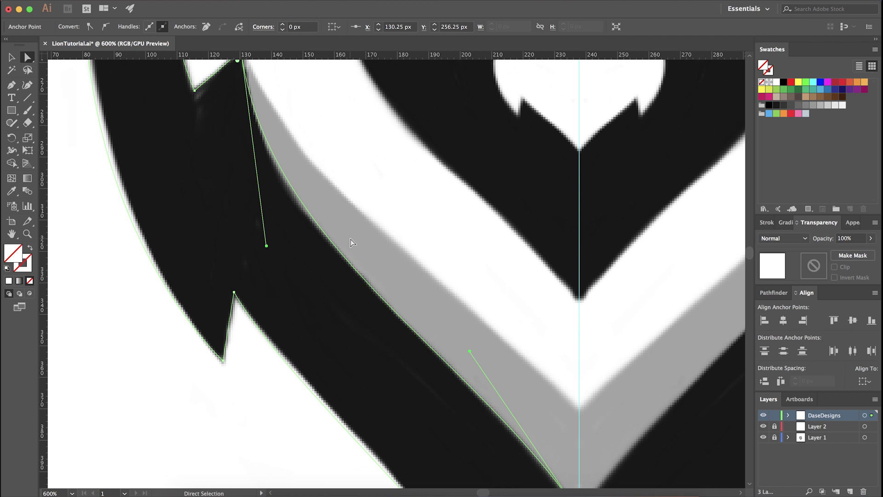
scroll(356, 236, down, 2)
scroll(430, 299, up, 1)
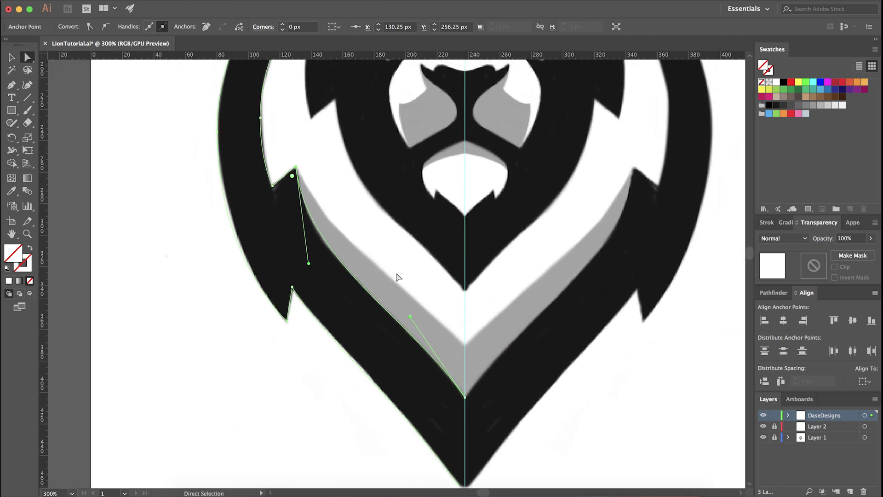
scroll(405, 282, down, 2)
scroll(385, 308, up, 1)
drag(381, 297, 388, 320)
scroll(380, 275, down, 1)
scroll(381, 298, up, 1)
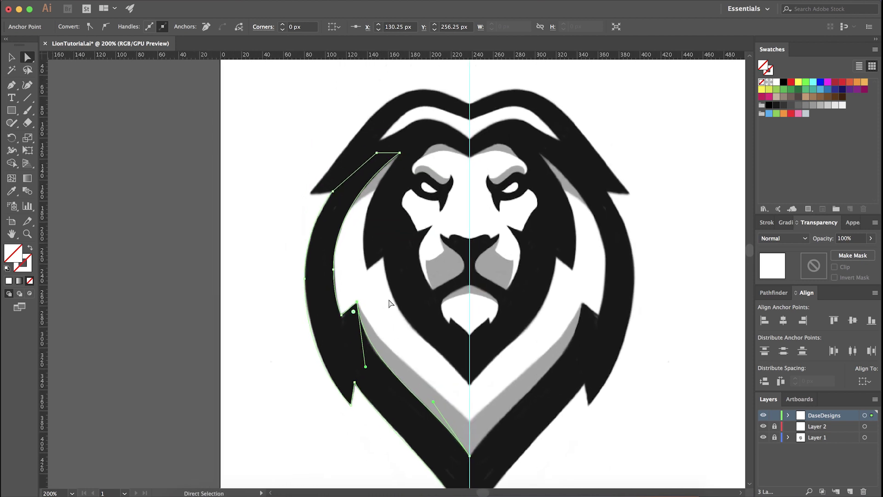
mouse_move(383, 255)
mouse_down()
mouse_move(396, 283)
mouse_move(408, 232)
mouse_move(375, 244)
mouse_move(376, 257)
mouse_up()
- Switch to the Pen tool and deselect the mane shape
key(p)
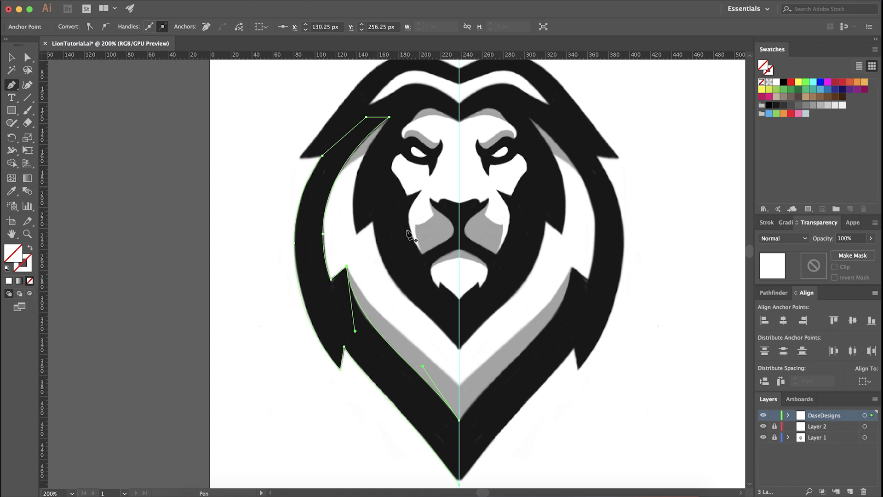
scroll(382, 326, up, 5)
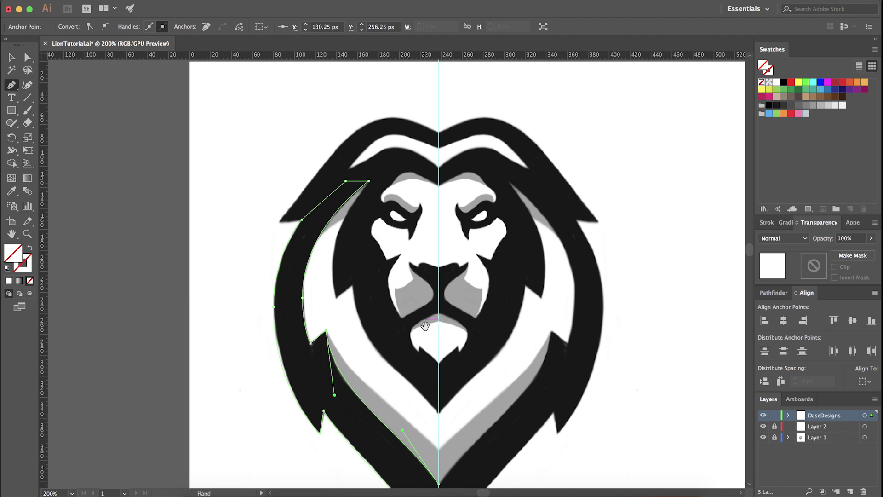
drag(425, 325, 411, 288)
drag(372, 316, 349, 312)
super+click(392, 201)
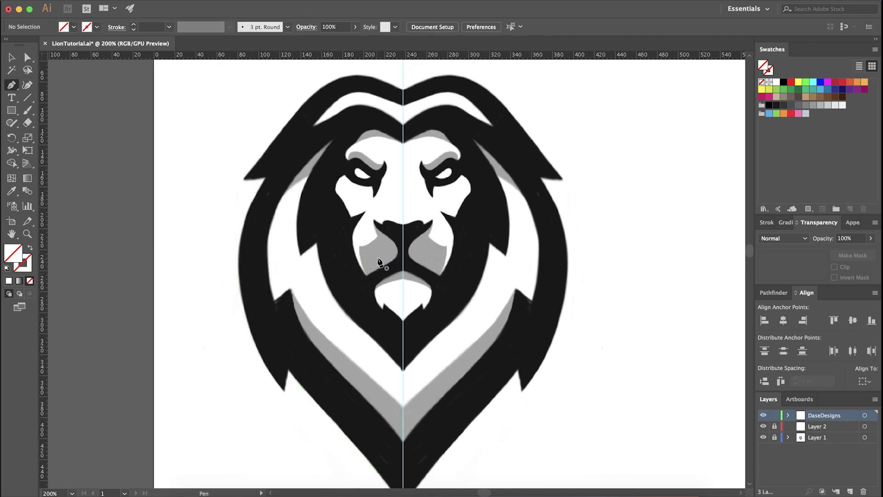
- Continue the open brow path from its inner tip down the right eye's inner edge to the spike tip at X 266.083 px, Y 170.417 px
scroll(392, 201, up, 2)
drag(382, 202, 393, 306)
scroll(476, 237, up, 3)
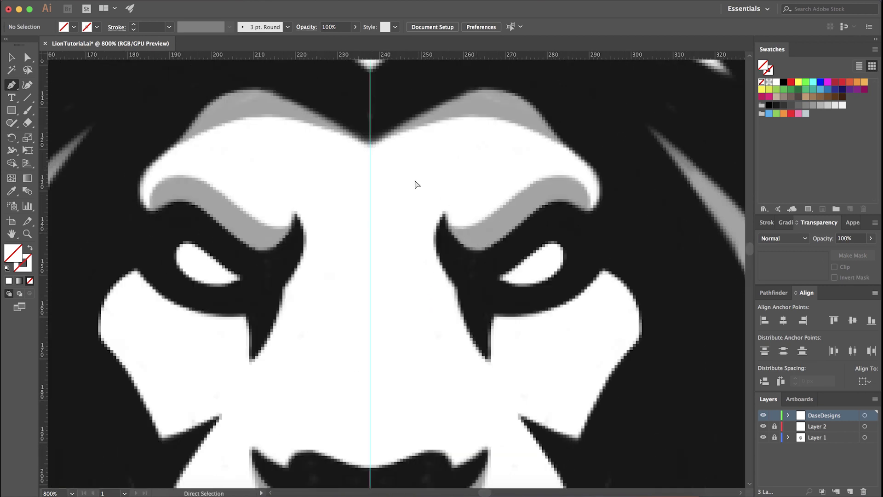
super+click(473, 256)
drag(440, 254, 423, 272)
drag(284, 268, 404, 273)
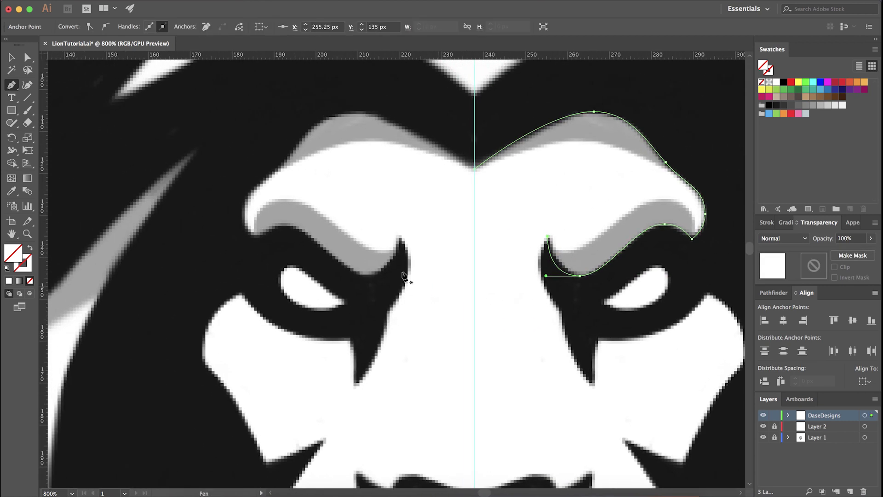
scroll(377, 253, up, 1)
drag(481, 304, 328, 259)
drag(478, 286, 490, 315)
click(430, 264)
drag(471, 389, 502, 356)
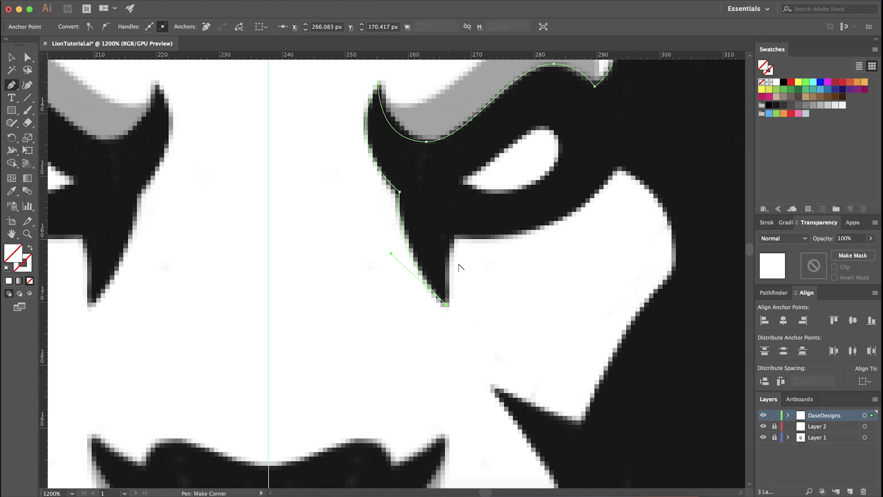
- Add anchors at the notch above the eye spike and at the eye's outer corner, curving the path along the eye's lower edge
scroll(459, 267, up, 3)
scroll(459, 267, right, 2)
drag(430, 284, 449, 258)
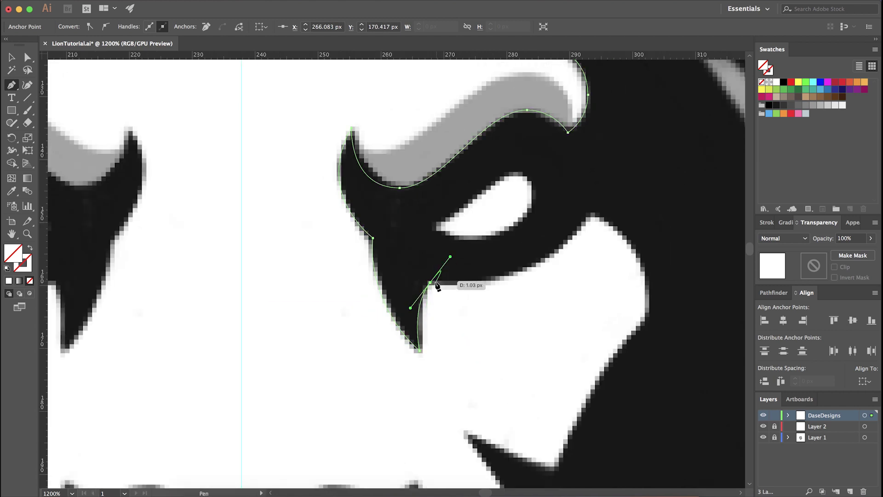
scroll(479, 295, right, 4)
scroll(479, 295, up, 2)
drag(376, 304, 427, 322)
drag(536, 233, 552, 189)
- Adjust the handles at both ends of the curve under the eye to fit the edge, and deselect the path
alt+drag(426, 322, 432, 317)
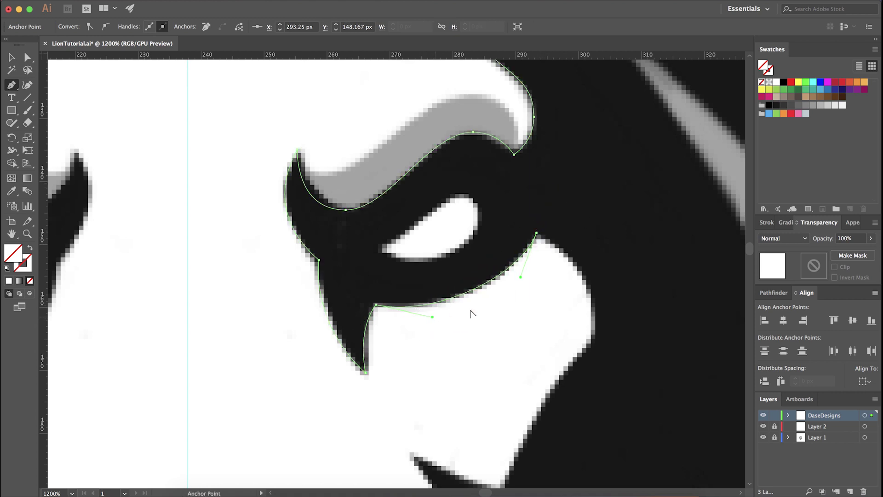
drag(519, 284, 513, 285)
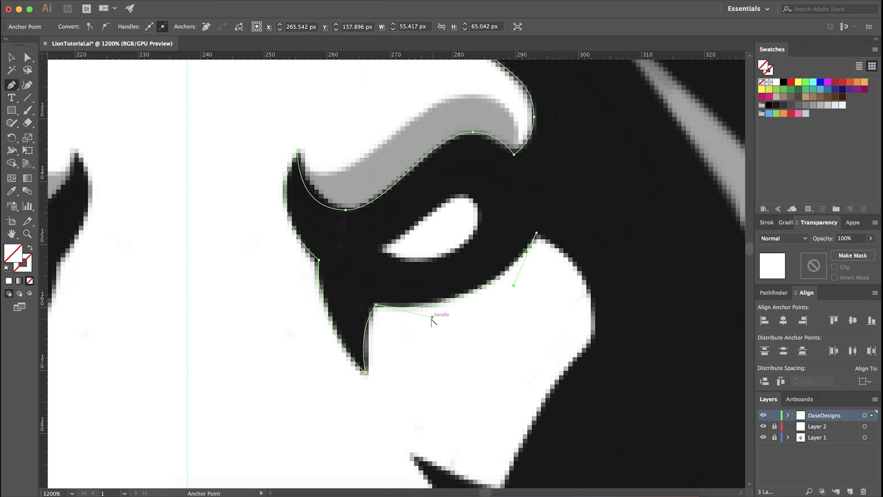
drag(456, 309, 453, 346)
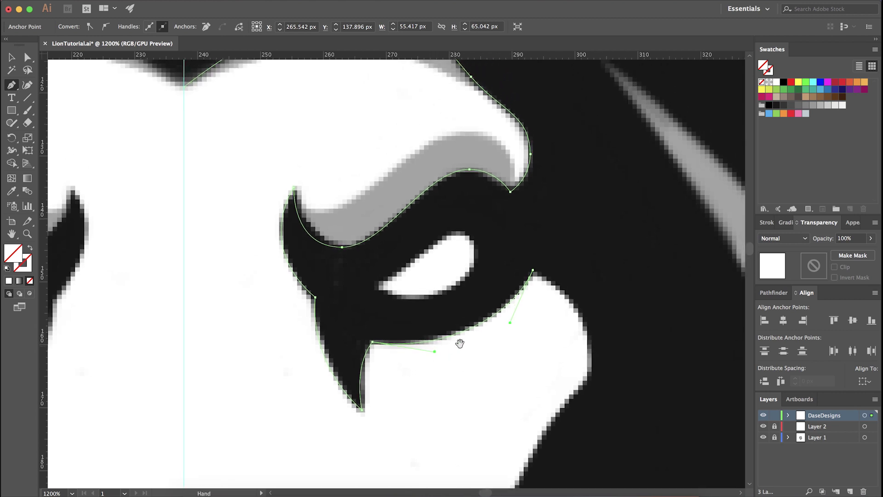
alt+scroll(529, 302, down, 5)
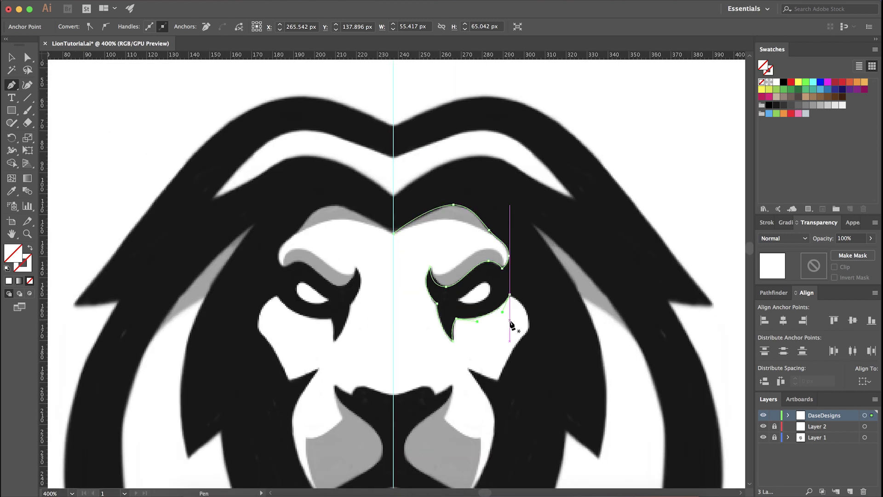
alt+scroll(512, 313, up, 2)
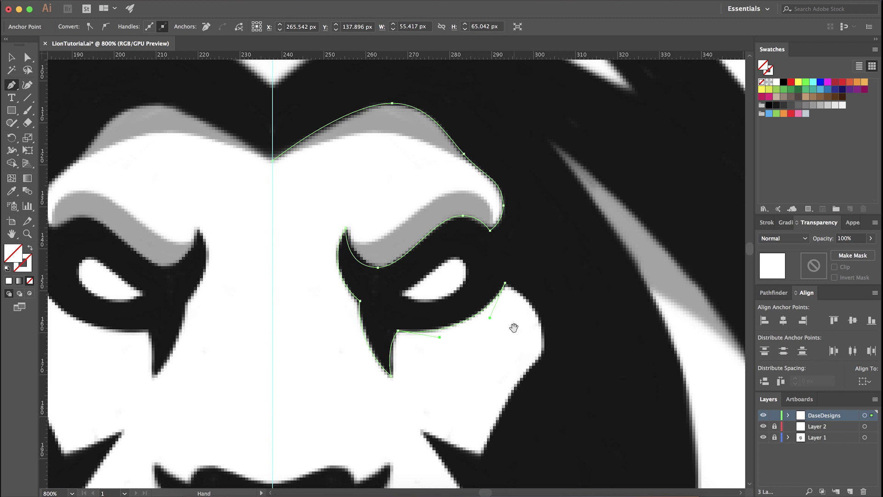
drag(514, 328, 514, 350)
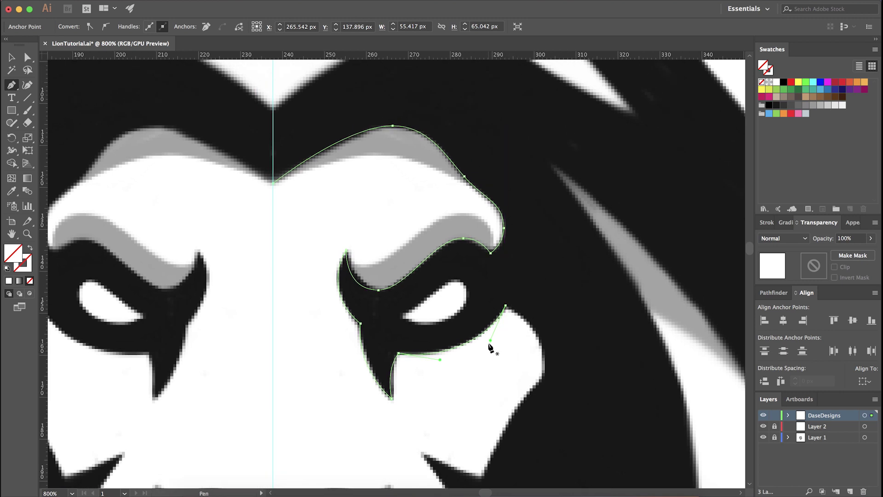
key(super+shift+a)
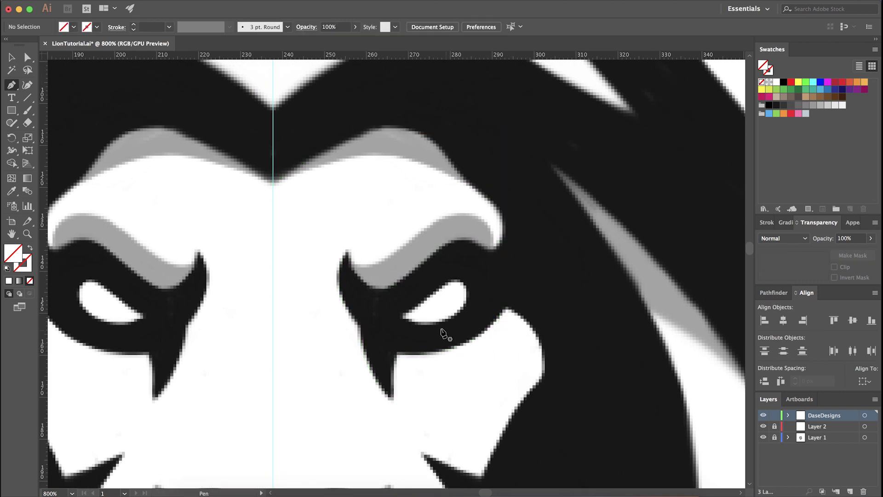
- Start the right eye outline at X 255.5 px, Y 135.083 px and curve it under the brow shading through X 263 px to X 283.125 px
alt+scroll(391, 315, up, 1)
click(323, 220)
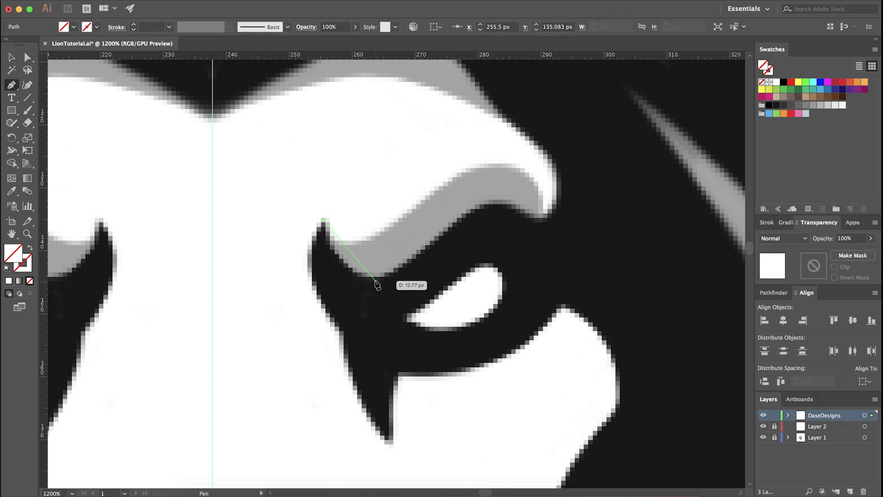
drag(370, 278, 421, 278)
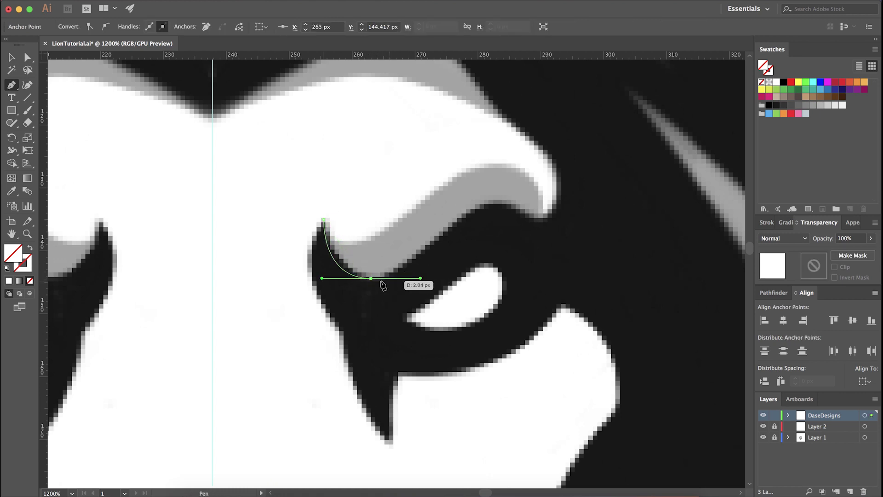
alt+scroll(474, 228, up, 1)
drag(497, 201, 540, 201)
scroll(479, 260, right, 2)
scroll(478, 260, up, 1)
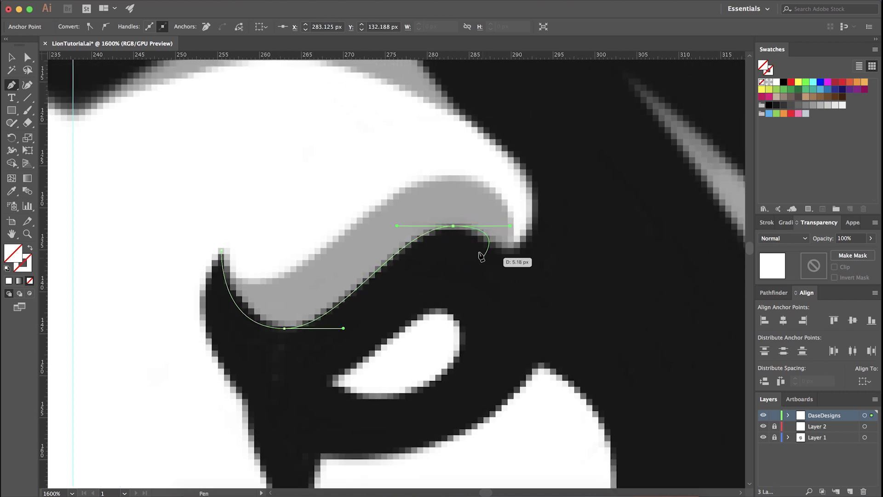
- Continue the outline to the eye's outer corner and curve it along the lower edge to X 267.5 px, Y 159.375 px
drag(460, 233, 491, 237)
scroll(538, 354, down, 3)
scroll(538, 355, left, 1)
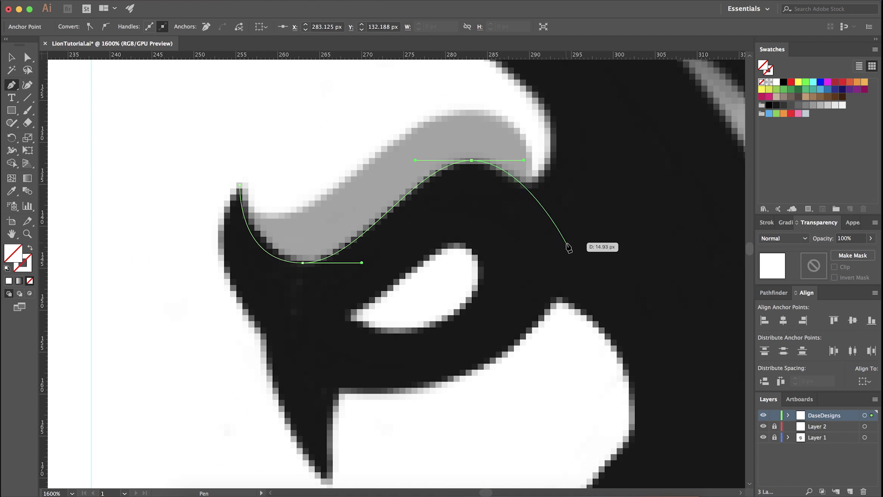
click(556, 298)
scroll(552, 301, down, 2)
scroll(552, 301, left, 1)
drag(350, 355, 189, 333)
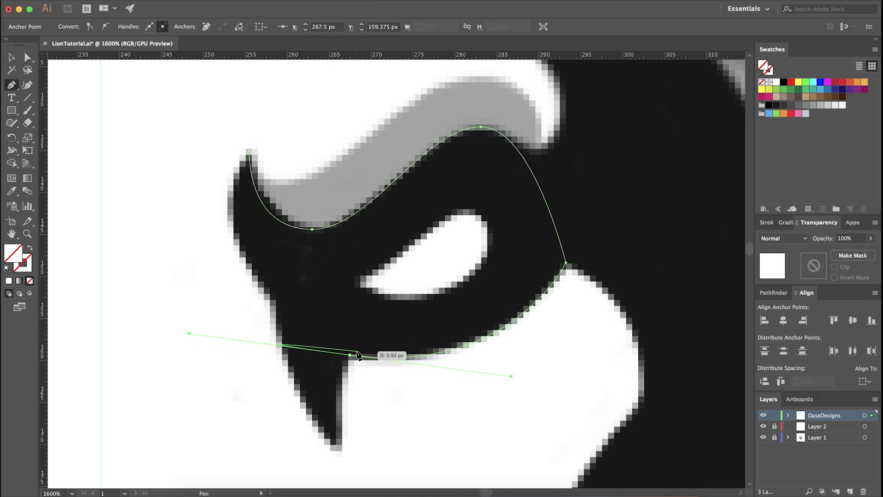
drag(352, 388, 433, 299)
scroll(426, 328, up, 1)
- Trace the lower spike and the notch on the inner edge, and close the eye outline with a curve at its upper spike
drag(418, 376, 439, 453)
drag(322, 157, 317, 93)
click(322, 234)
scroll(304, 235, up, 5)
drag(310, 179, 347, 78)
drag(273, 281, 239, 308)
key(super+minus)
key(super+minus)
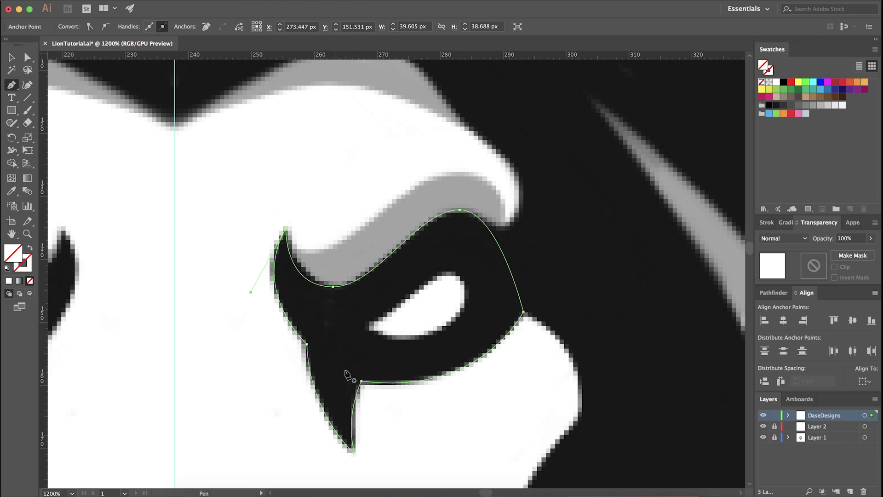
- Start the white eye opening's path at X 268 px, Y 150.458 px, curving over its top at X 281.458 px to X 284.906 px, Y 145.5 px
key(super+plus)
key(super+plus)
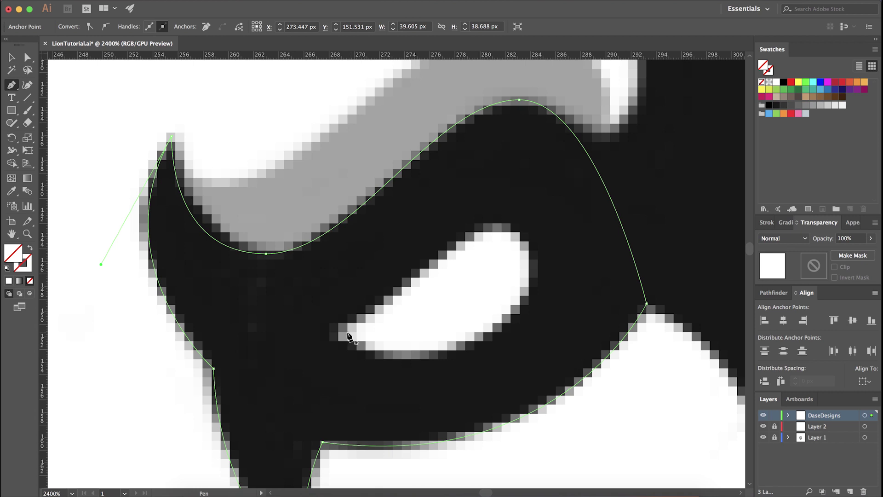
drag(329, 329, 378, 326)
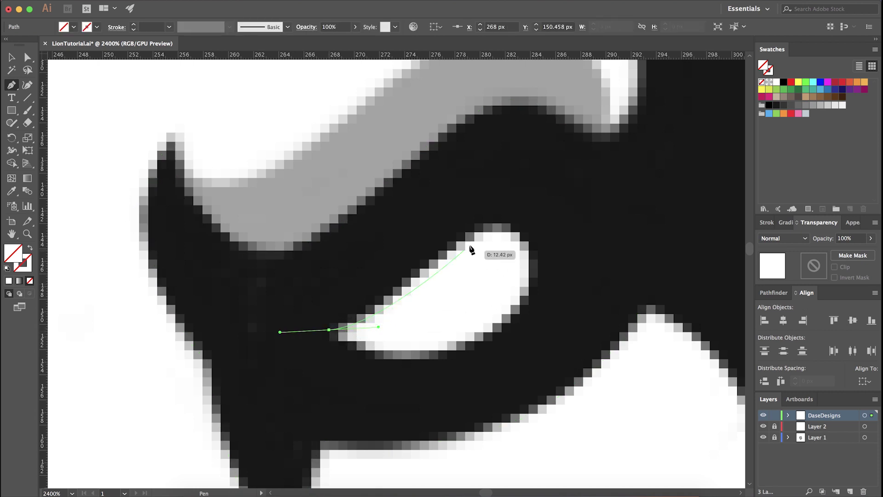
drag(498, 225, 539, 225)
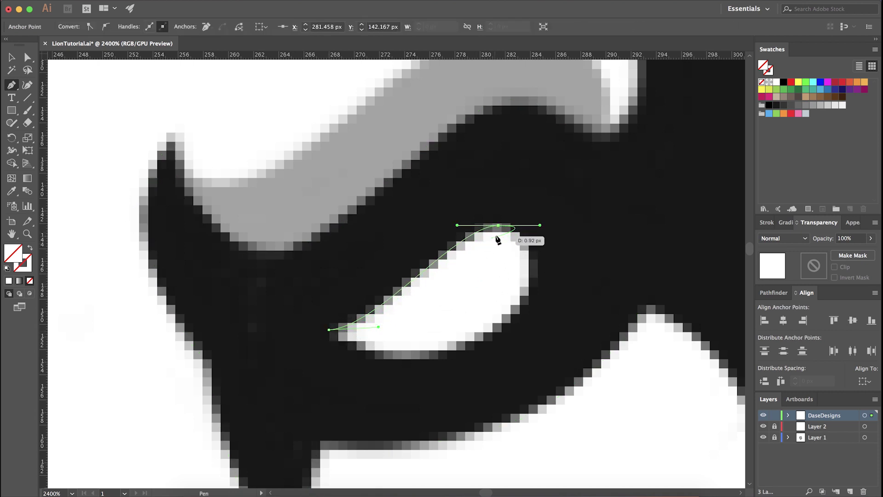
key(super+plus)
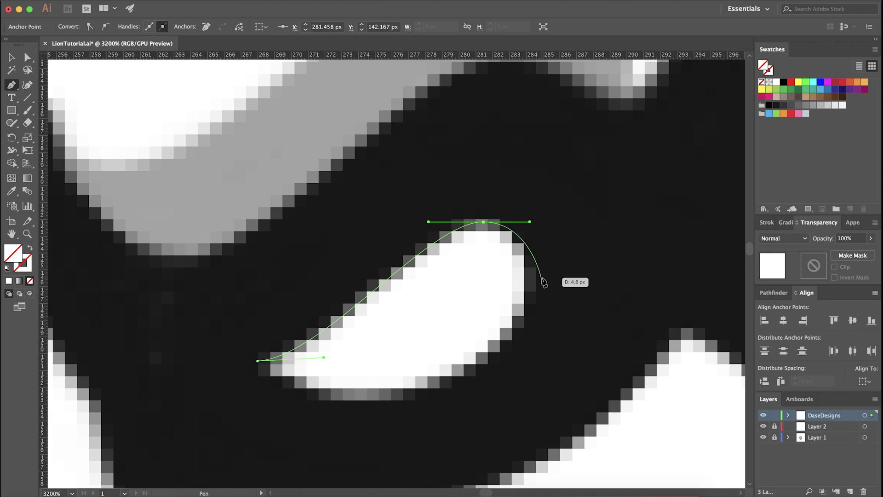
key(super+minus)
drag(329, 347, 208, 260)
key(super+z)
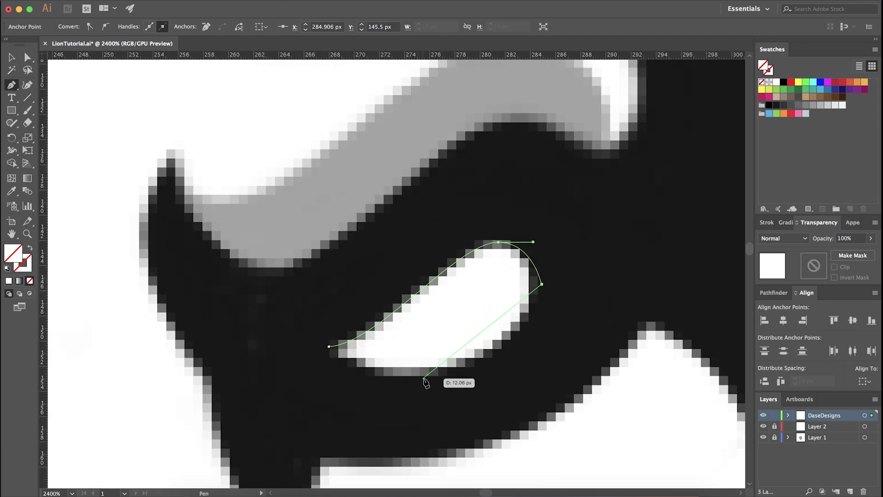
- Close the eye opening with a curve along its lower edge and move the bottom anchor to X 274.728 px, Y 152.792 px
drag(424, 376, 361, 362)
click(329, 346)
key(super+plus)
key(super+plus)
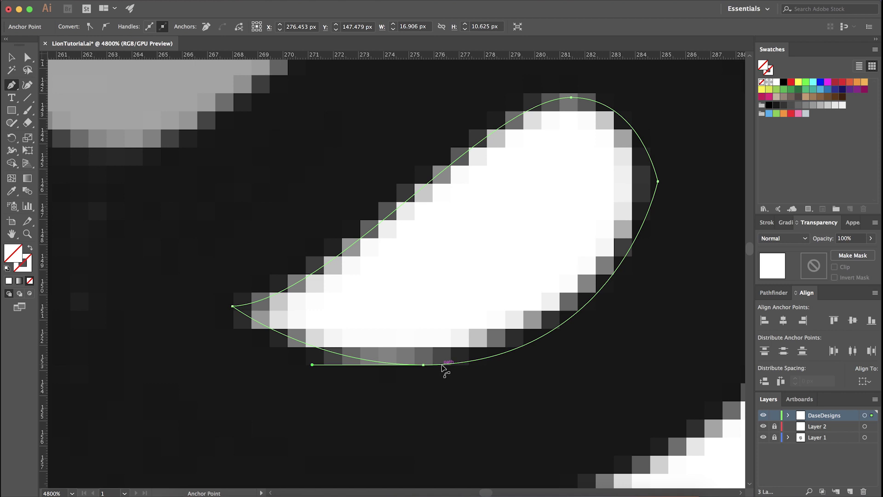
drag(423, 365, 403, 366)
key(super+minus)
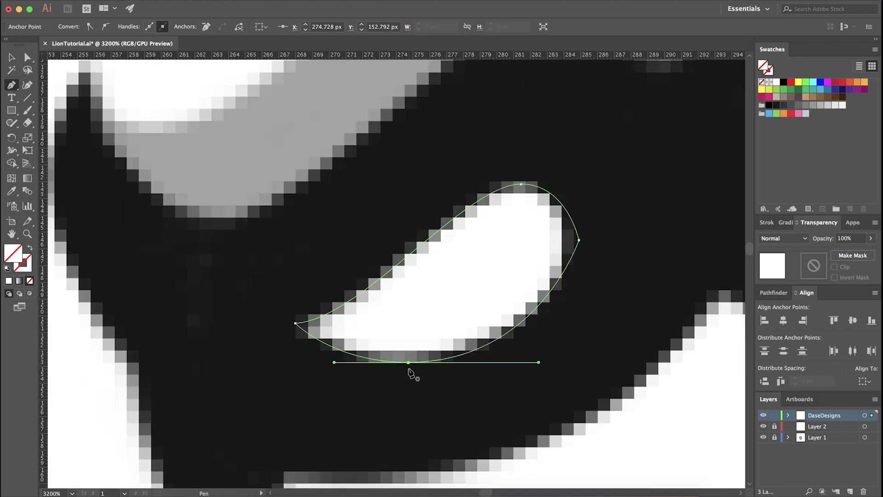
scroll(409, 367, down, 1)
scroll(446, 360, down, 1)
- Fill the outer eye shape with black sampled from the sketch using the Eyedropper, and deselect it
key(v)
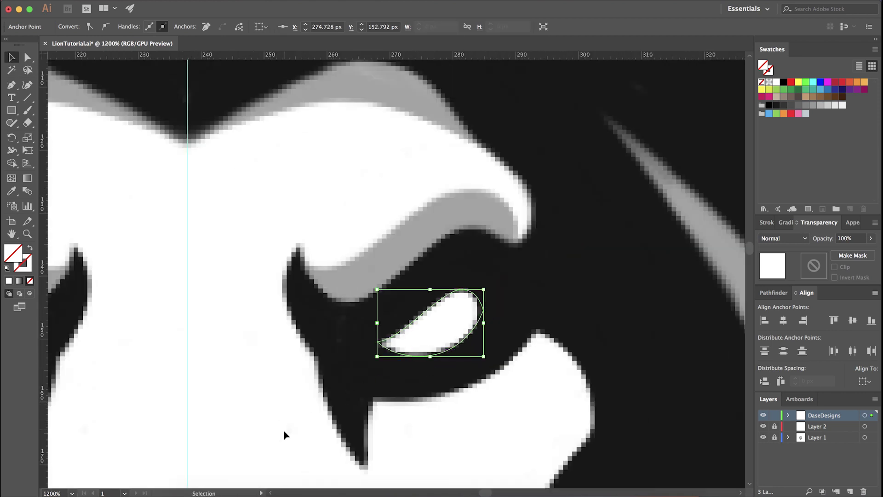
shift+click(444, 264)
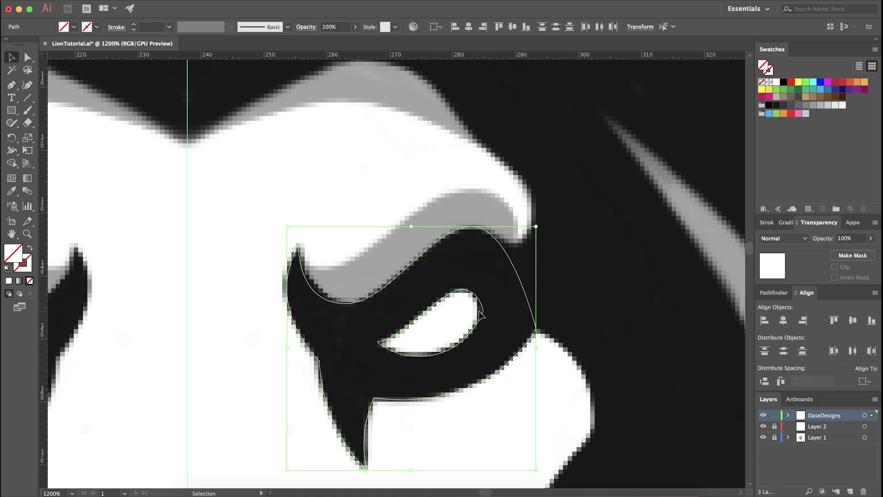
click(361, 230)
drag(360, 229, 423, 309)
key(i)
click(576, 208)
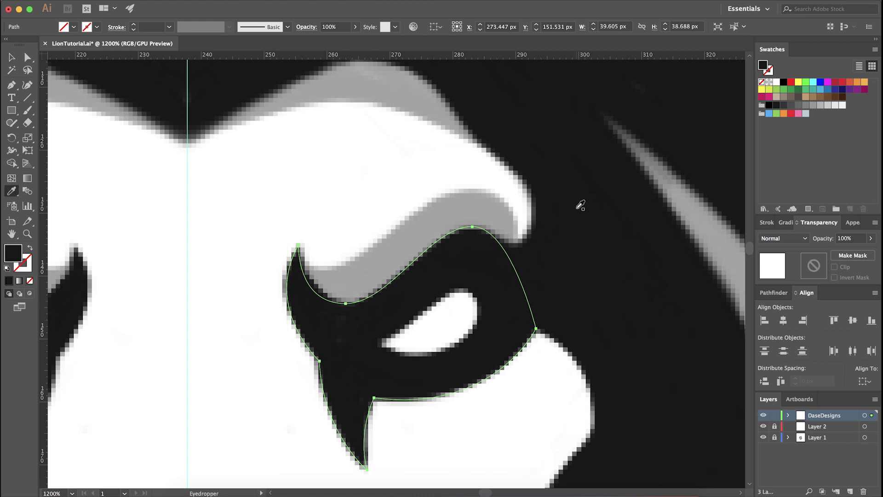
key(v)
key(super)
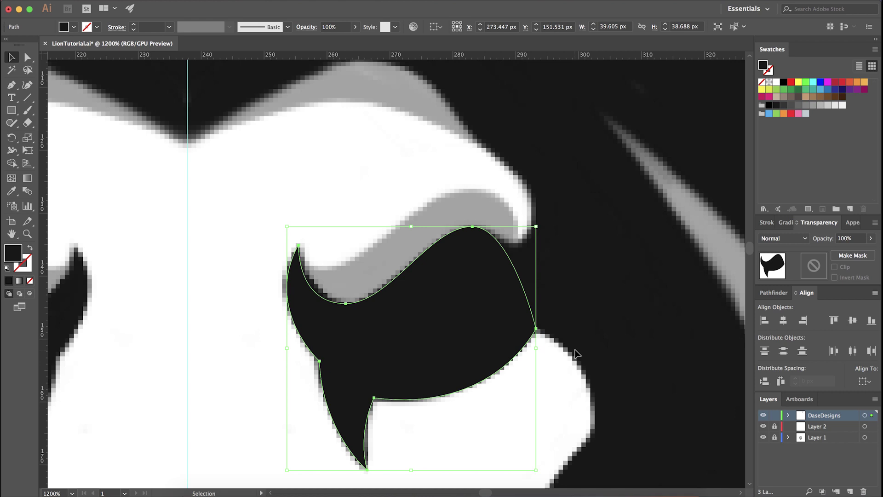
scroll(462, 410, up, 1)
click(457, 424)
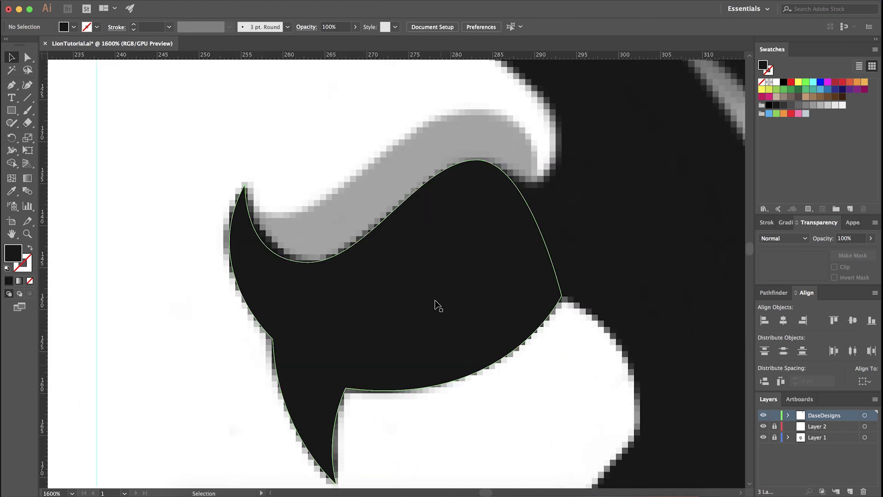
- Select only the eye opening path, fill it with white sampled from the sketch, and deselect it
drag(426, 430, 465, 296)
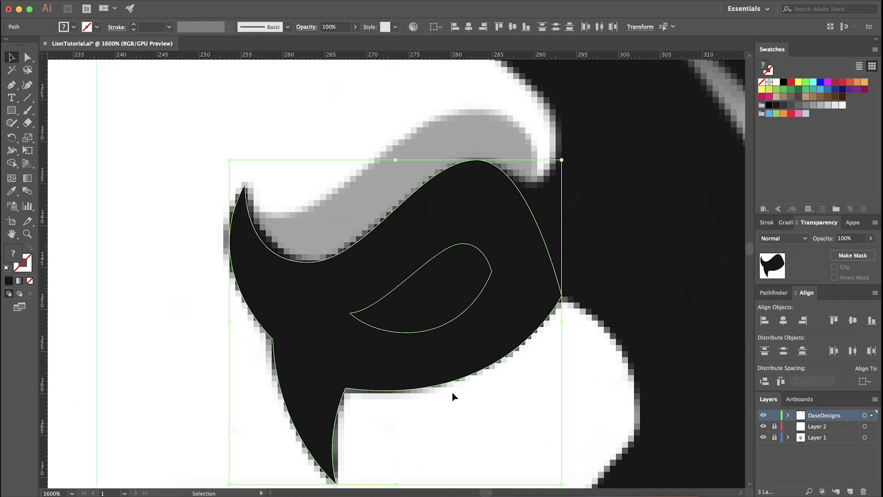
shift+click(458, 355)
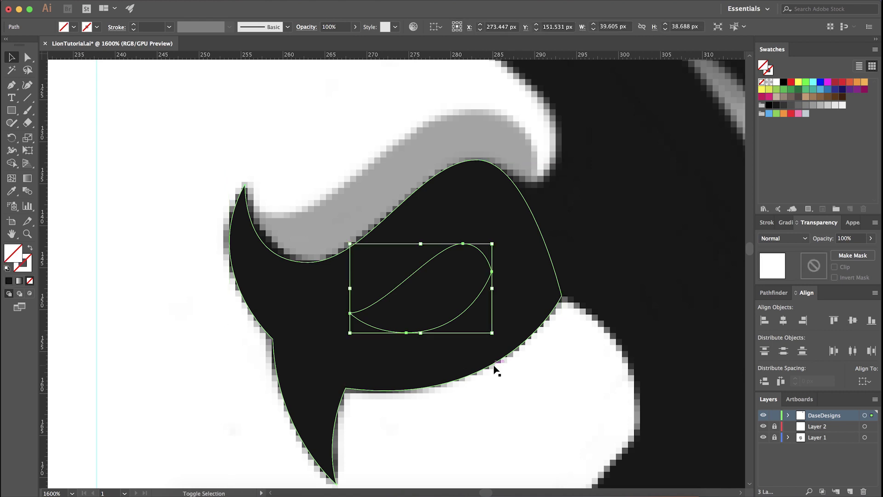
shift+click(509, 345)
shift+click(509, 345)
key(i)
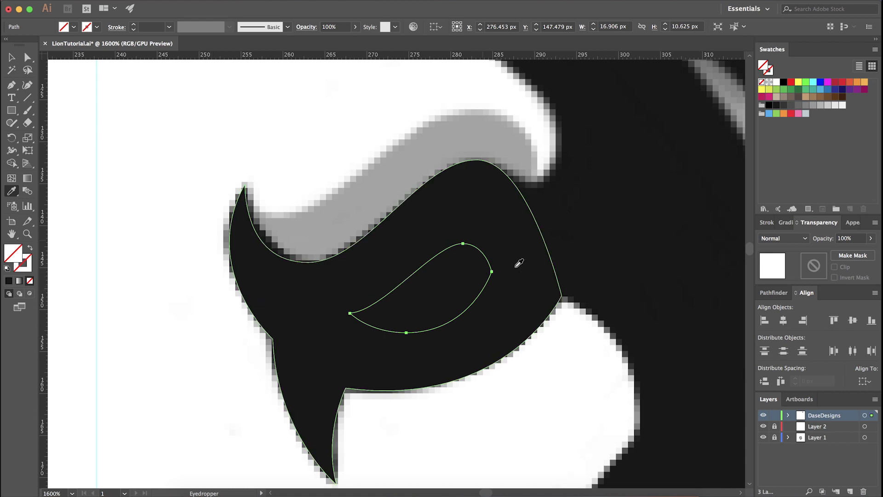
drag(279, 128, 408, 176)
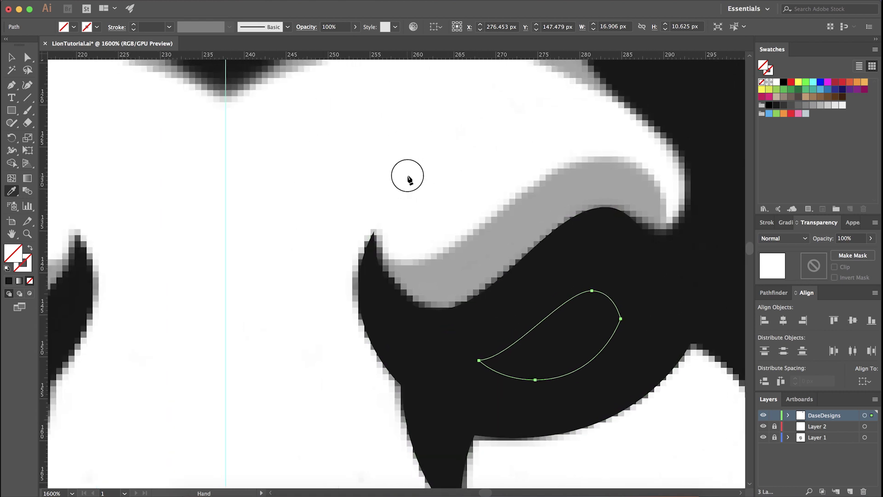
click(403, 147)
scroll(419, 148, up, 2)
scroll(406, 145, right, 1)
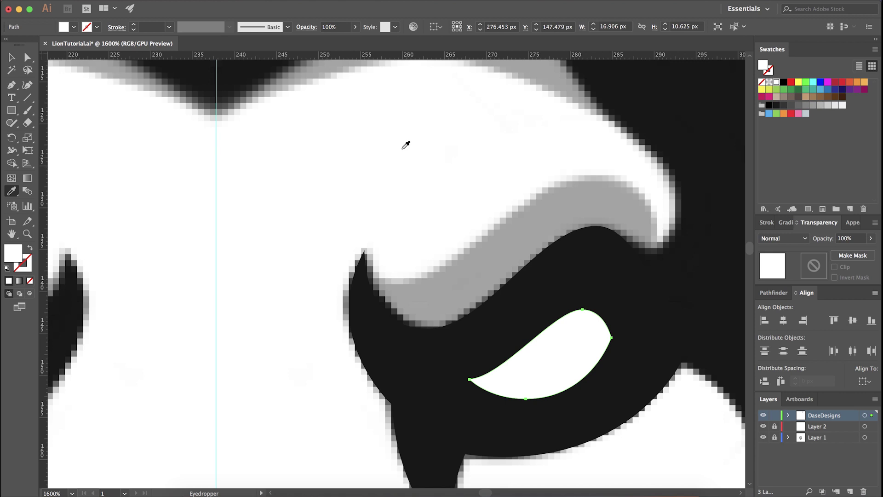
key(v)
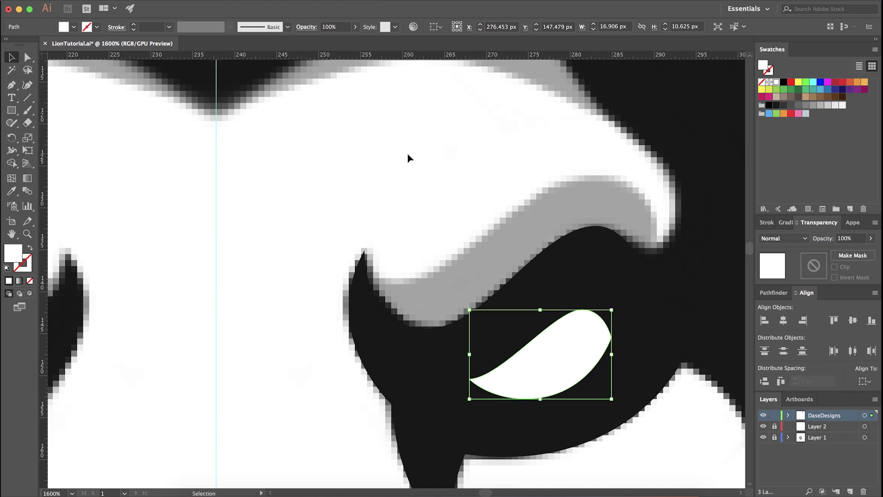
click(407, 155)
- Select both eye shapes, cut the opening out of the black shape with Minus Front, and deselect the result
scroll(407, 159, down, 2)
click(460, 216)
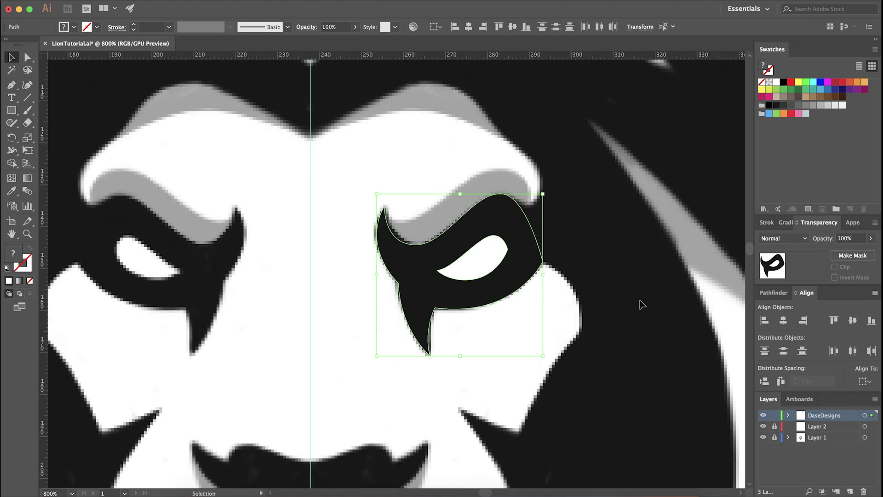
click(774, 295)
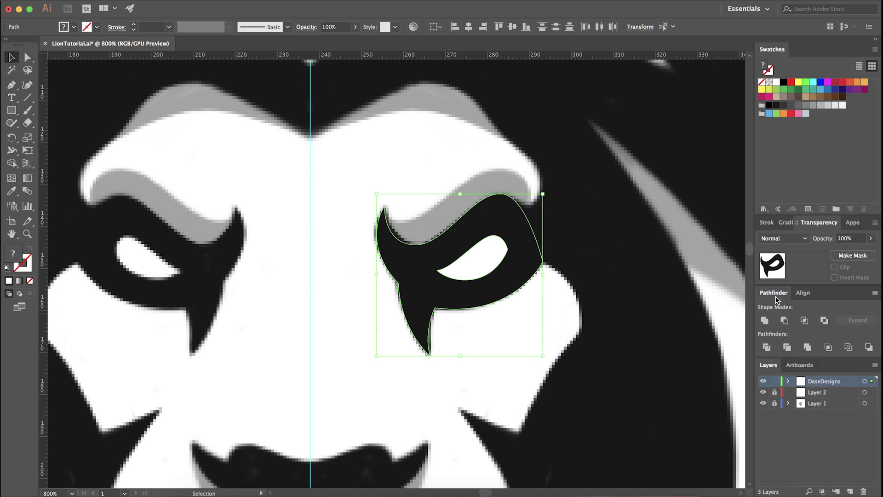
click(786, 323)
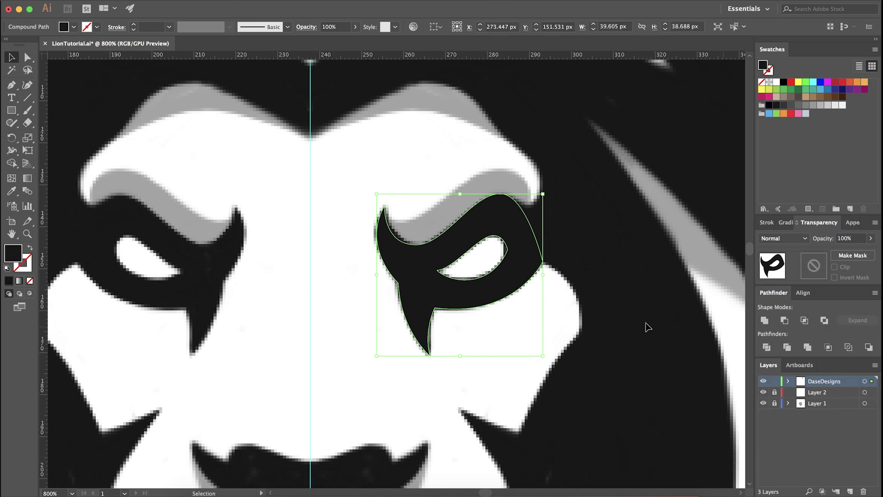
click(501, 326)
scroll(517, 328, down, 1)
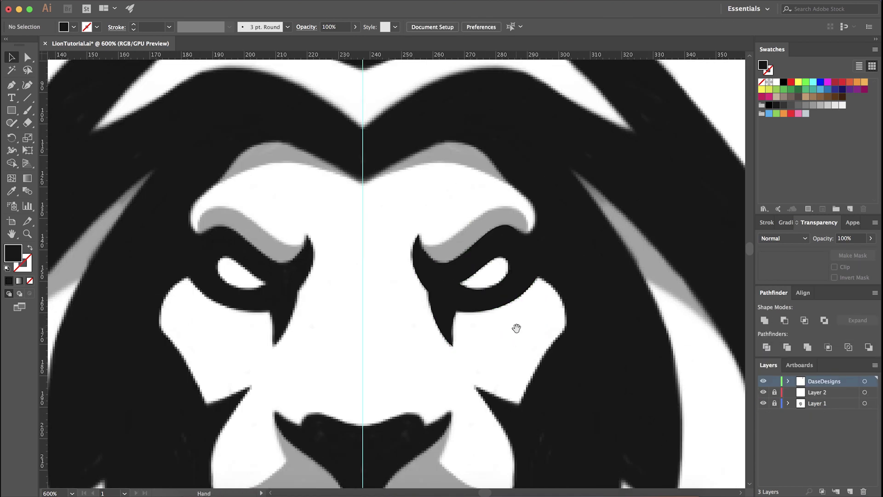
- Fill the outer mane shape left of the guide with black sampled from the sketch, and deselect it
key(p)
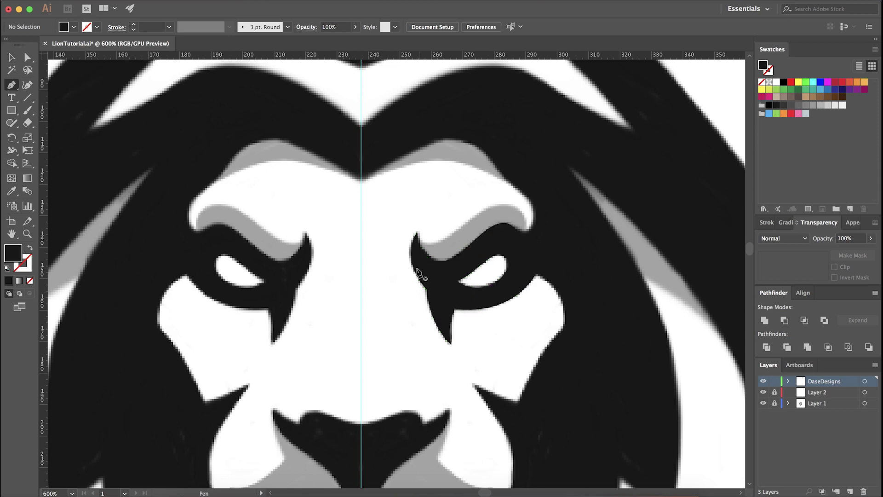
scroll(419, 271, down, 2)
scroll(418, 276, up, 1)
scroll(424, 273, down, 1)
key(v)
drag(144, 253, 321, 366)
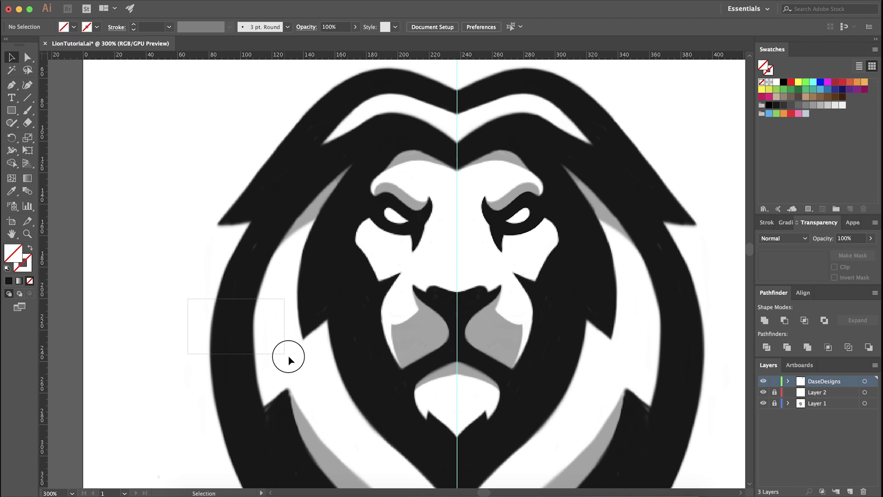
key(i)
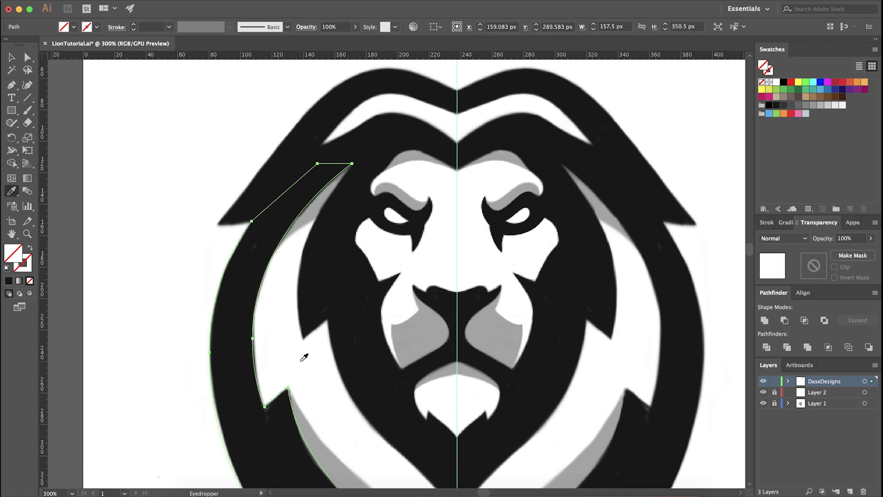
click(542, 208)
key(v)
key(super+shift+a)
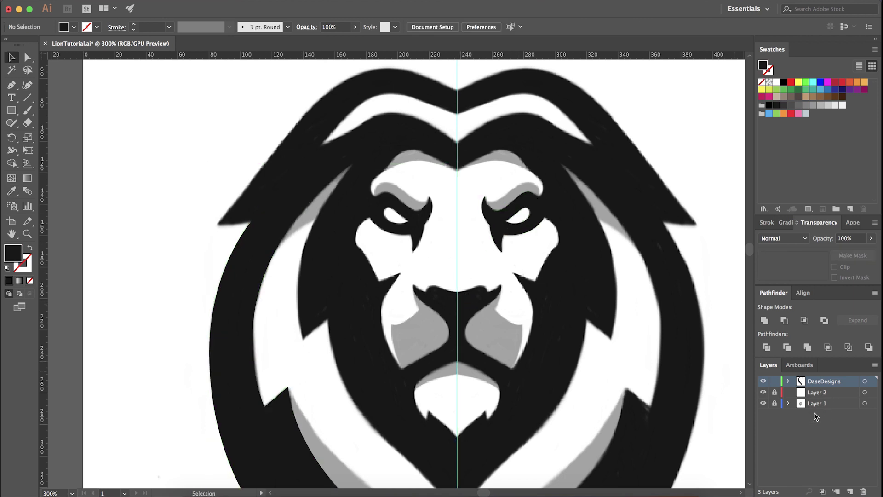
- Hide the sketch on Layer 1 and examine the filled mane and eye shapes on their own
click(764, 403)
key(super+minus)
scroll(414, 276, down, 3)
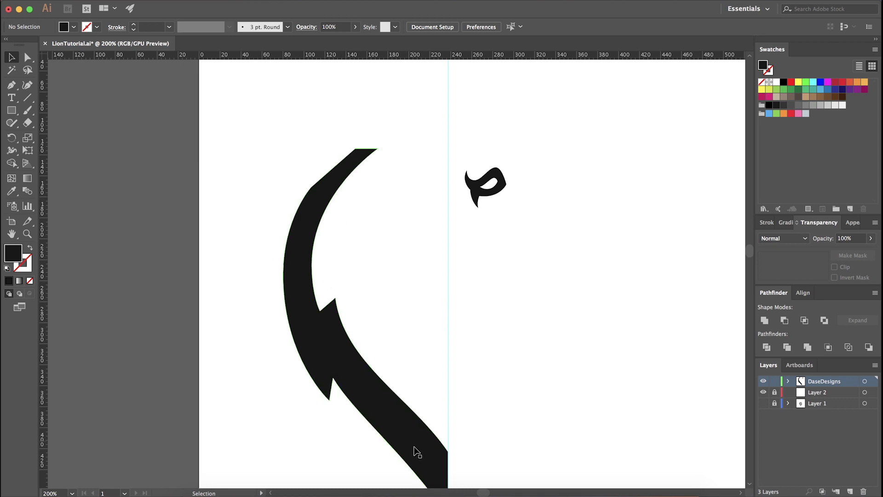
scroll(408, 374, down, 3)
scroll(408, 374, right, 2)
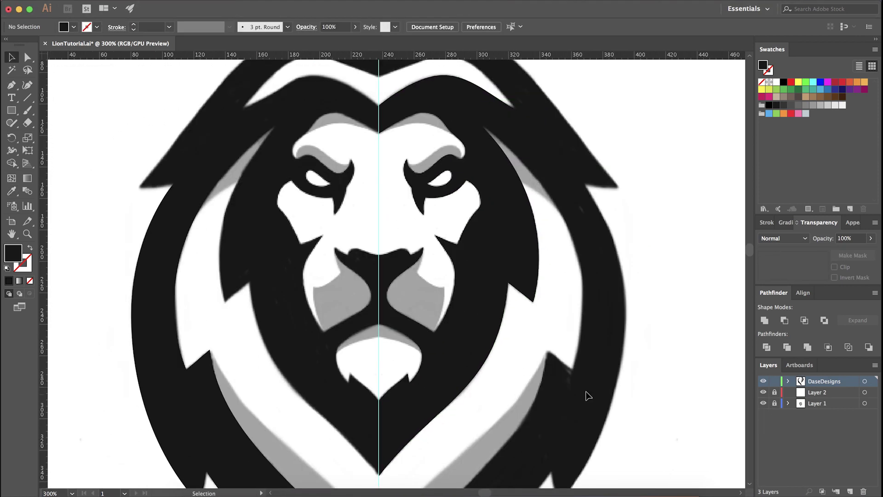
- Compare the filled black shapes with the sketch by hiding Layer 1, examining the artwork, and showing the layer again
key(super+minus)
click(513, 308)
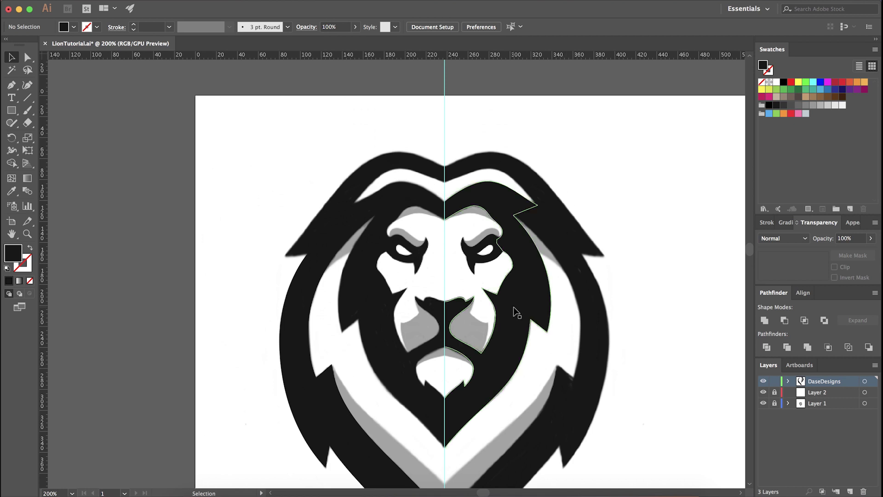
click(762, 403)
scroll(541, 375, up, 1)
click(542, 379)
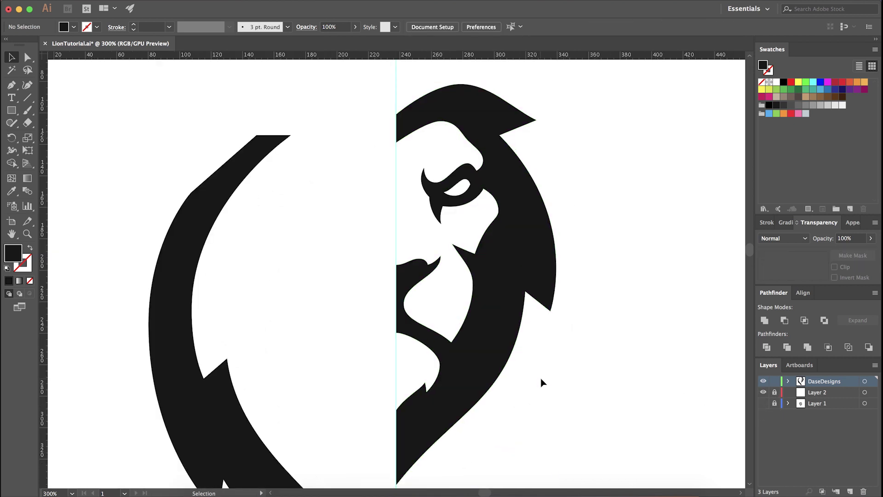
scroll(528, 398, down, 1)
scroll(572, 396, down, 1)
click(762, 404)
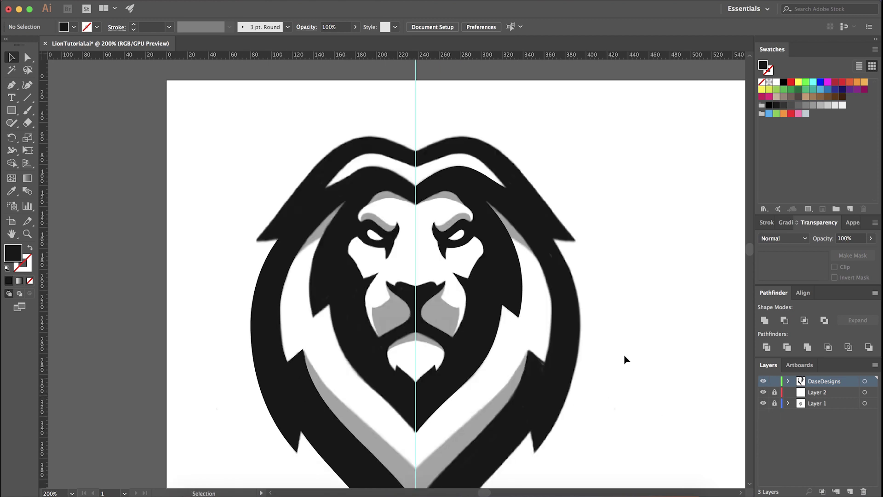
- Select the inner mane and face shape right of the guide and examine its outline against the sketch
scroll(565, 339, up, 1)
click(518, 300)
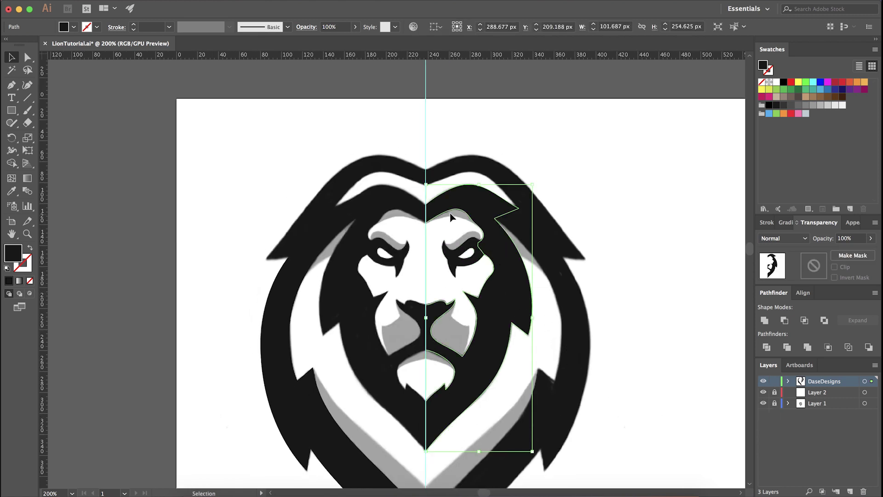
scroll(449, 218, up, 1)
scroll(438, 217, down, 1)
scroll(503, 301, up, 1)
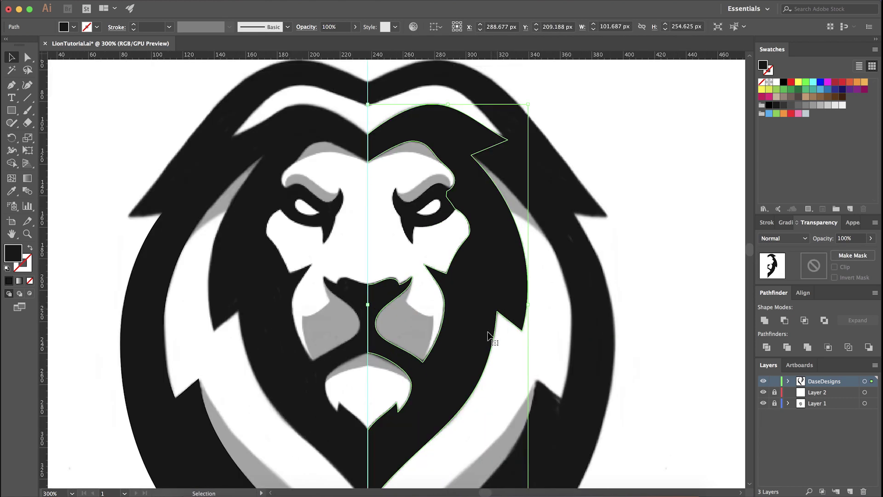
scroll(490, 419, down, 2)
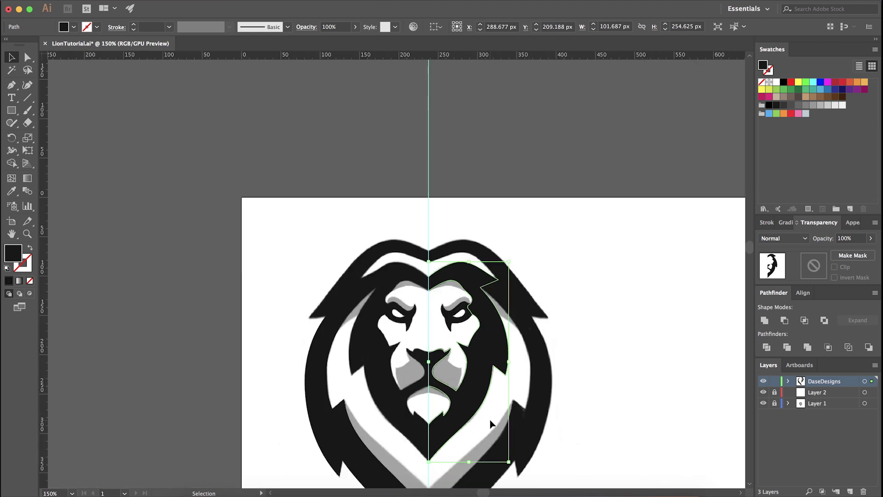
scroll(485, 423, up, 1)
scroll(524, 374, down, 1)
scroll(524, 374, left, 1)
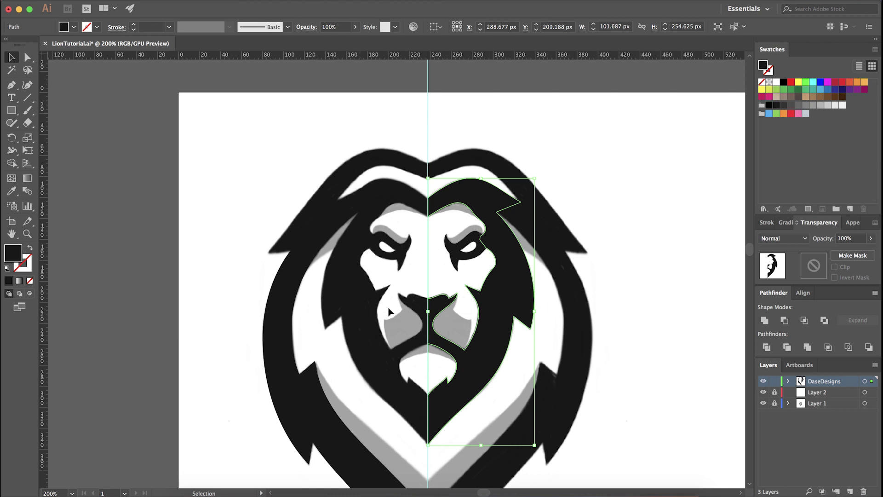
scroll(528, 384, down, 1)
scroll(528, 385, right, 1)
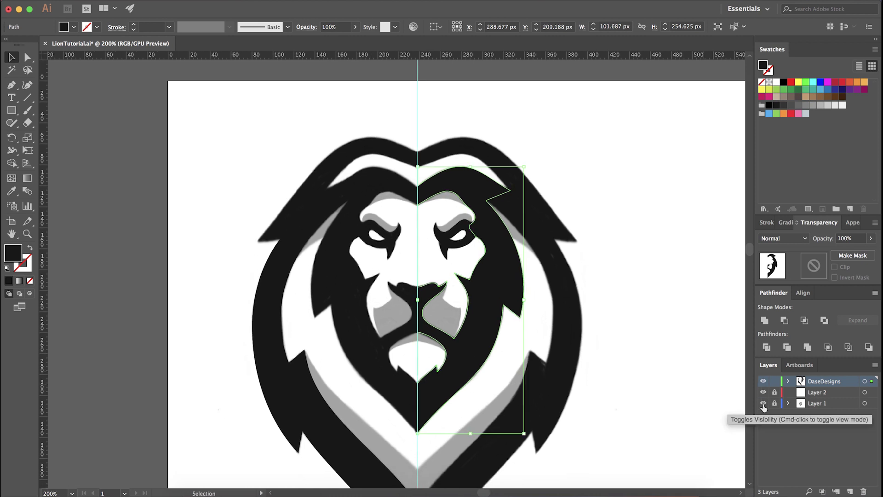
- Hide the sketch on Layer 1 and deselect the inner mane and face shape
click(762, 404)
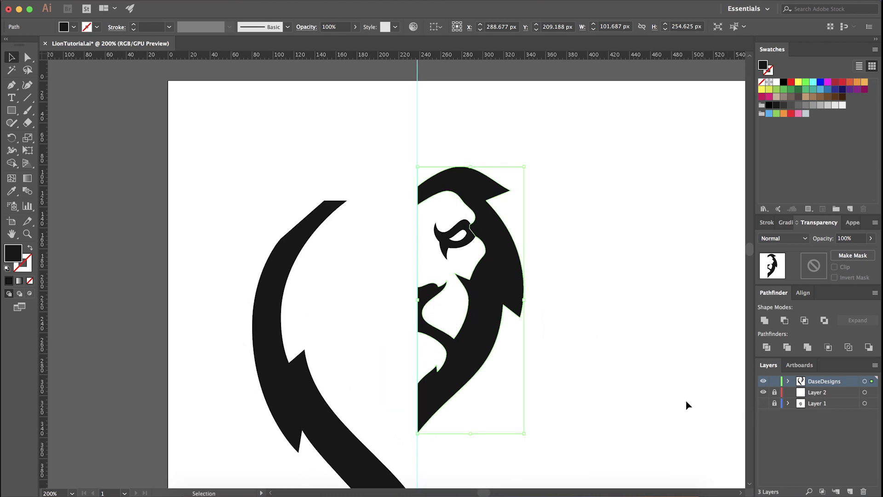
click(577, 367)
drag(577, 367, 583, 364)
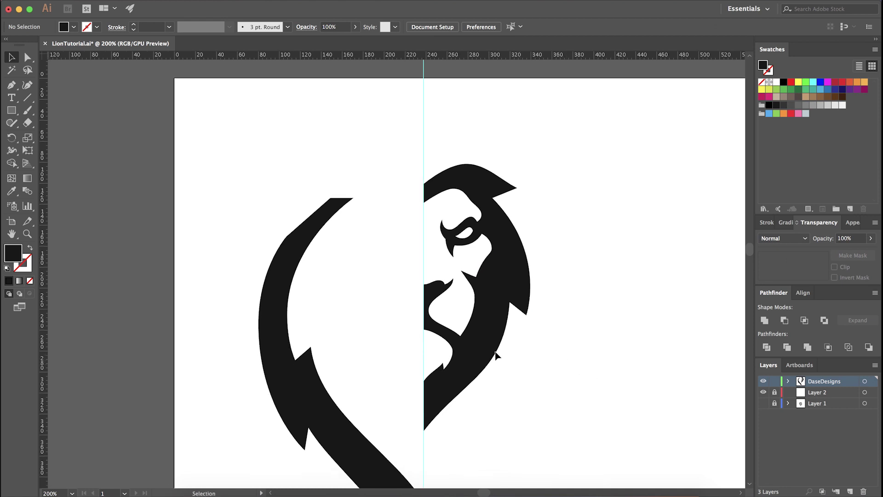
click(480, 355)
key(o)
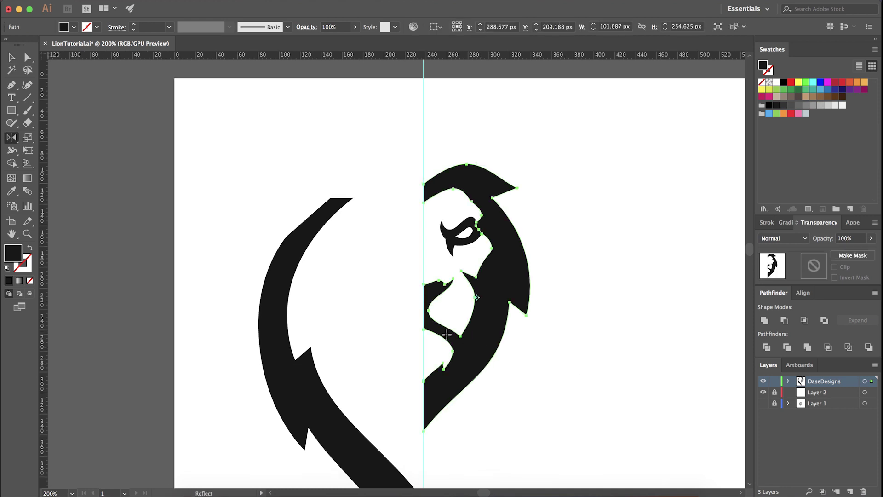
key(v)
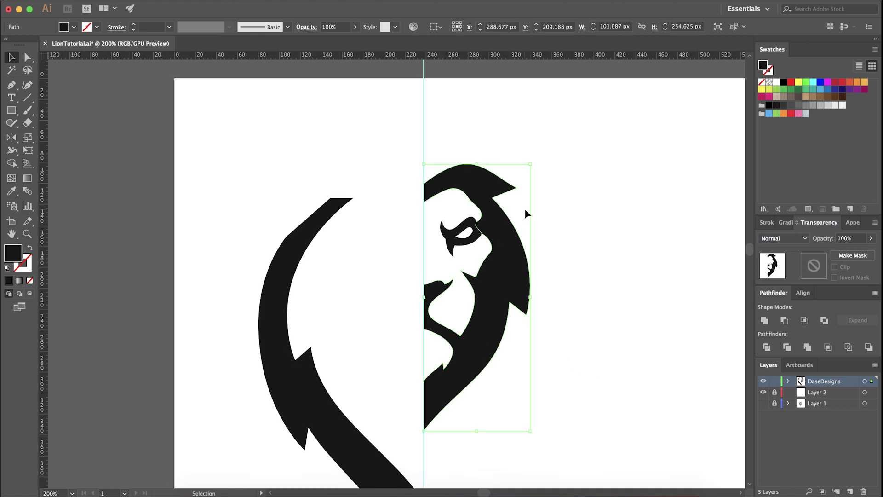
click(588, 113)
drag(588, 110, 444, 356)
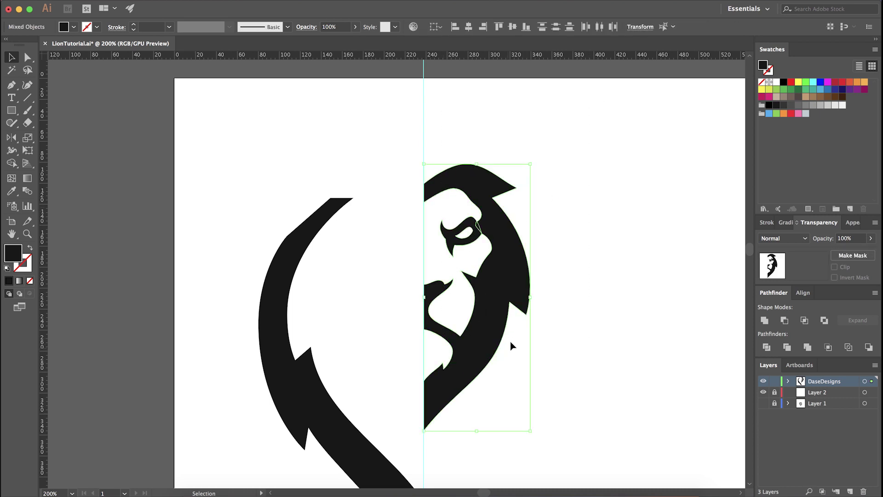
click(574, 353)
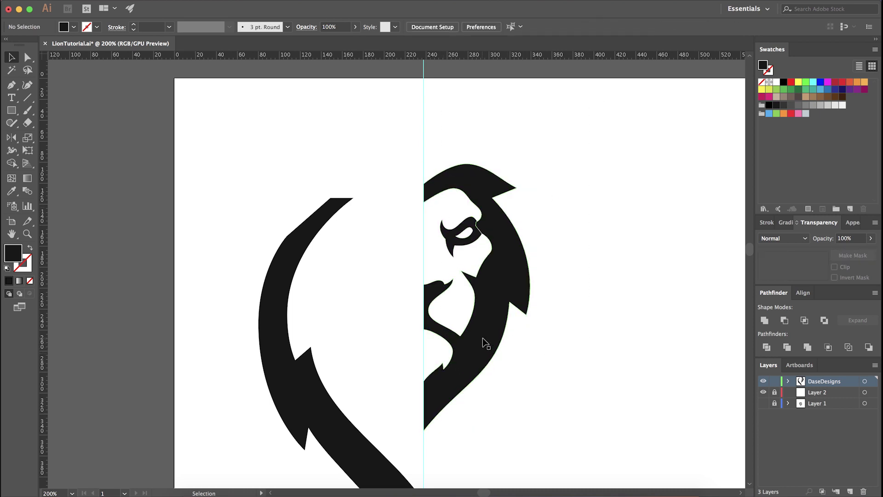
click(485, 343)
click(552, 359)
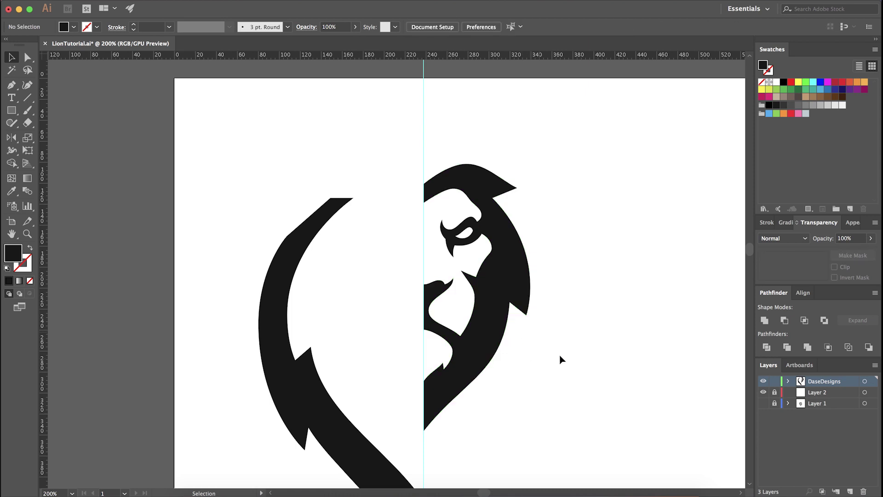
- Mirror a copy of the inner mane and face shape across the center guide with a vertical Reflect, and deselect it
click(499, 288)
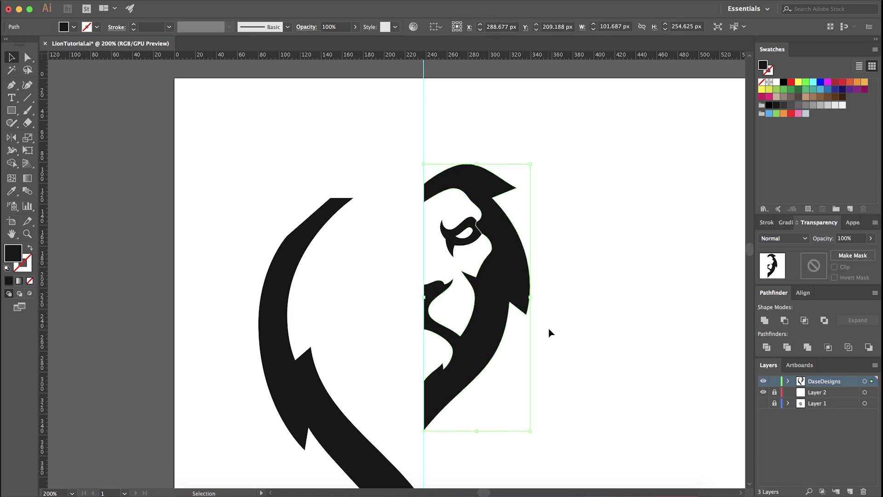
key(o)
scroll(444, 311, up, 1)
drag(11, 151, 10, 140)
click(49, 151)
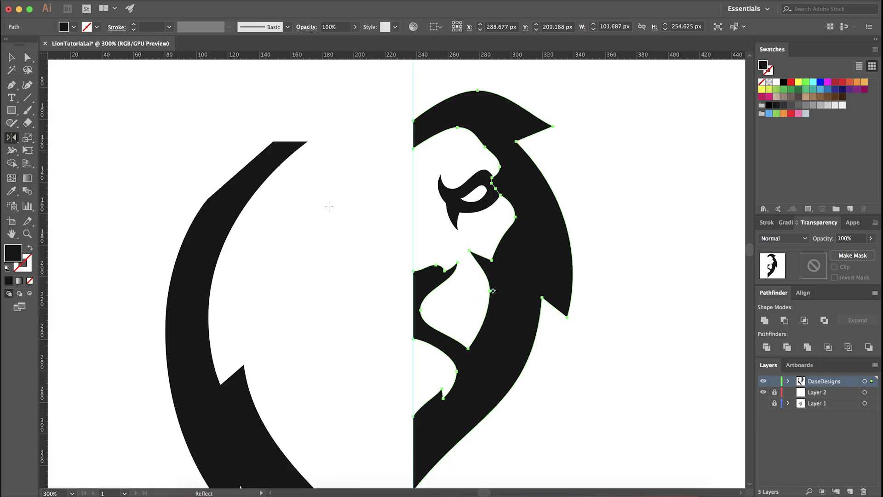
scroll(393, 243, down, 2)
scroll(400, 134, up, 1)
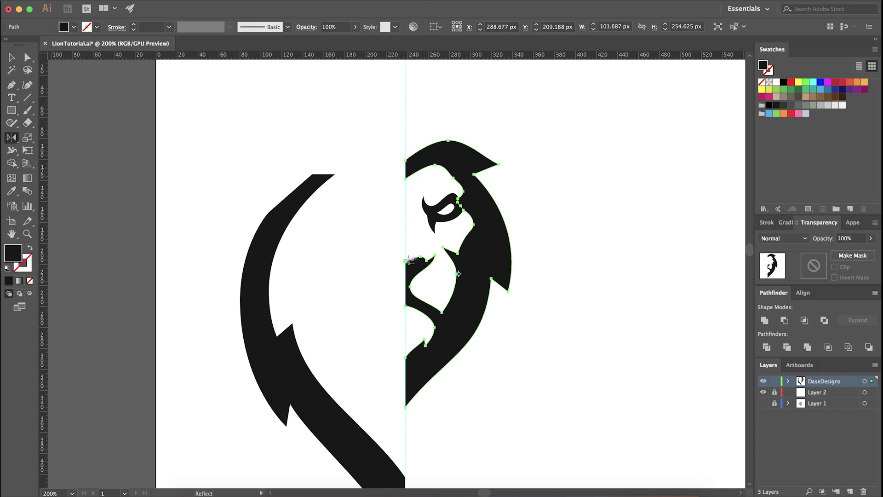
scroll(408, 260, up, 2)
scroll(501, 231, down, 1)
scroll(414, 236, down, 1)
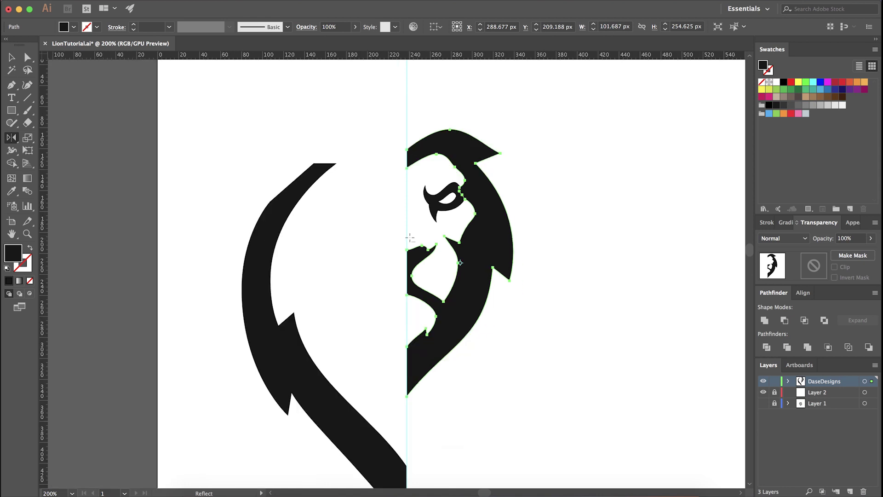
scroll(409, 249, up, 1)
scroll(408, 247, up, 1)
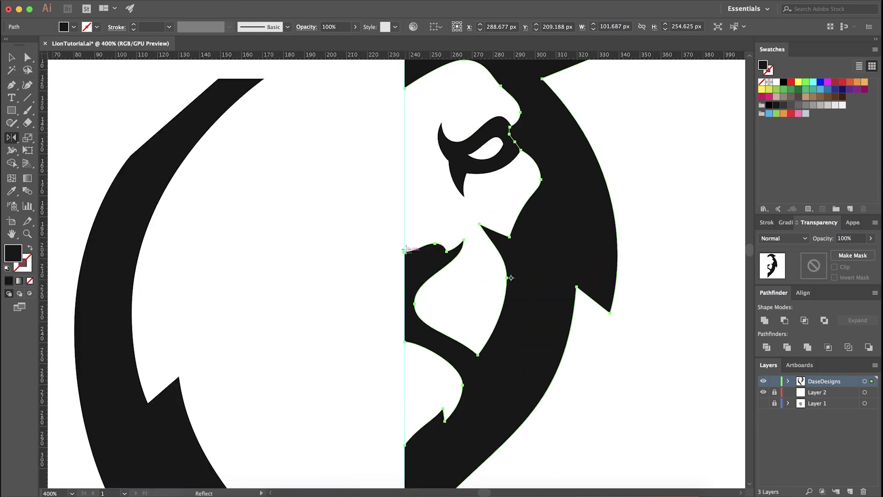
alt+click(404, 251)
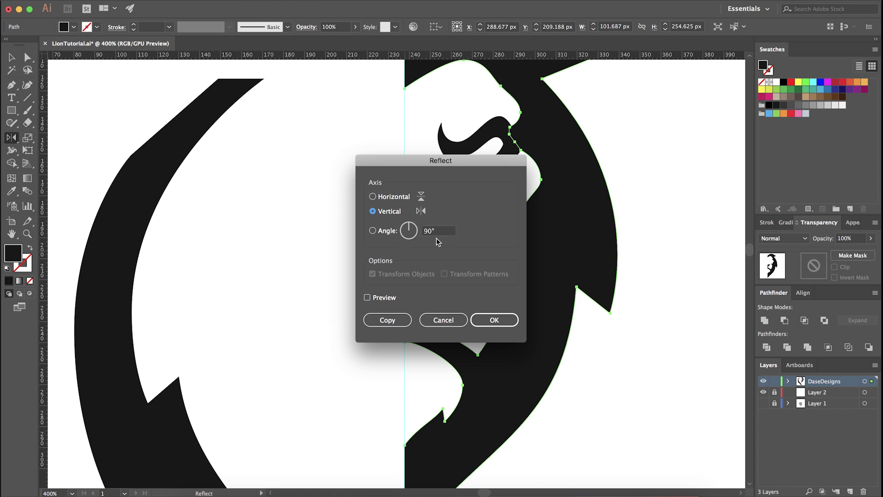
click(392, 324)
click(407, 321)
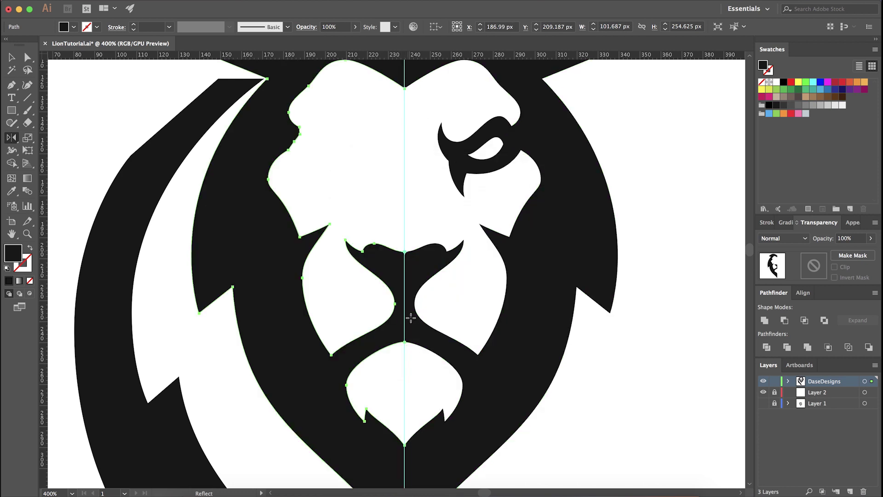
click(452, 312)
scroll(452, 314, down, 2)
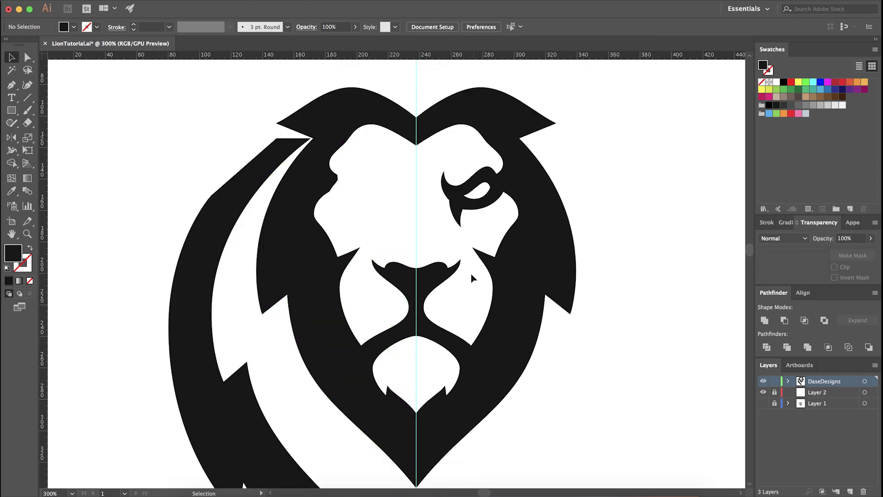
- Mirror a copy of the eye shape across the center guide with a vertical Reflect, and deselect it
click(464, 215)
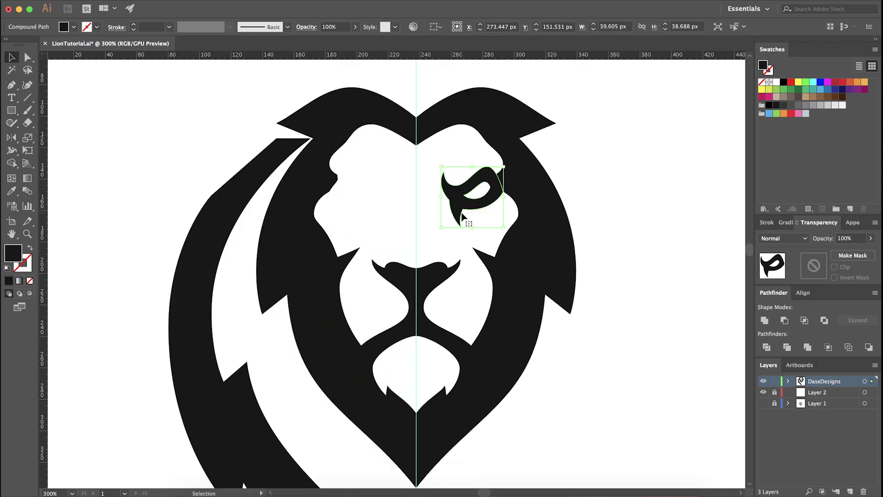
alt+click(416, 242)
click(409, 321)
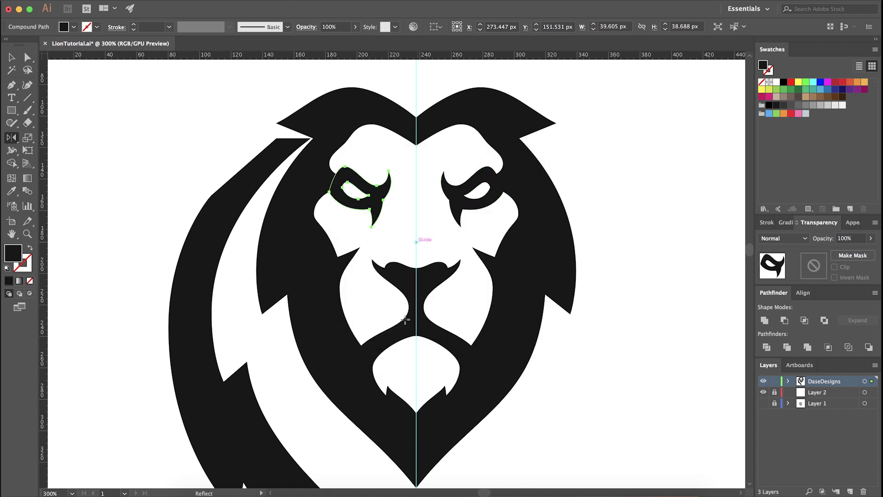
key(v)
click(431, 228)
key(super+minus)
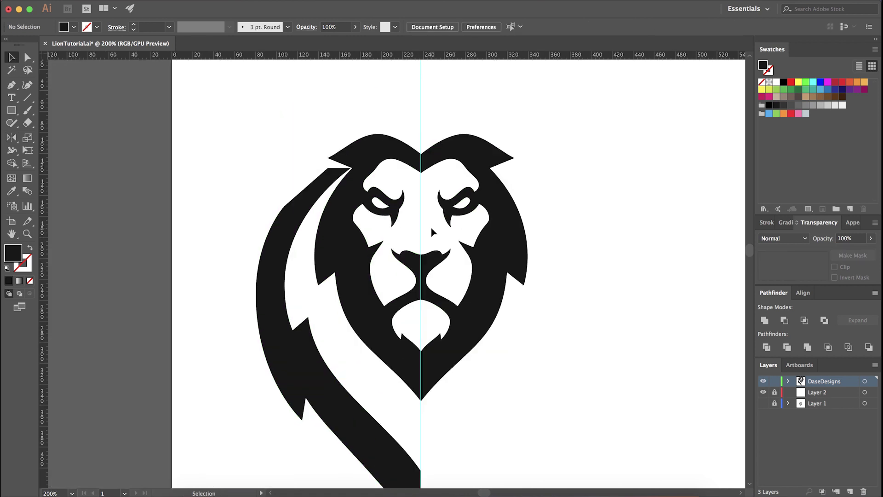
- Show the sketch on Layer 1, dim it to 48% opacity, lock it again, and make DaseDesigns the active layer
click(763, 403)
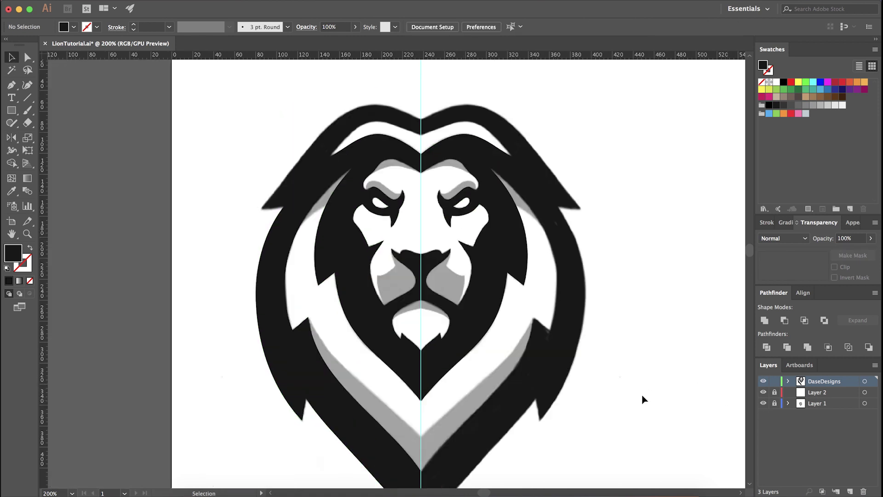
key(super+minus)
drag(603, 406, 520, 372)
scroll(447, 377, up, 1)
drag(445, 380, 518, 416)
scroll(482, 393, down, 1)
scroll(483, 393, up, 1)
click(775, 403)
click(808, 382)
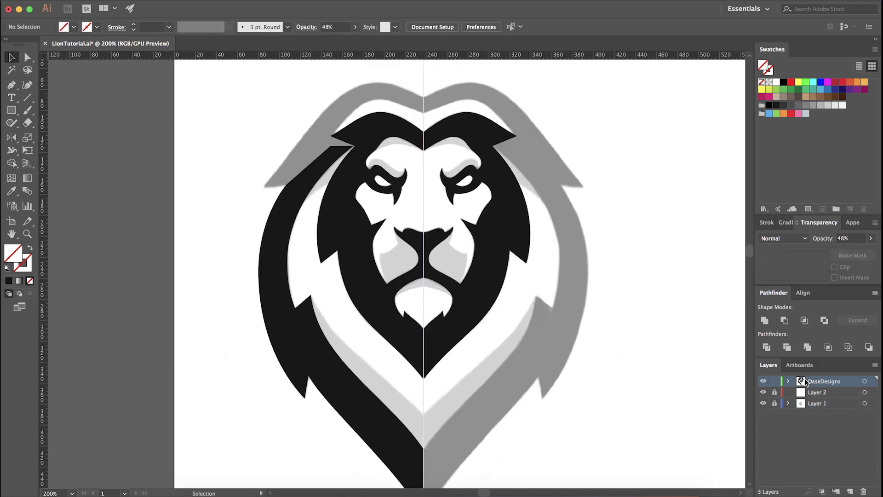
scroll(387, 62, up, 3)
key(p)
scroll(471, 207, up, 1)
click(504, 311)
click(505, 232)
drag(333, 178, 250, 179)
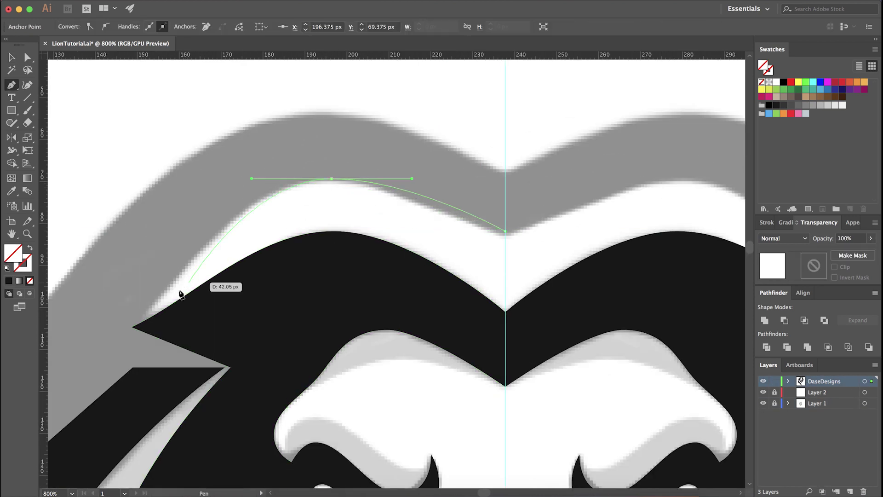
drag(179, 291, 319, 244)
drag(276, 279, 254, 298)
click(368, 278)
- Trace the inner edge of the top mane band with the Pen tool, from the guide to the inner mane's right tip and underneath it
click(409, 314)
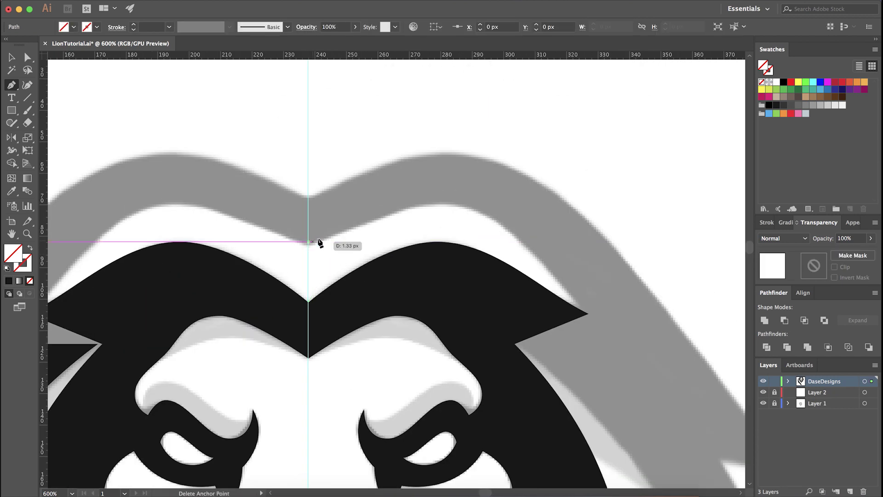
drag(440, 202, 513, 202)
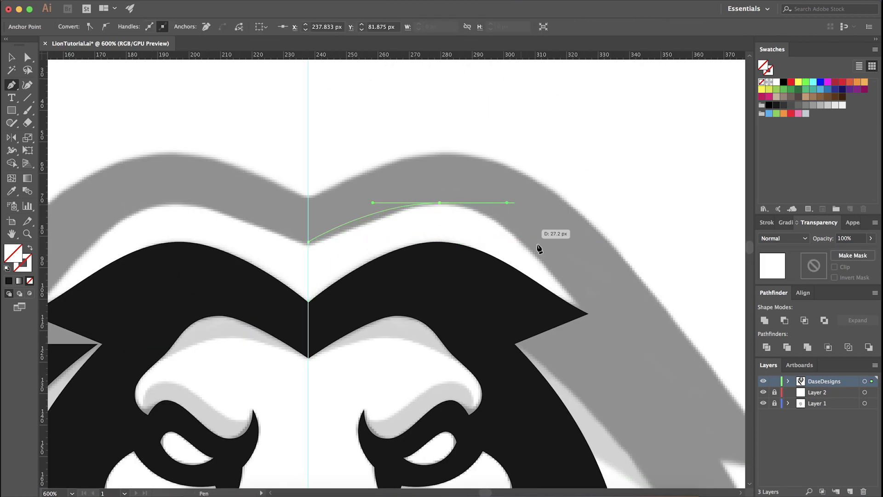
click(588, 314)
drag(588, 314, 505, 290)
click(406, 311)
click(432, 322)
- Continue the path to the outer mane tip, curve back along the upper edge to the guide, and close it
drag(592, 433, 479, 341)
click(479, 341)
drag(591, 353, 615, 356)
drag(439, 163, 505, 174)
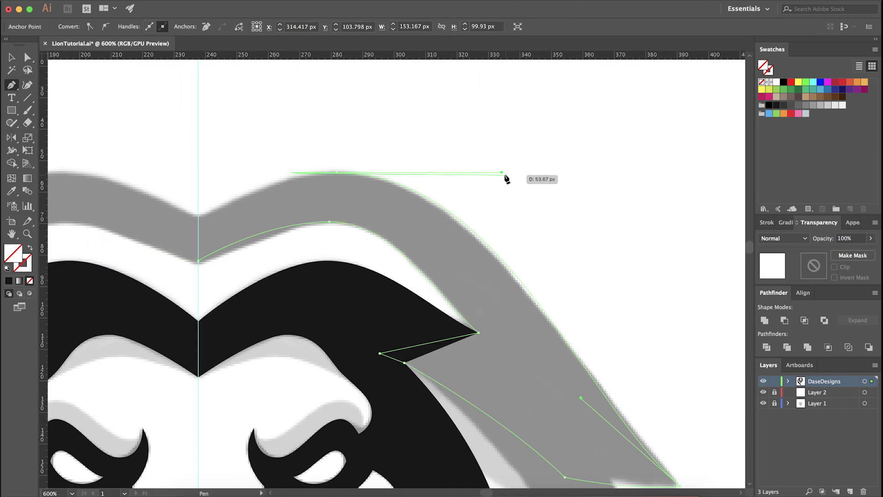
key(super+plus)
click(375, 221)
click(373, 299)
- Fill the top mane shape black, complete the outer mane symmetrically on both sides of the guide, and deselect everything
key(v)
key(super+minus)
key(super+minus)
key(super+minus)
key(super+minus)
scroll(511, 337, up, 2)
click(449, 358)
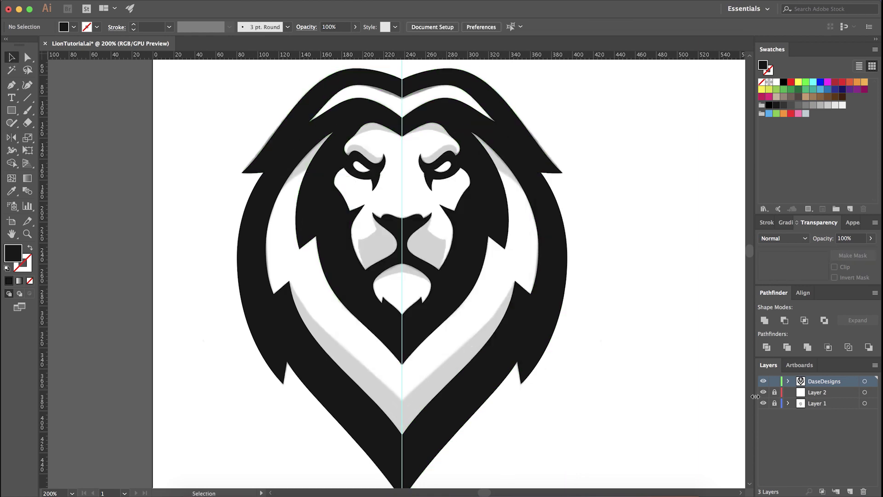
- Hide the sketch on Layer 1 and examine the complete black lion head at different magnifications
click(762, 404)
click(763, 404)
key(super+minus)
drag(590, 367, 634, 394)
key(super+minus)
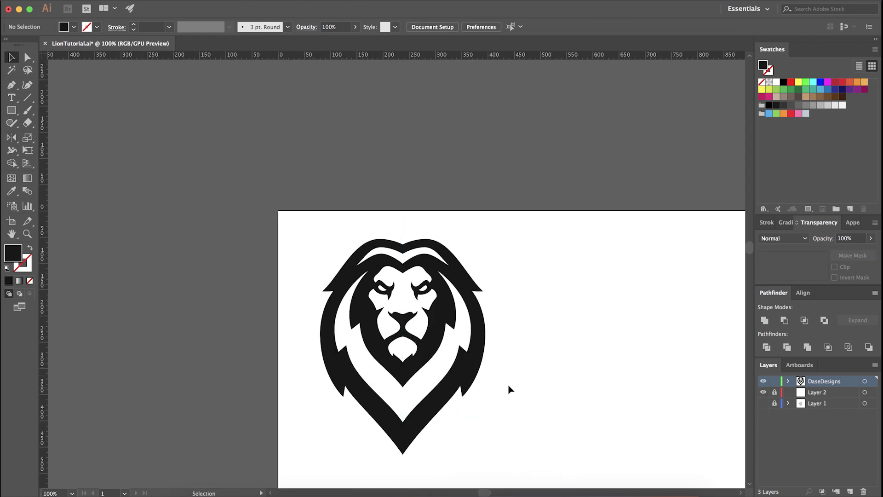
key(super+plus)
key(super+plus)
key(super+plus)
key(super+plus)
- Show the sketch on Layer 1 and compare the right eye shape with it at different magnifications
click(762, 403)
key(super+plus)
key(super+plus)
key(super+plus)
key(super+plus)
key(super+plus)
key(super+plus)
key(super+plus)
key(minus)
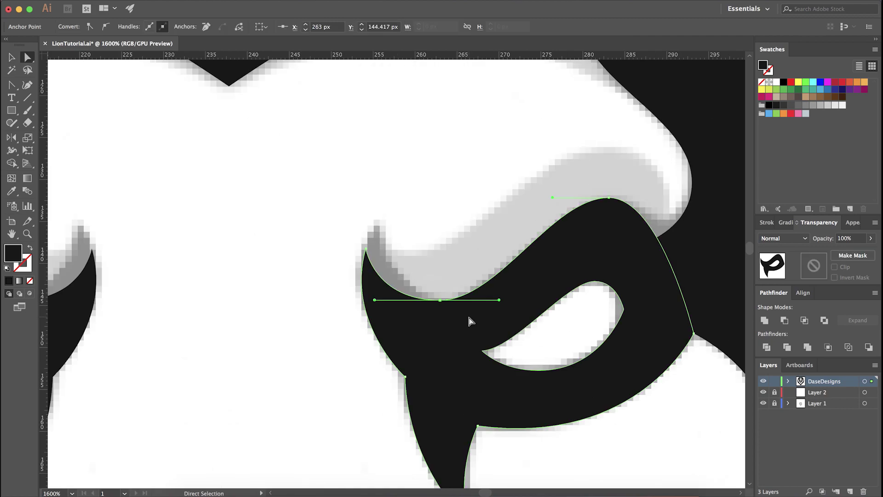
key(super+minus)
key(super+minus)
key(super+minus)
key(super+minus)
click(763, 402)
click(763, 403)
- Add an anchor point on the outer edge of the right eye shape and pull that edge outward into the mane
key(super+plus)
key(super+plus)
key(super+plus)
key(super+plus)
key(super+plus)
key(super+plus)
key(plus)
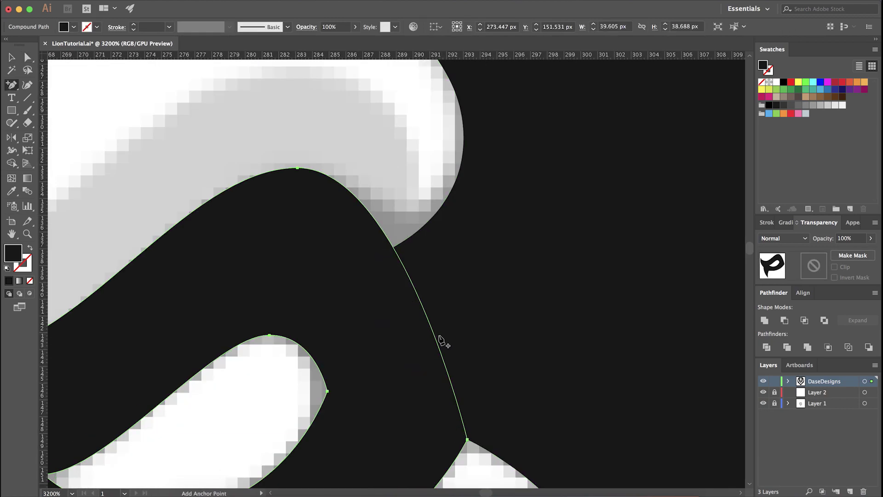
click(445, 335)
key(a)
drag(442, 276, 454, 268)
key(super+minus)
key(super+minus)
key(super+minus)
key(super+minus)
key(super+minus)
key(super+minus)
key(super+minus)
click(763, 403)
- Delete the left eye shape and mirror the refined right eye in its place
key(super+plus)
click(347, 221)
key(Delete)
key(super+minus)
click(437, 264)
key(o)
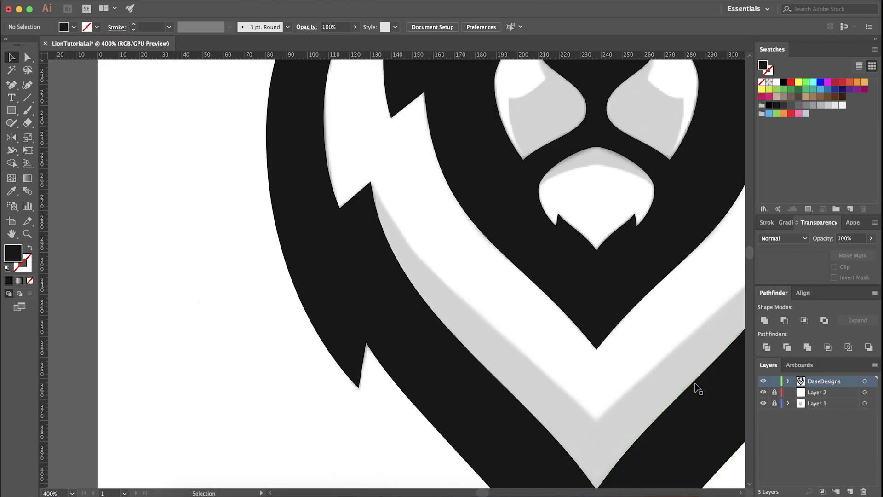
- Trim the tip of the left mane's lower tuft along a curve, using a drawn cutting shape and Shape Builder
click(368, 346)
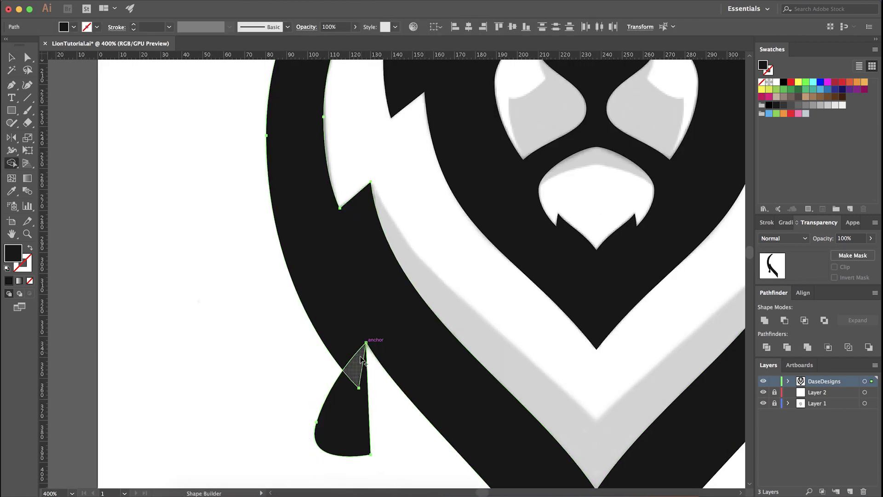
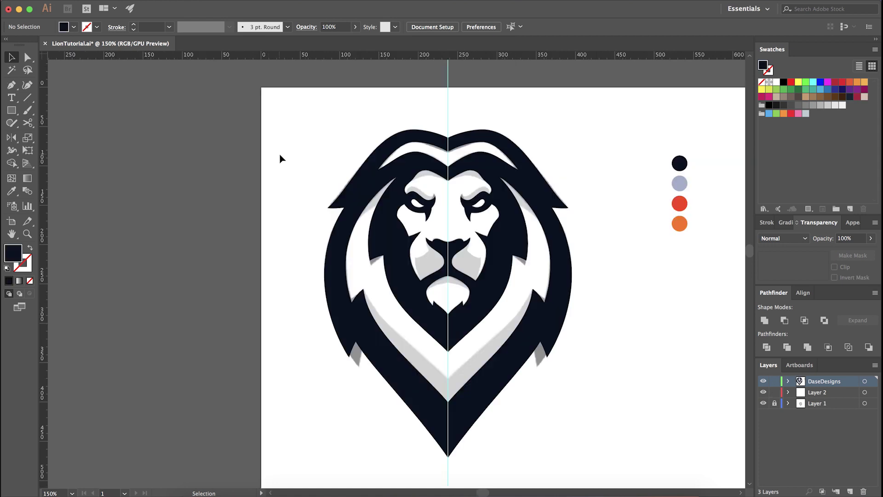
- Select all shapes of the lion head and place a backup copy of it beyond the artboard's left edge
drag(274, 163, 287, 158)
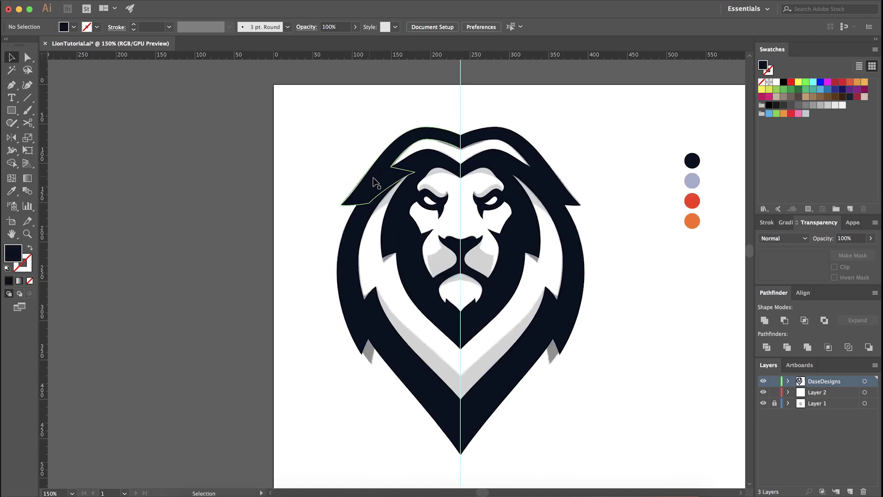
click(386, 190)
drag(286, 101, 617, 455)
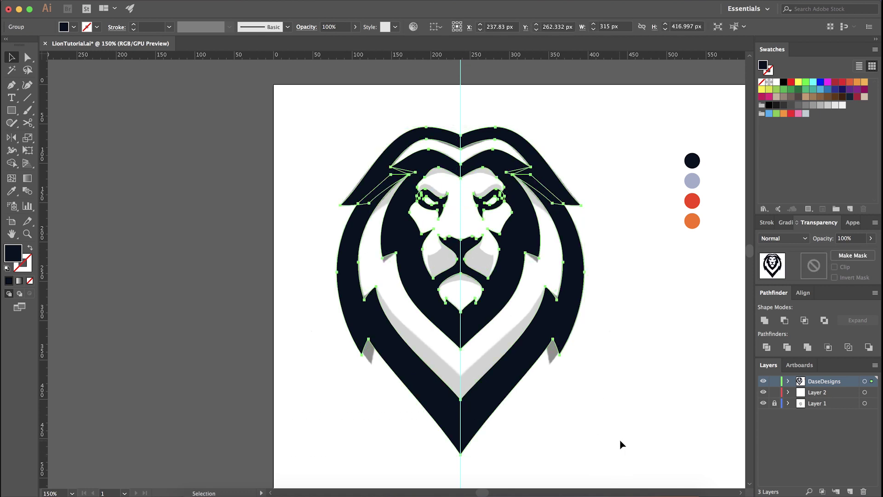
click(617, 442)
drag(518, 352, 201, 323)
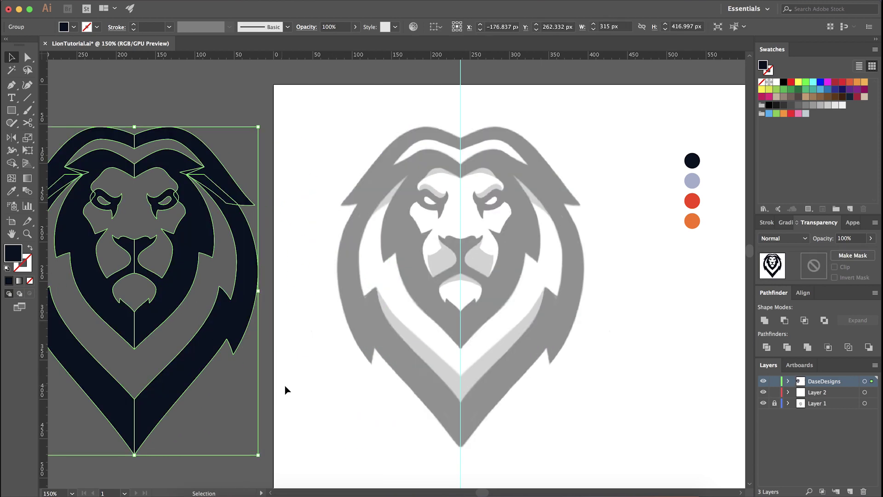
key(super+z)
drag(418, 367, 91, 336)
drag(236, 327, 211, 327)
click(152, 299)
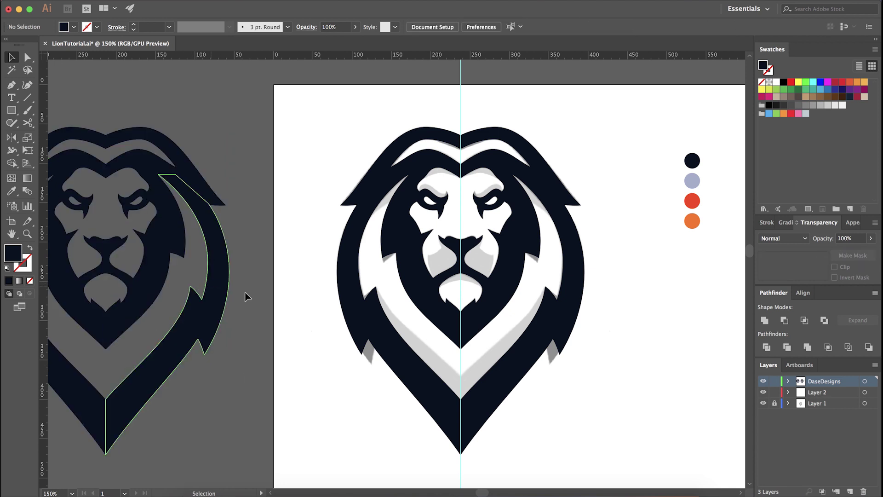
- Unite all shapes of the lion head on the artboard into one compound path and deselect it
drag(303, 86, 614, 481)
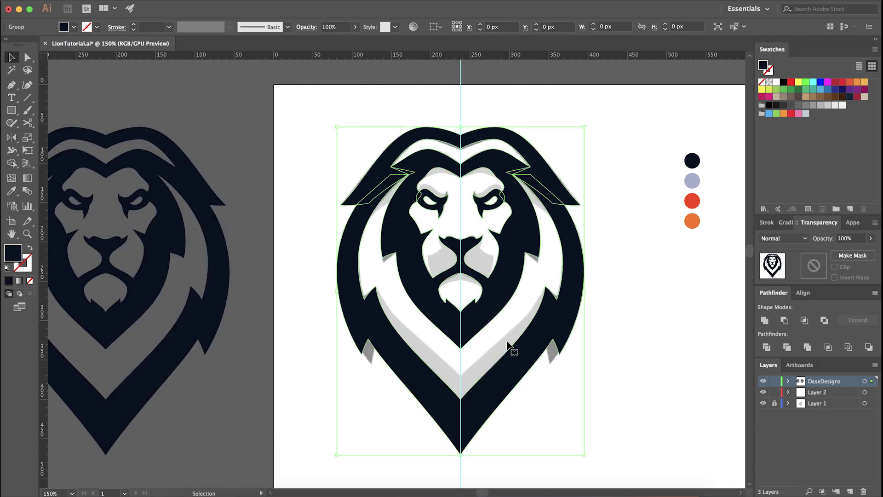
click(765, 320)
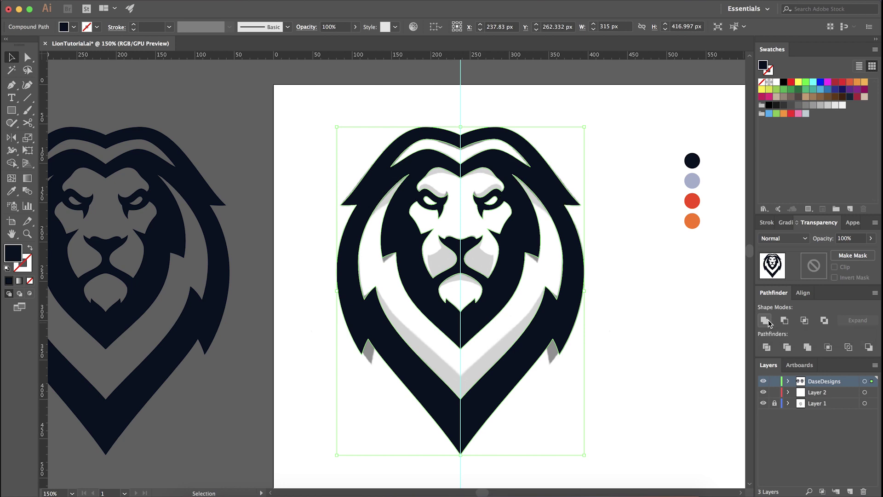
click(653, 282)
drag(577, 298, 580, 301)
key(super+z)
click(615, 327)
scroll(644, 336, down, 1)
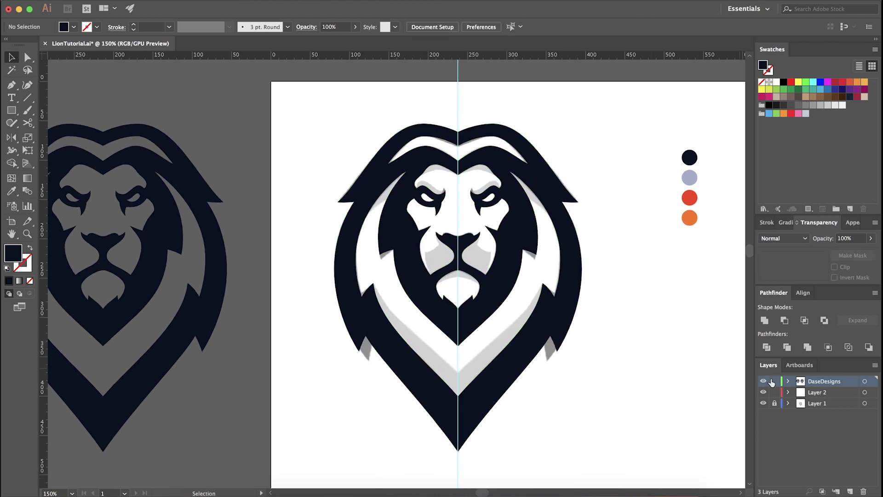
- Lock the DaseDesigns layer and, on Layer 2, trace the lower left mane shadow's upper curve from its tip to the guide
click(823, 391)
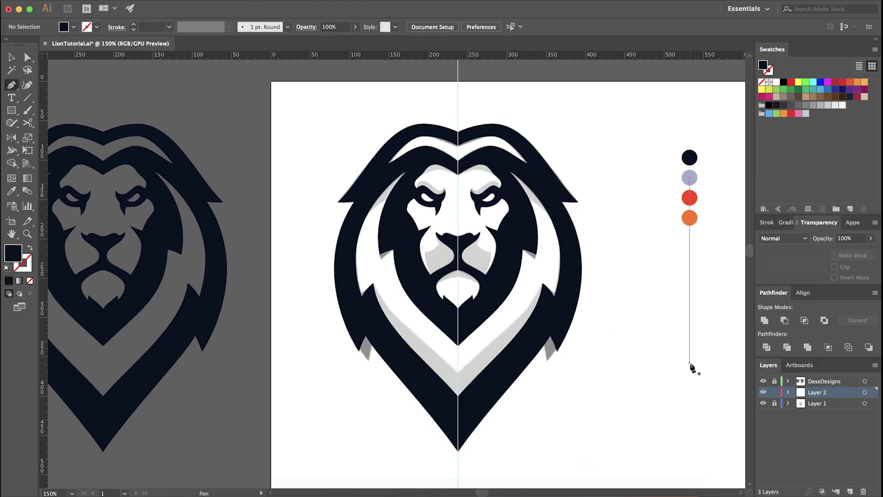
scroll(470, 404, up, 1)
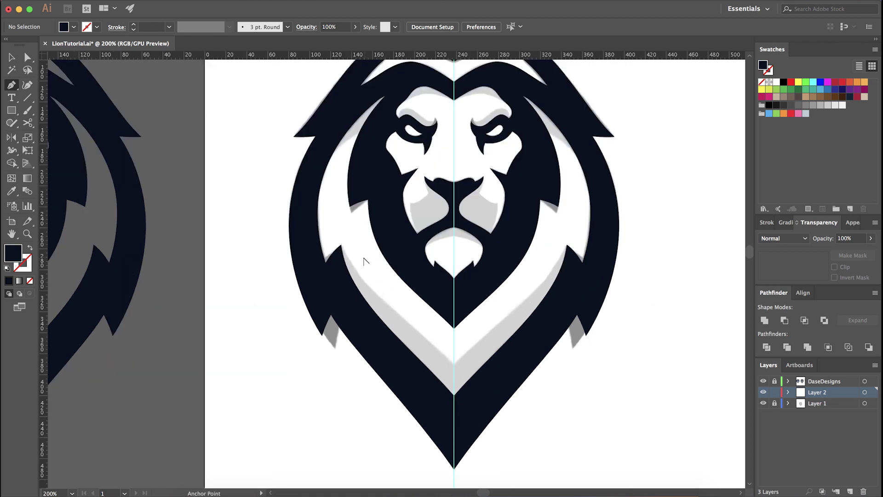
scroll(364, 260, up, 2)
drag(318, 234, 325, 254)
scroll(396, 280, down, 5)
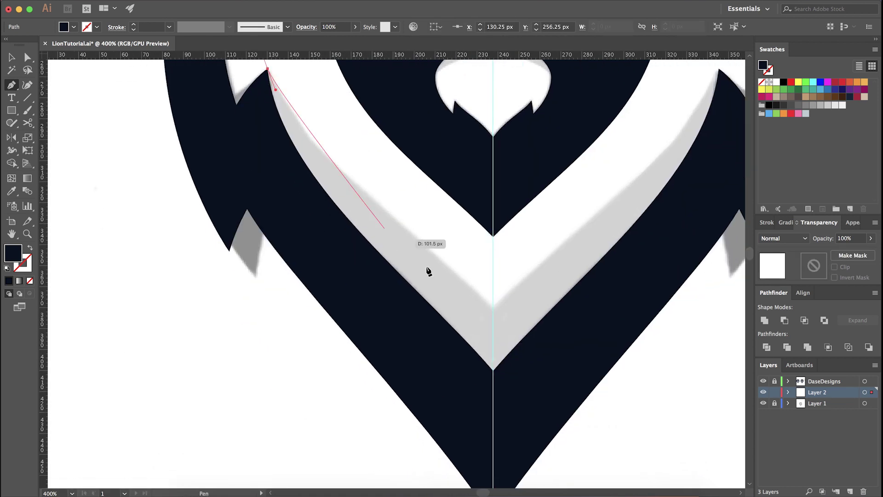
drag(492, 308, 554, 366)
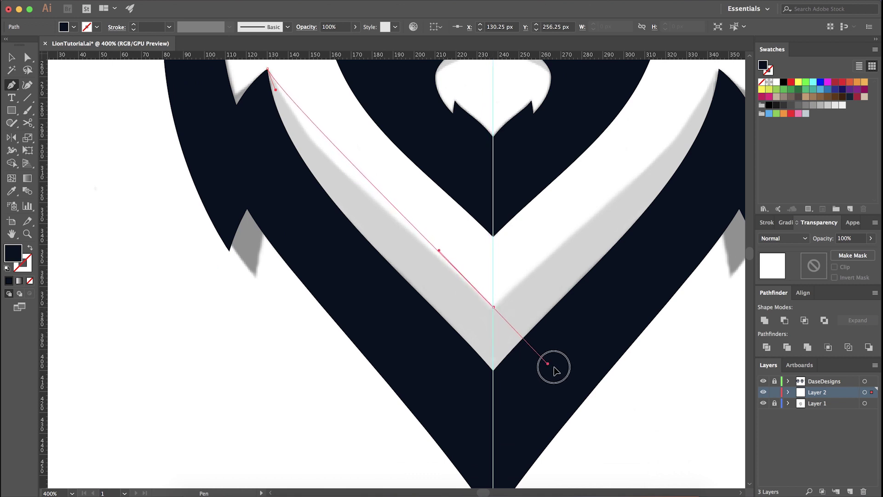
scroll(490, 317, up, 3)
scroll(491, 317, left, 2)
drag(339, 182, 356, 239)
scroll(538, 358, down, 4)
scroll(538, 359, right, 1)
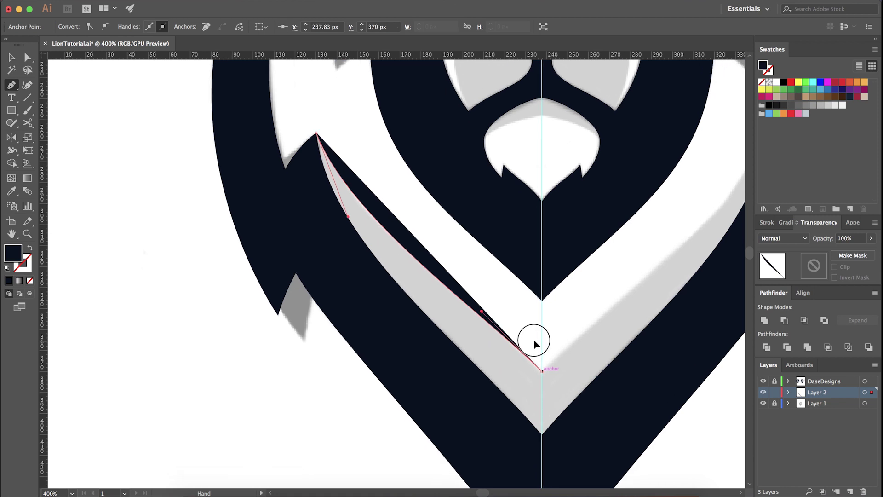
- Run the shadow path down the guide and back beneath the dark mane, closing it at the upper tip
click(524, 426)
click(402, 330)
click(309, 219)
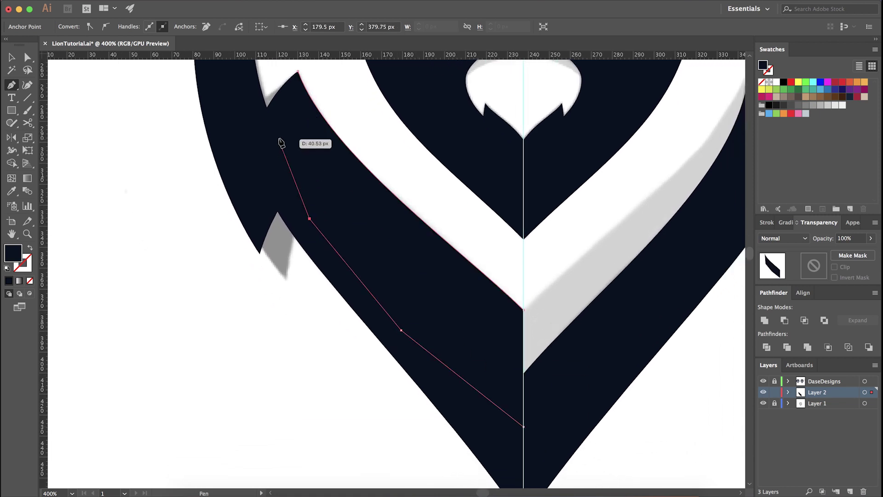
scroll(280, 144, up, 4)
scroll(280, 144, left, 1)
scroll(316, 215, up, 2)
click(322, 232)
click(356, 157)
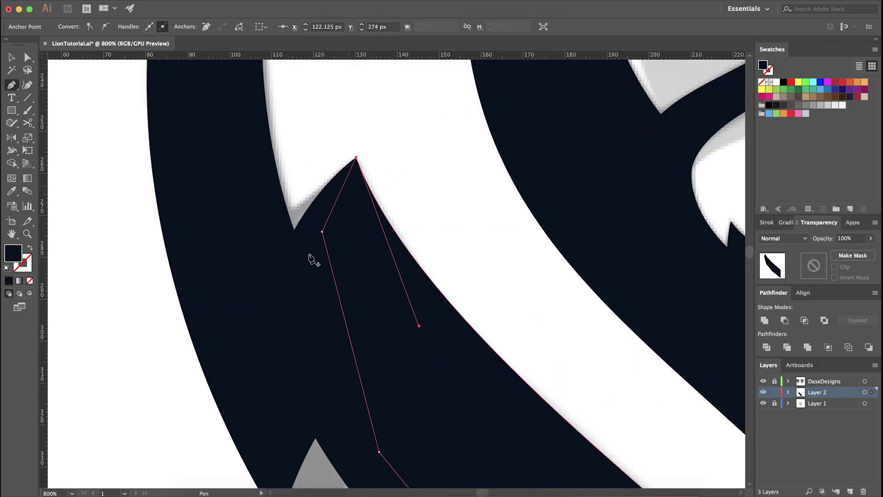
scroll(304, 275, down, 4)
drag(436, 302, 392, 329)
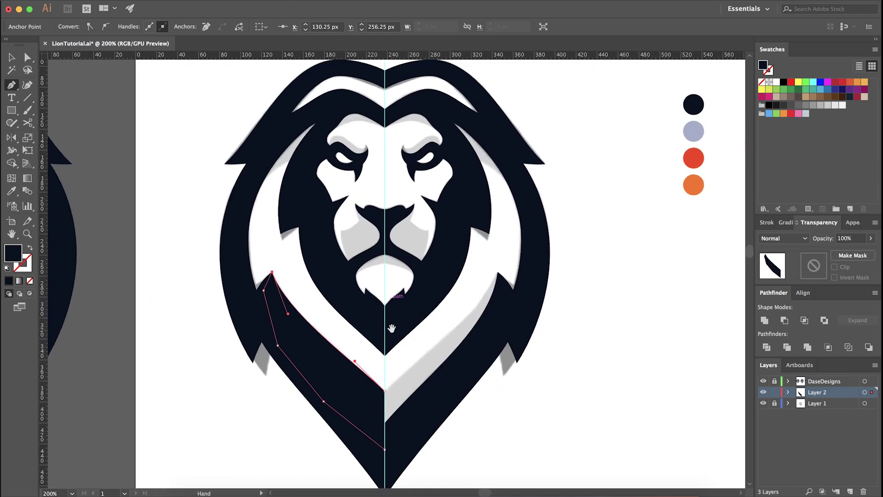
- Fill the lower left mane shadow with the palette's red and deselect it
click(701, 156)
key(a)
click(543, 374)
drag(464, 409, 570, 361)
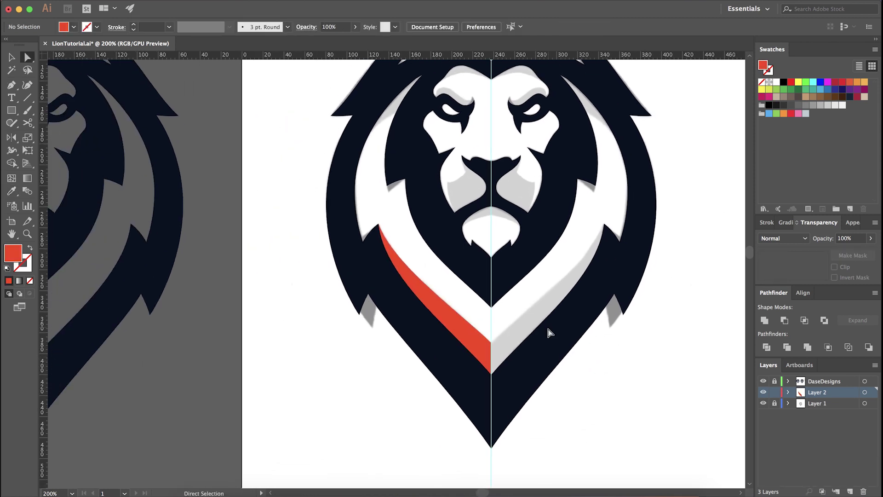
- Reflect a copy of the red lower mane shadow across the center guide and deselect it
scroll(547, 323, up, 2)
scroll(547, 323, left, 1)
click(497, 398)
scroll(518, 387, right, 2)
scroll(518, 387, up, 1)
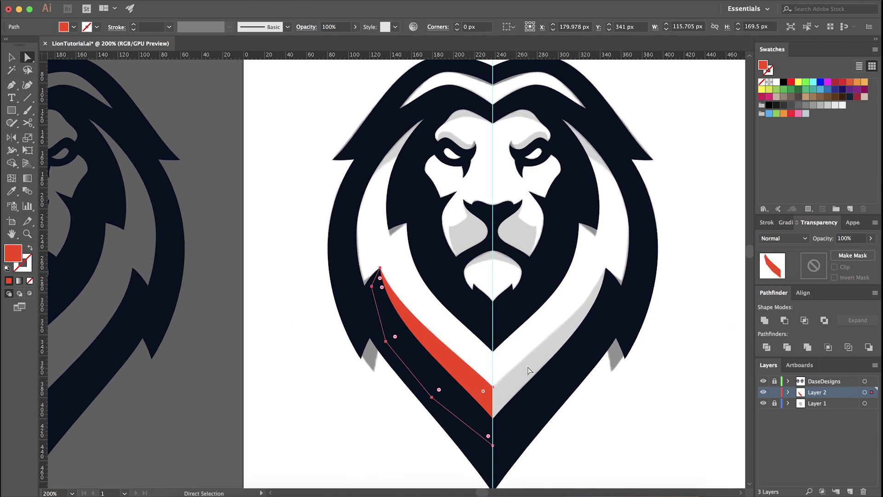
key(o)
alt+click(492, 386)
click(384, 322)
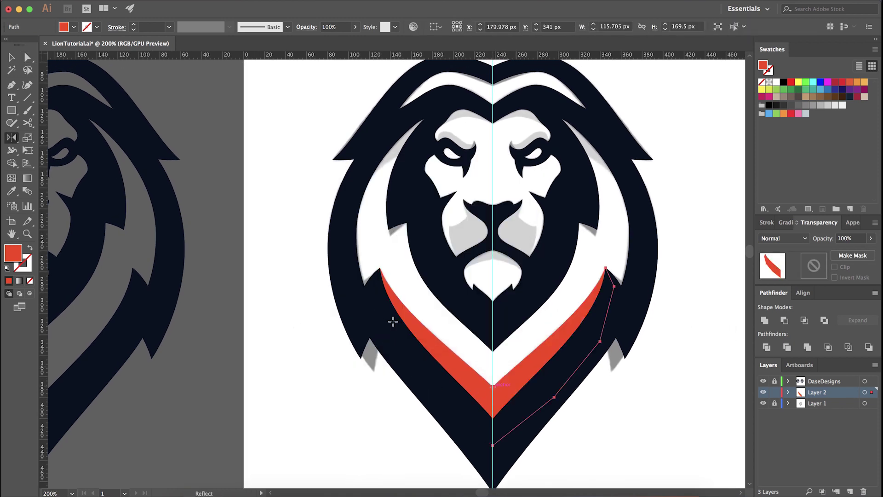
key(v)
click(545, 334)
- Start a red shadow under the upper left mane lock by drawing its curved lower edge with the Pen tool
scroll(544, 322, up, 2)
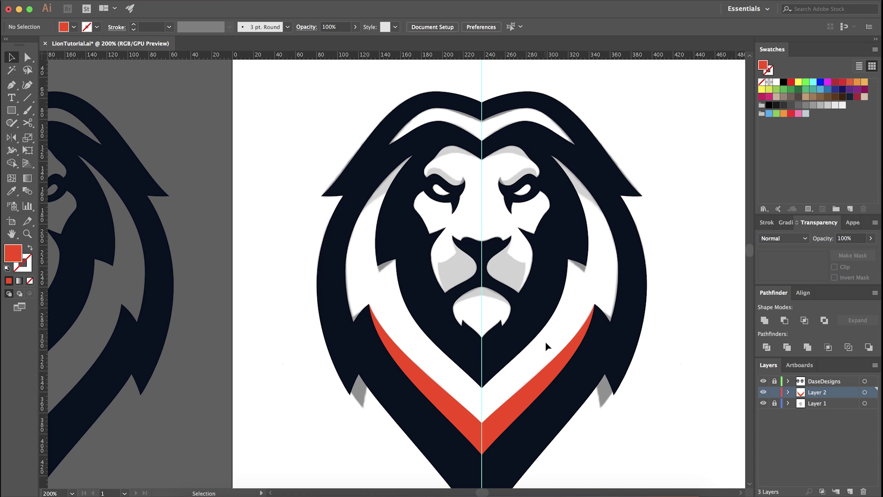
scroll(567, 309, right, 2)
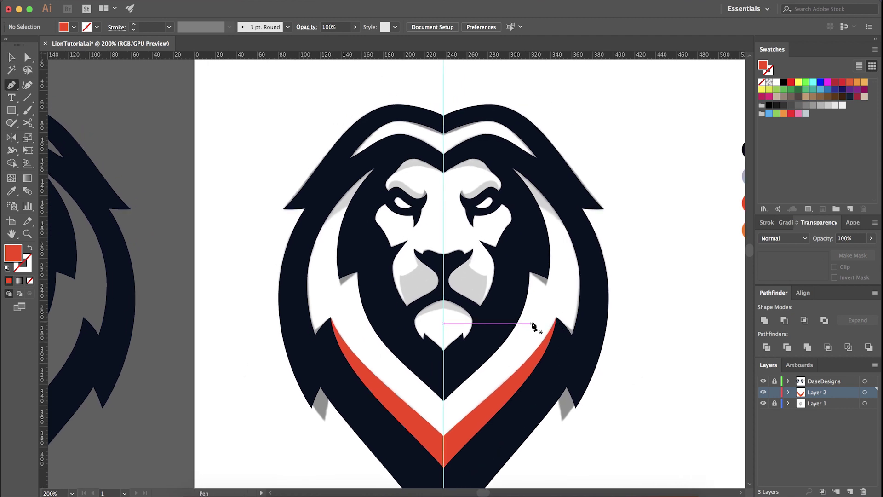
scroll(354, 191, up, 2)
click(279, 282)
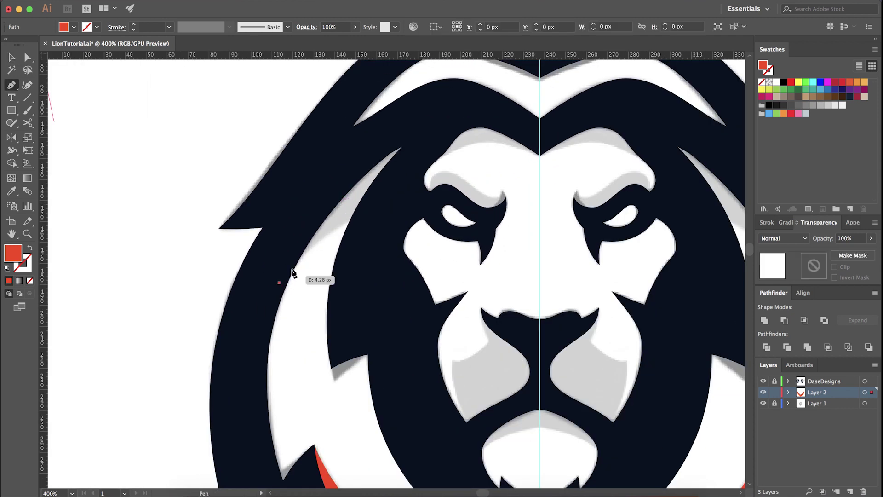
drag(374, 216, 443, 208)
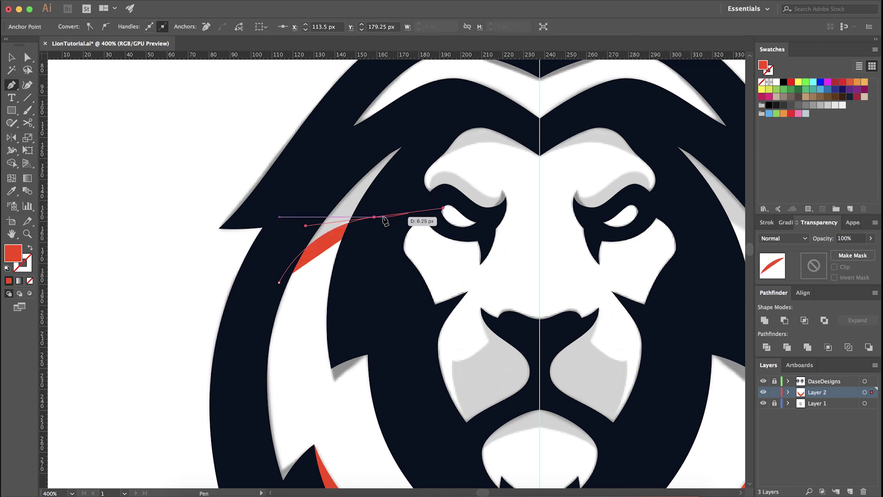
click(374, 216)
- Take the upper left shadow's path around behind the dark mane and close it at its starting anchor
click(383, 184)
click(441, 121)
click(390, 125)
click(333, 161)
click(283, 224)
click(280, 282)
scroll(300, 309, down, 2)
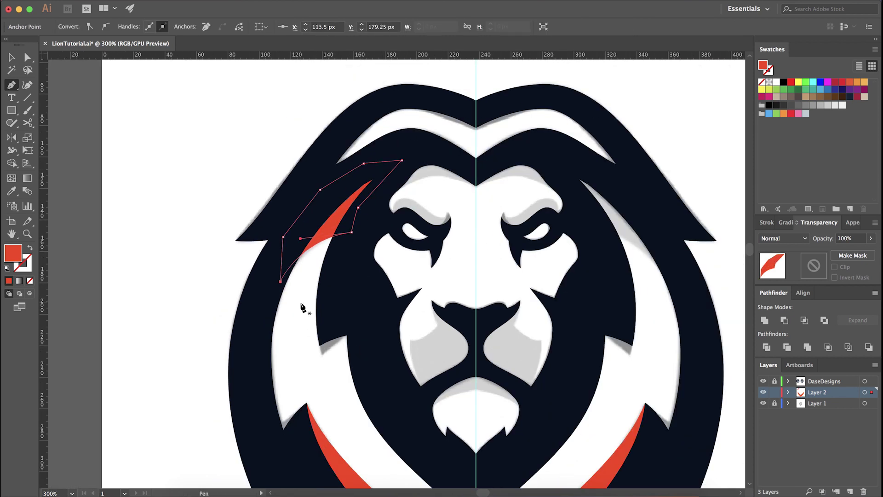
- Reflect a copy of the upper left mane shadow across the center guide and deselect it
key(v)
key(o)
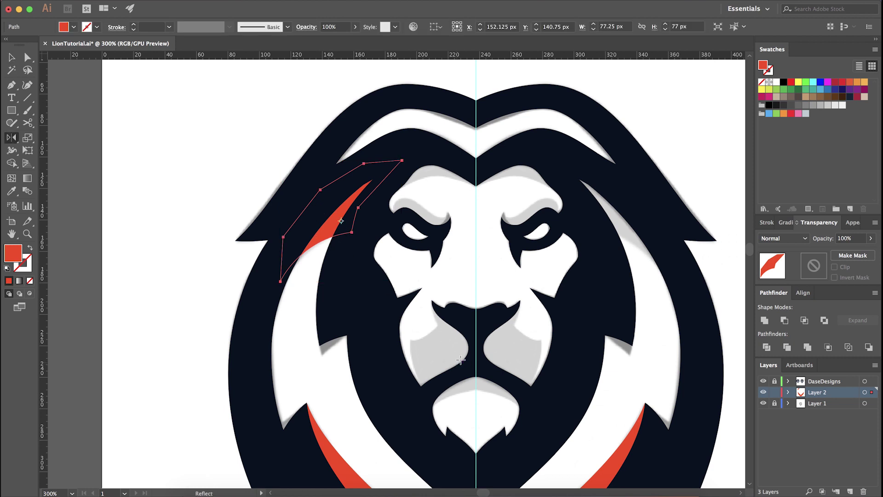
alt+click(475, 383)
click(402, 320)
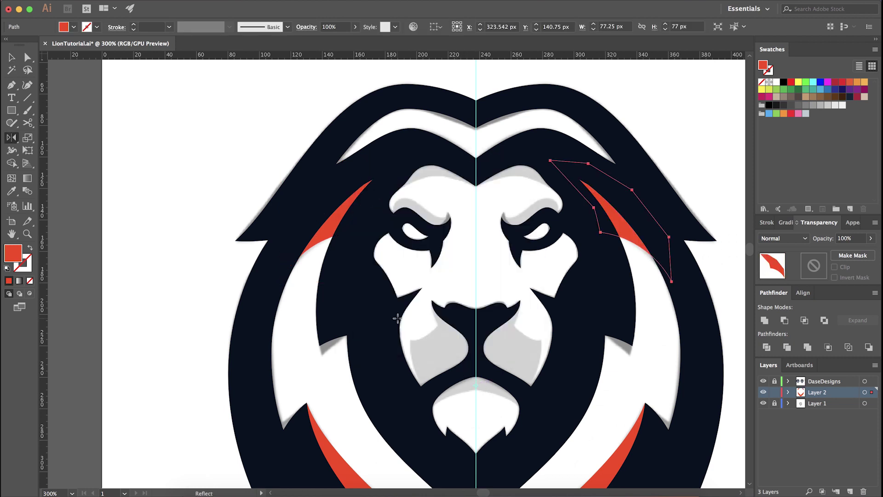
key(v)
click(469, 256)
- Start a red brow shadow above the left eye with the Pen tool, curving it from the outer corner up to the brow's crest
drag(503, 276, 483, 252)
scroll(488, 263, down, 1)
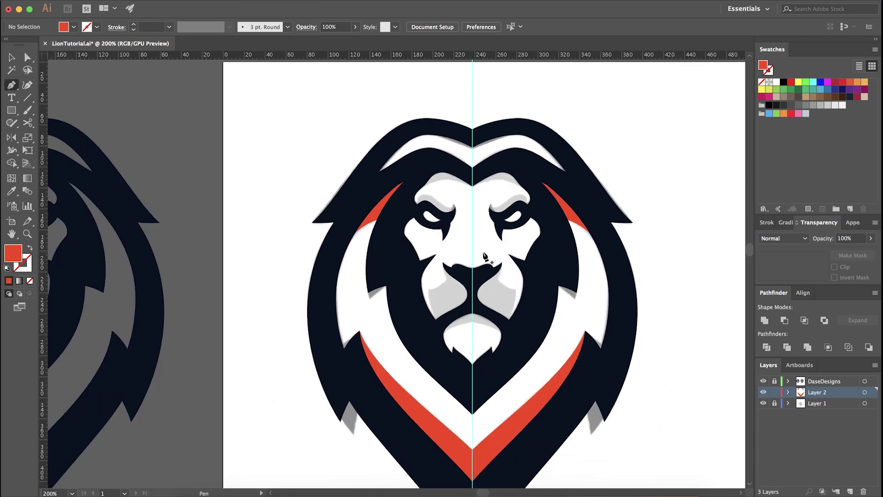
scroll(431, 173, up, 6)
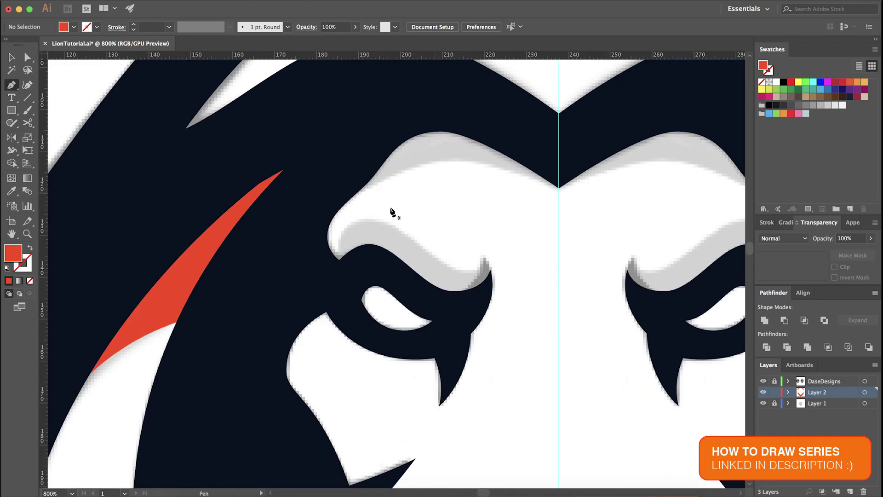
click(337, 292)
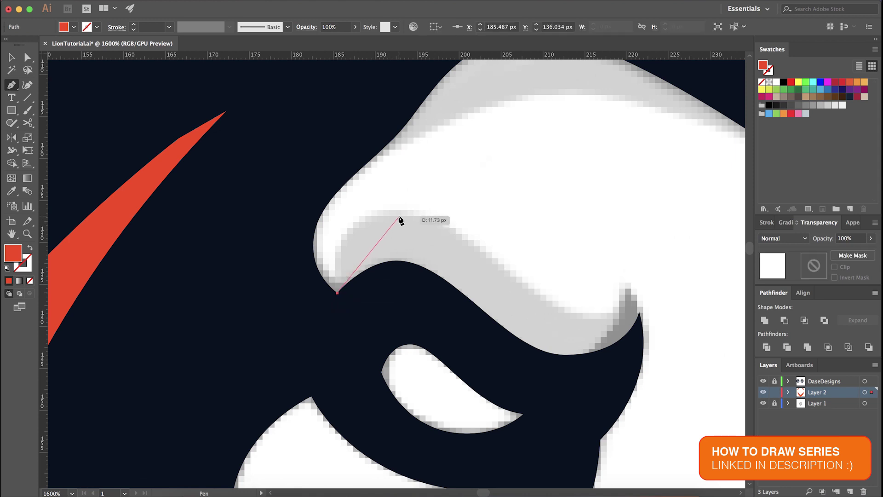
drag(399, 212, 464, 215)
key(super+z)
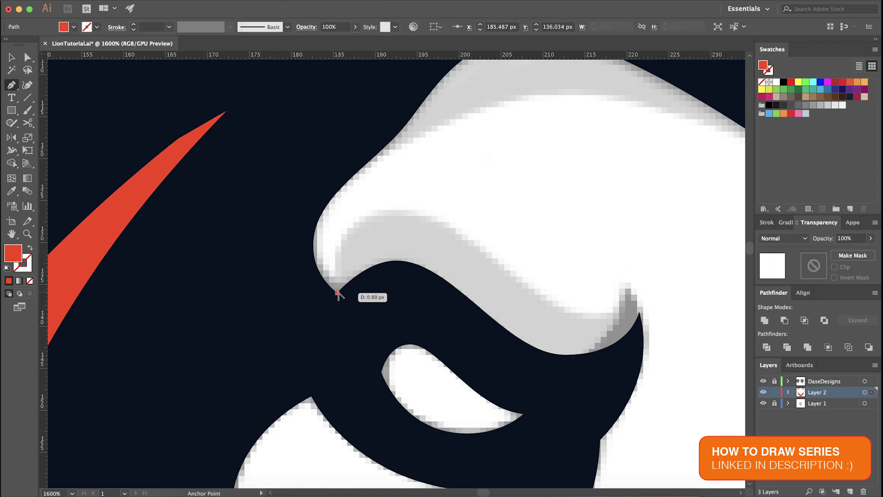
drag(400, 212, 447, 211)
scroll(341, 278, up, 2)
drag(290, 247, 302, 232)
drag(362, 148, 366, 150)
drag(582, 155, 620, 158)
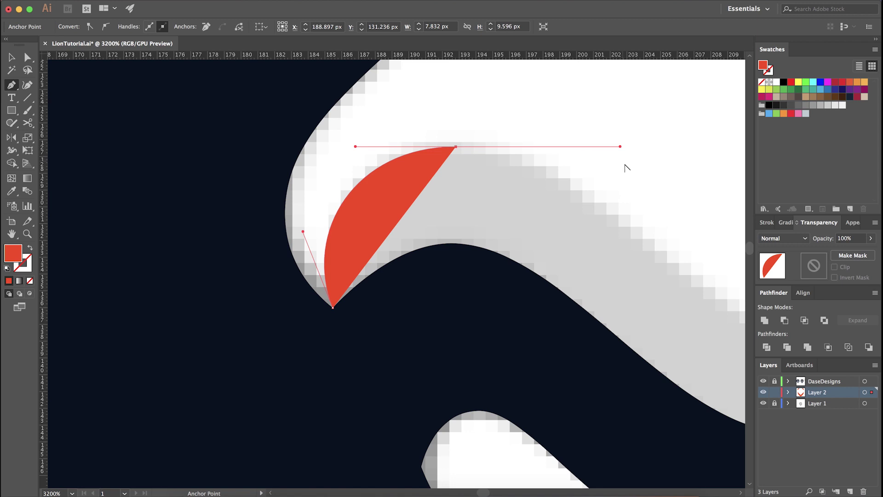
- Extend the brow shadow's curved upper edge to the inner tip of the dark eyebrow and make that anchor a corner
scroll(625, 165, down, 2)
drag(620, 207, 335, 136)
scroll(499, 178, up, 1)
drag(501, 192, 658, 137)
drag(351, 111, 421, 202)
drag(331, 137, 341, 137)
click(569, 288)
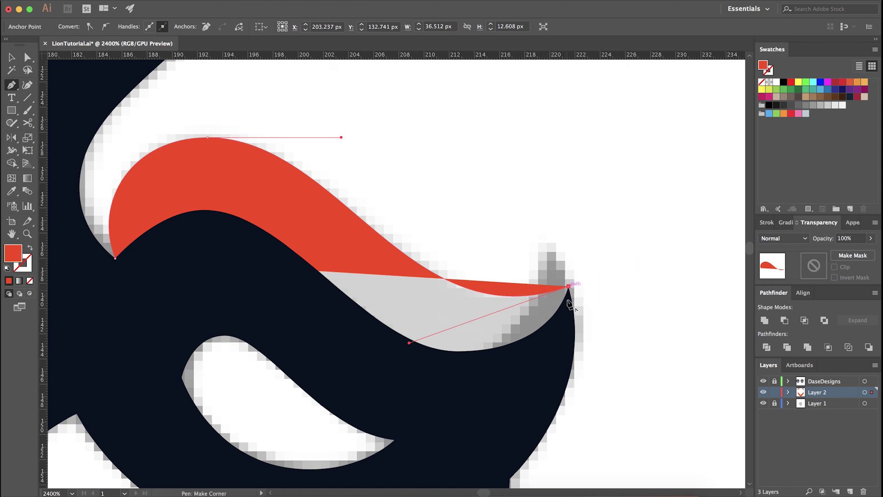
- Take the brow shadow's path back behind the dark eyebrow, close it at its starting anchor and deselect it
scroll(506, 321, down, 3)
drag(450, 353, 339, 332)
click(256, 230)
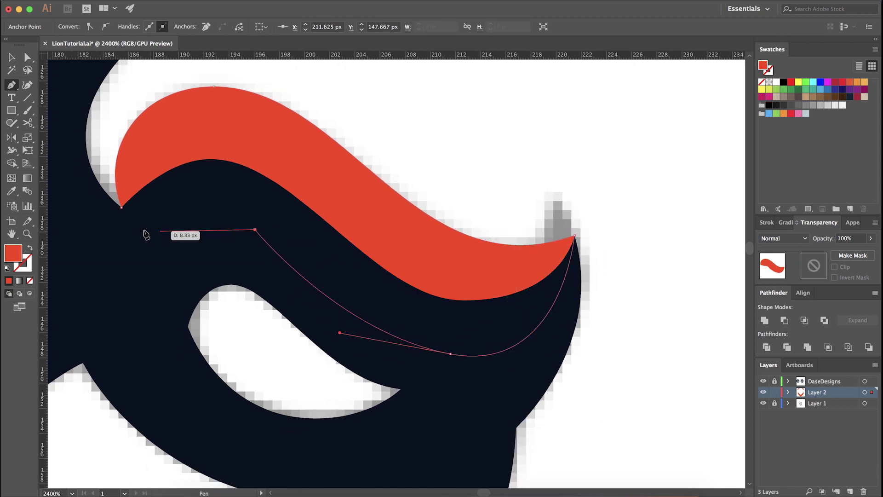
click(121, 207)
scroll(405, 276, down, 3)
ctrl+click(430, 233)
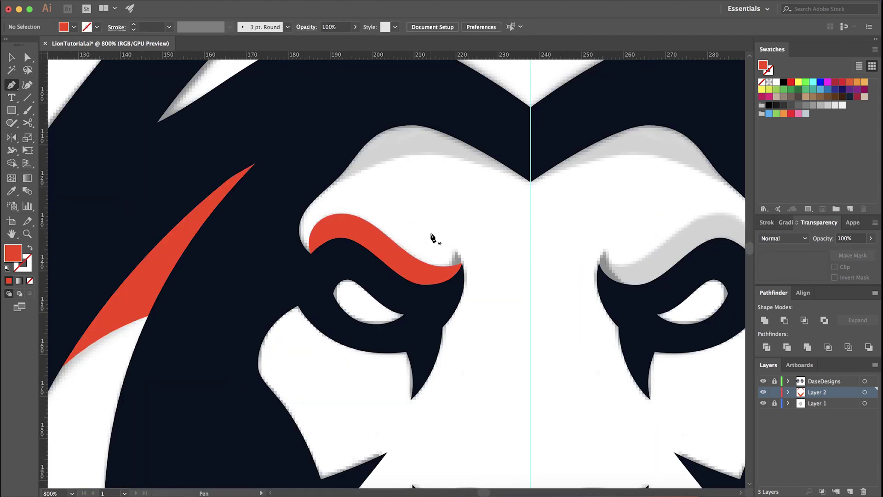
- Start a red muzzle shadow at the nose's upper left tip with the Pen tool, curving its upper edge across to the left cheek
click(413, 270)
scroll(510, 296, down, 2)
drag(511, 336, 483, 219)
click(497, 276)
key(o)
scroll(456, 334, up, 2)
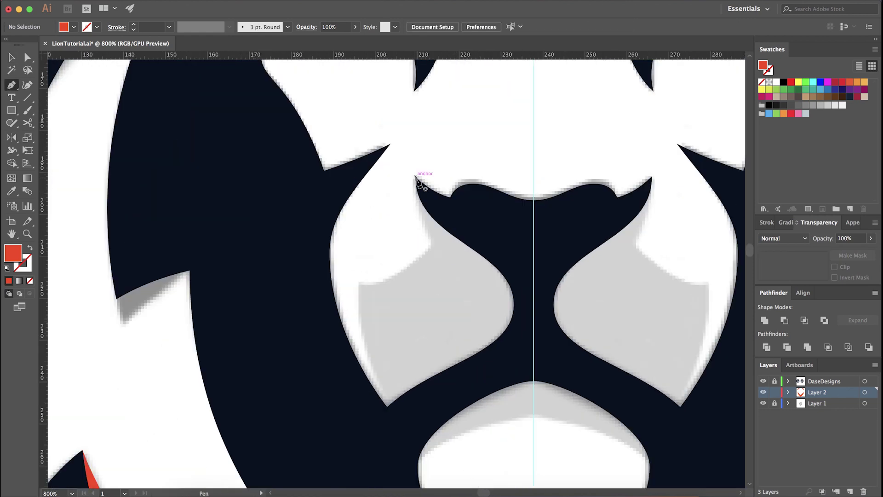
scroll(415, 176, up, 2)
click(420, 181)
scroll(433, 272, down, 2)
drag(456, 258, 514, 325)
drag(380, 333, 415, 299)
drag(292, 253, 295, 201)
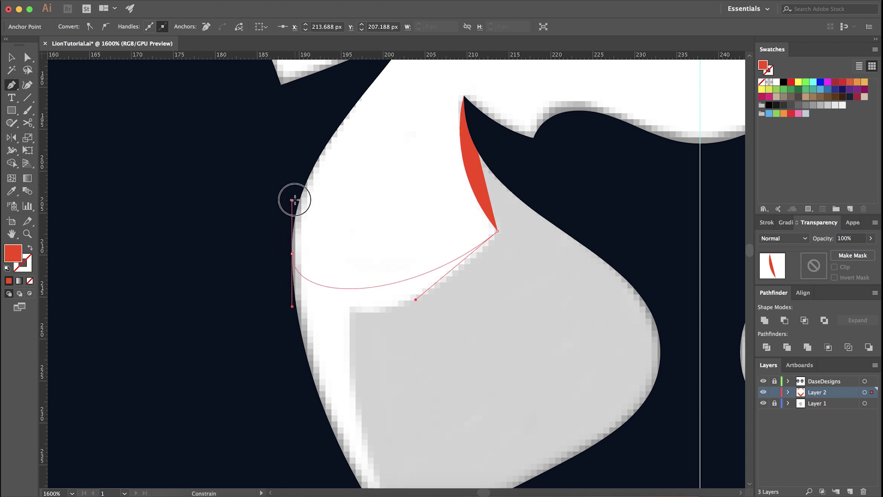
- Take the muzzle shadow's path down behind the dark cheek and under the muzzle toward the center guide
click(229, 242)
scroll(244, 298, down, 5)
click(242, 211)
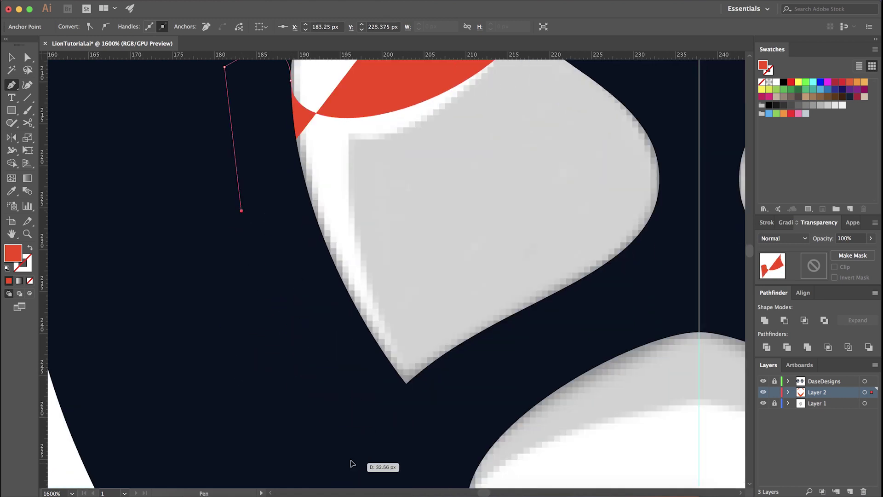
click(346, 463)
click(561, 350)
scroll(680, 250, right, 5)
scroll(681, 250, up, 3)
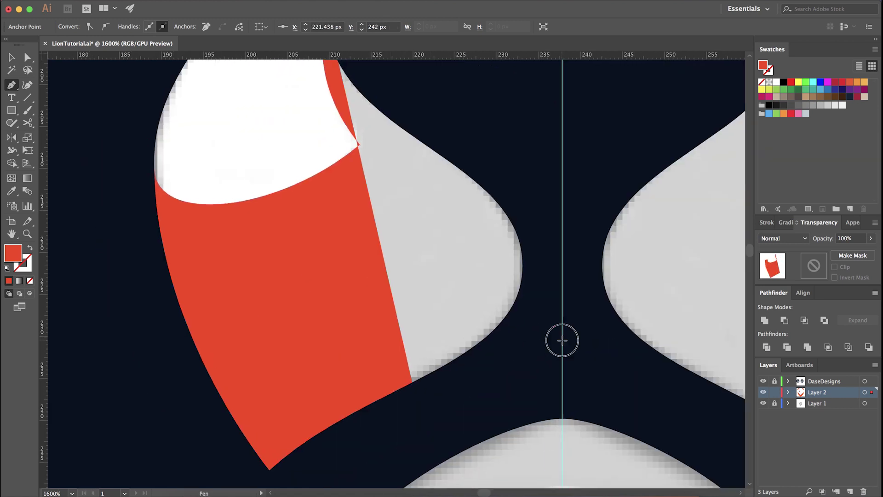
- Carry the muzzle shadow's path up behind the dark nose, close it at the nose tip and deselect it
scroll(526, 390, up, 6)
scroll(526, 390, right, 2)
click(525, 312)
drag(289, 176, 258, 89)
scroll(500, 237, down, 4)
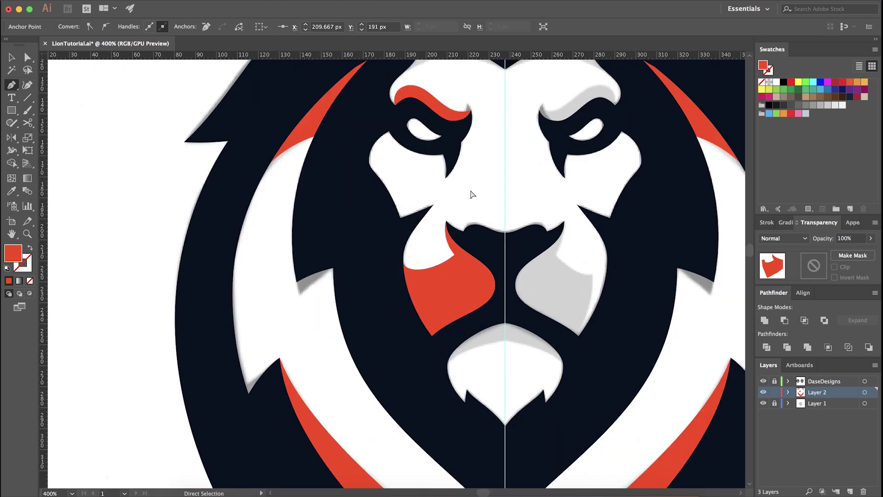
super+click(471, 194)
- Reflect a copy of the red muzzle shadow vertically across the center guide
key(v)
click(473, 277)
key(o)
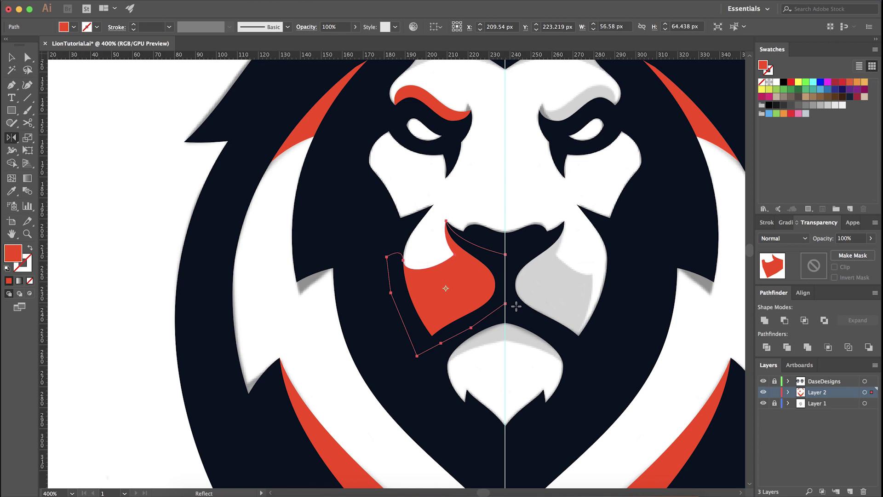
alt+click(506, 303)
click(406, 321)
key(v)
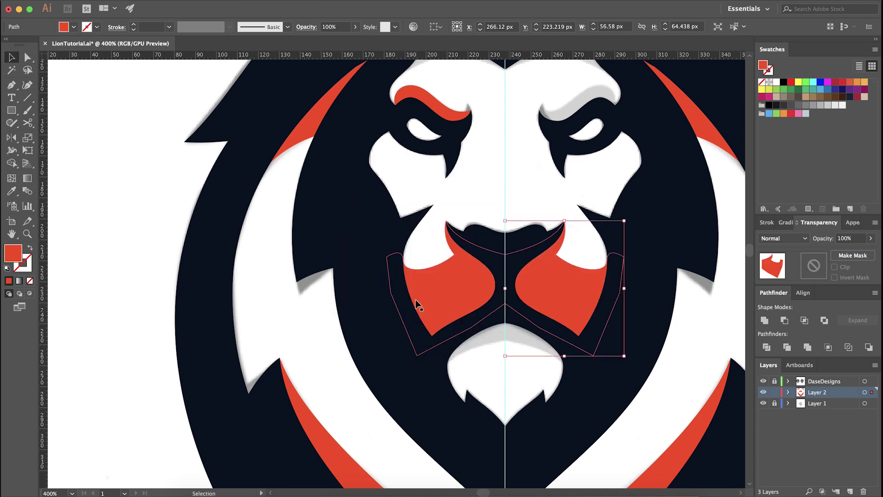
- Recolor both muzzle shadows with the lavender sampled from the palette circle beside the lion and deselect them
key(super+minus)
key(super+minus)
drag(566, 329, 537, 316)
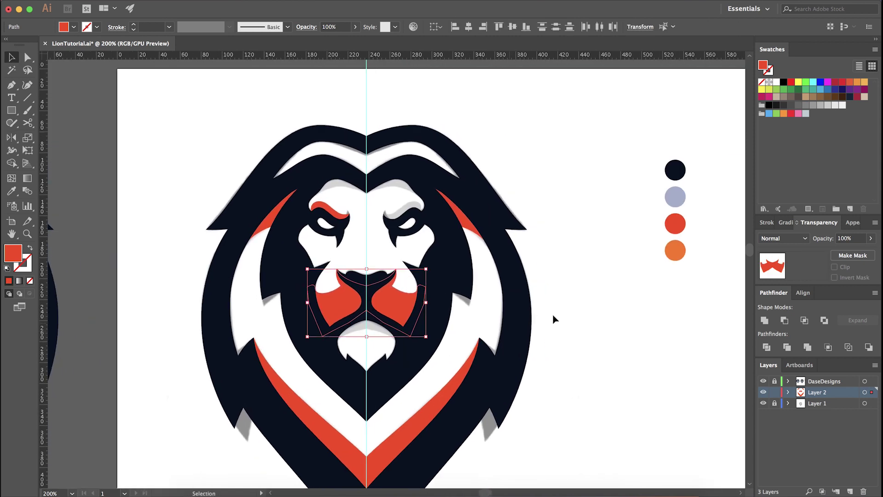
key(i)
click(674, 197)
key(v)
click(562, 372)
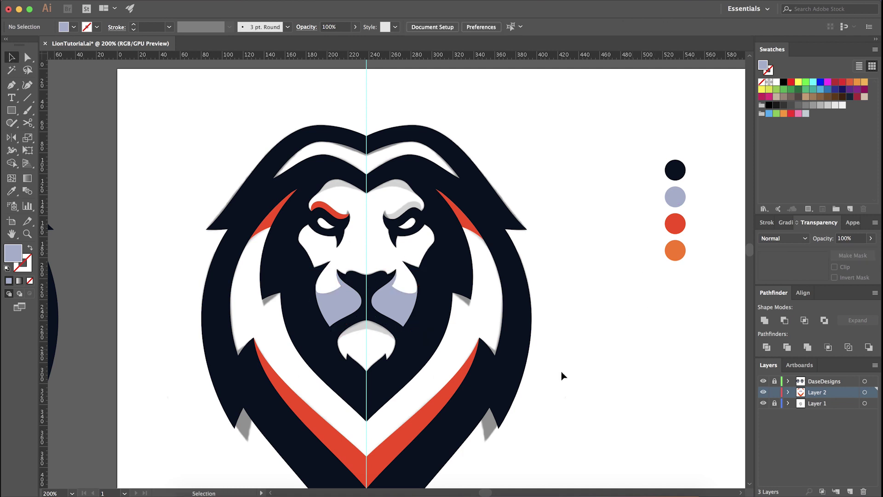
- Start a lavender chin shadow with the Pen tool, curving its lower edge from the chin's left side to the center guide
super+click(378, 353)
super+click(391, 337)
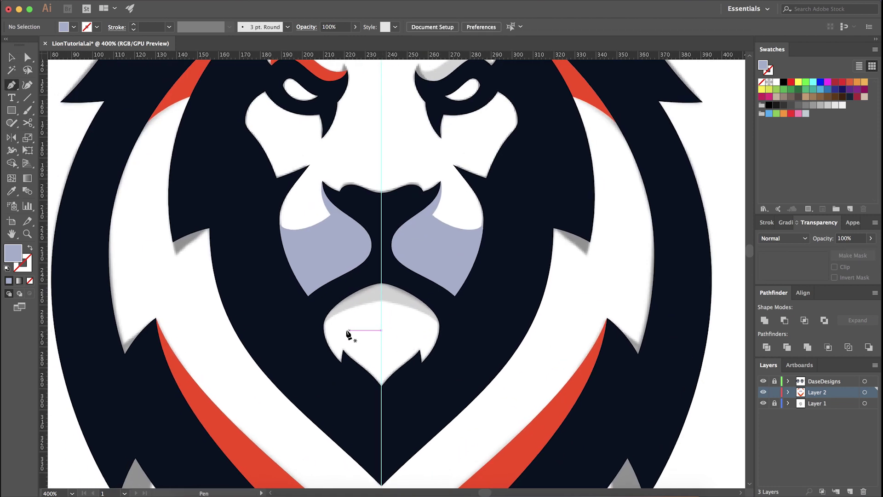
scroll(348, 333, up, 2)
drag(286, 323, 295, 268)
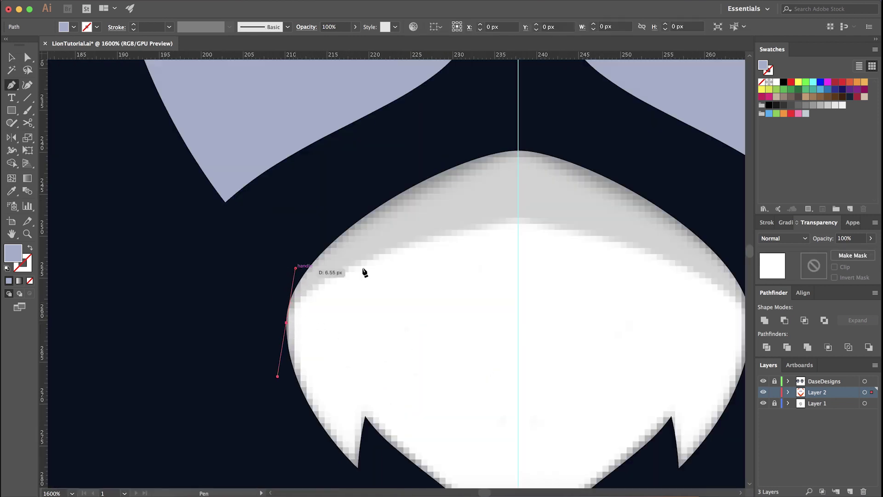
drag(518, 224, 578, 223)
- Take the chin shadow's path around behind the dark mouth line and close it at its starting anchor
click(518, 100)
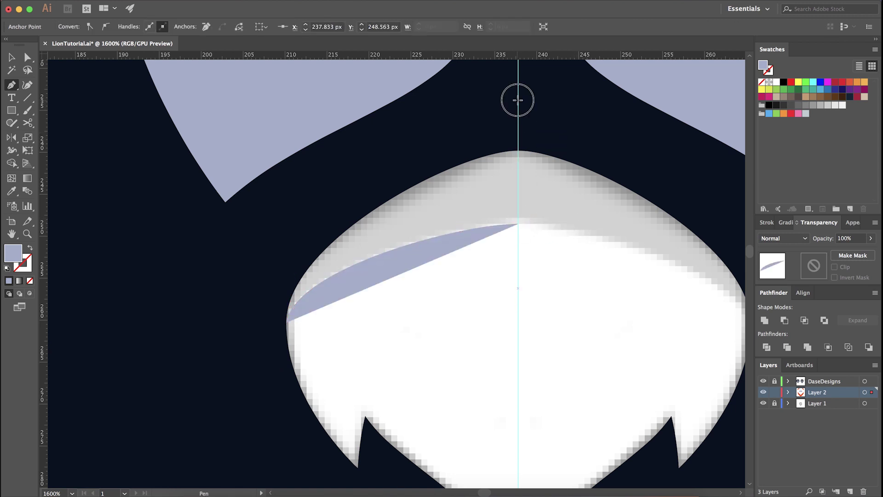
click(400, 152)
click(266, 253)
click(261, 319)
click(285, 323)
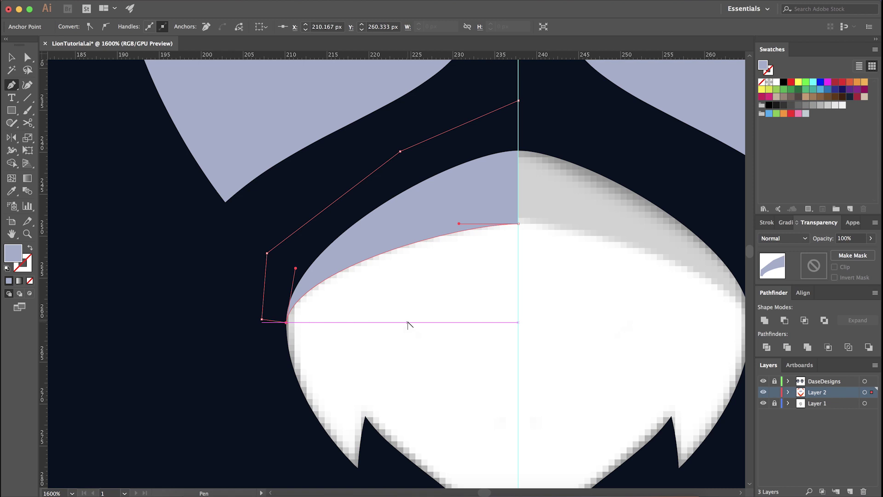
- Reflect a copy of the left chin shadow vertically across the center guide and deselect it
key(super+minus)
key(super+minus)
key(super+minus)
key(v)
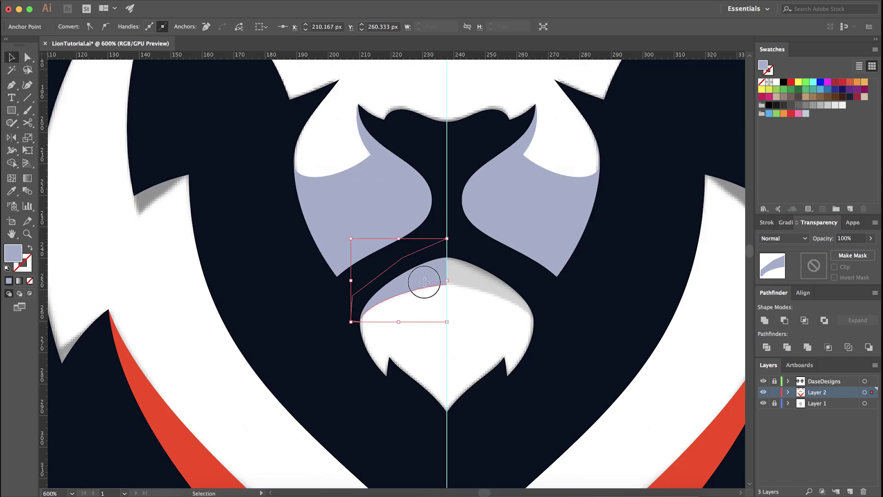
key(o)
alt+click(447, 284)
click(388, 319)
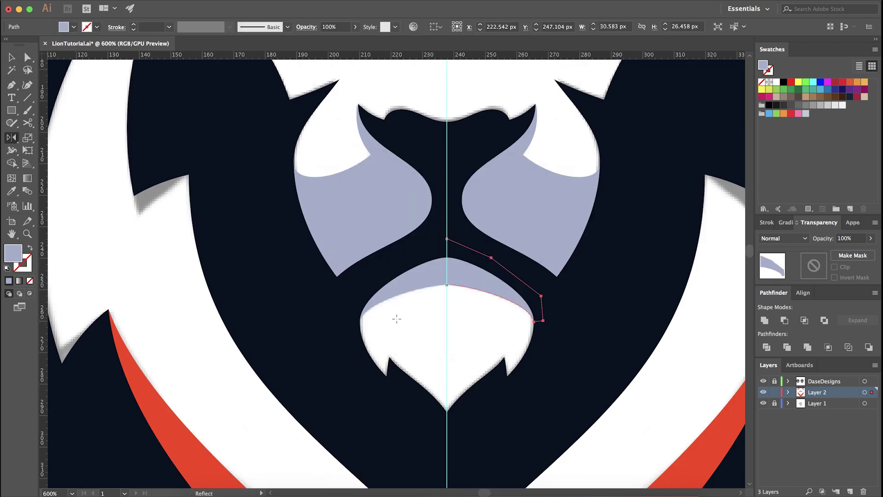
key(v)
click(425, 341)
- Reflect a copy of the red left brow shadow vertically across the center guide and deselect it
scroll(438, 338, down, 3)
drag(545, 339, 545, 317)
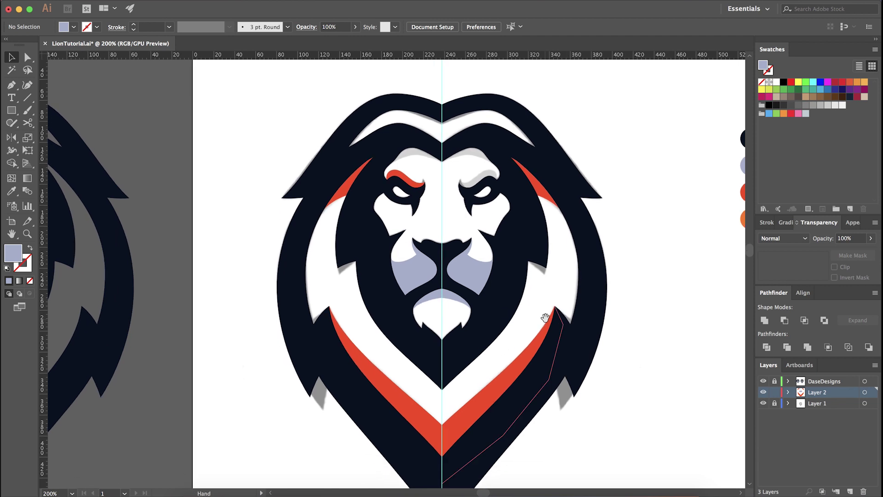
scroll(427, 177, up, 1)
click(407, 193)
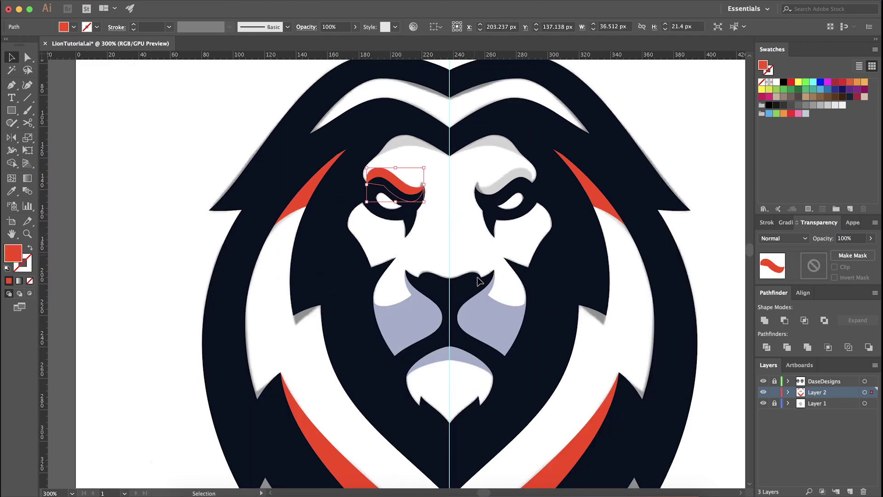
key(o)
alt+click(449, 331)
click(386, 317)
key(v)
click(428, 223)
- Recolor both brow shadows with the lavender sampled from the muzzle shadow and deselect them
scroll(435, 231, up, 1)
click(417, 198)
shift+click(502, 193)
key(i)
click(485, 327)
key(super+shift+a)
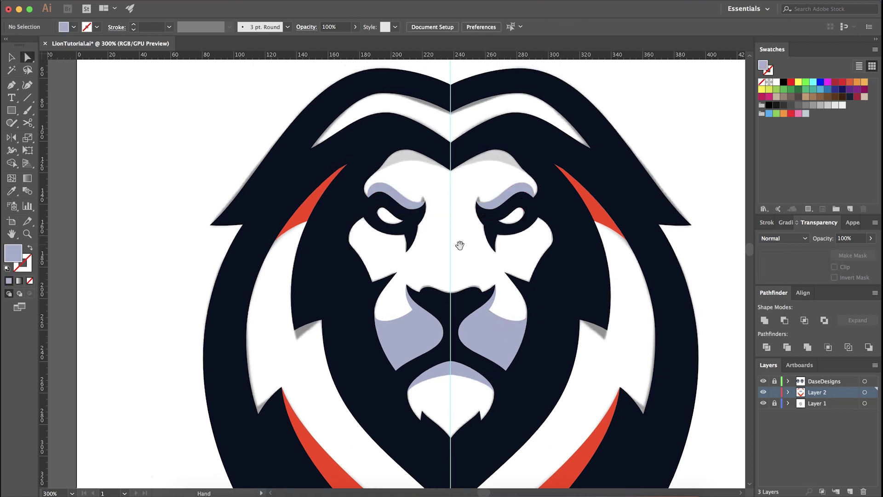
- Start a lavender forehead shadow at the center point with the Pen tool, curving its lower edge out to the left side of the brow
scroll(457, 241, up, 1)
key(p)
scroll(463, 251, down, 2)
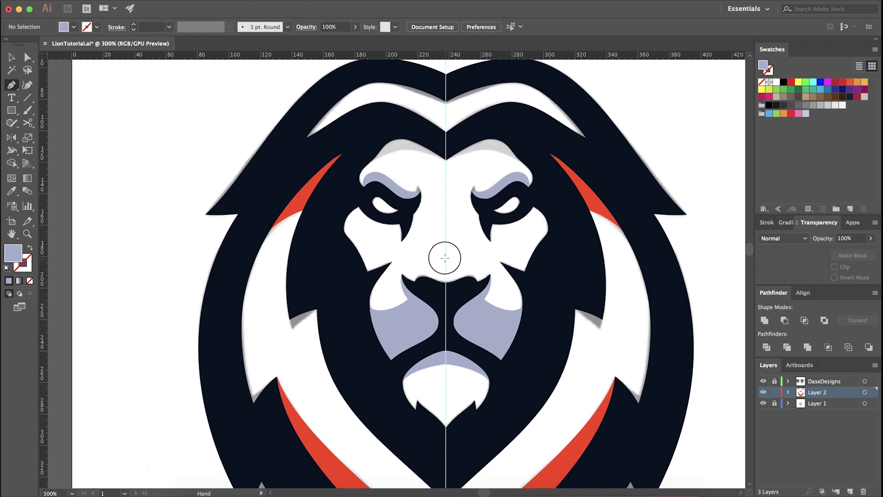
scroll(454, 303, down, 1)
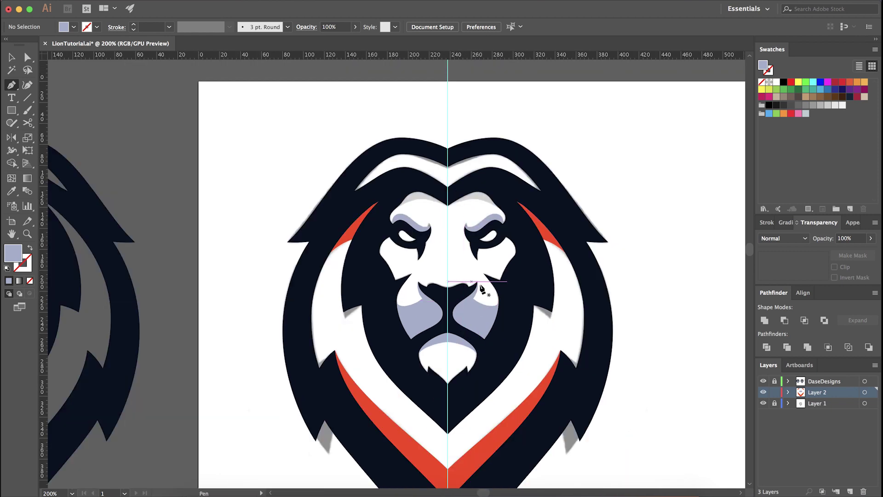
drag(447, 247, 452, 252)
drag(555, 269, 502, 274)
scroll(359, 202, up, 5)
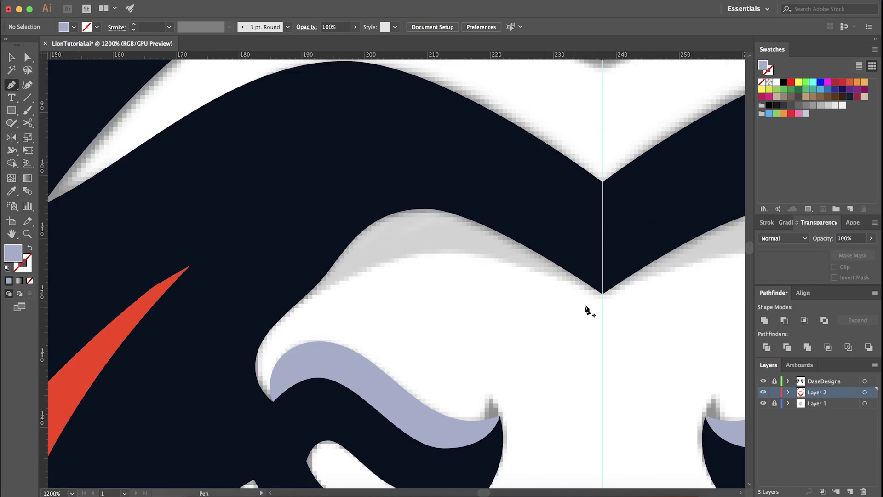
click(603, 294)
drag(442, 250, 369, 250)
drag(260, 347, 258, 224)
- Take the forehead shadow's path back behind the dark mane and close it at its starting anchor on the center guide
click(257, 224)
click(372, 160)
click(500, 185)
click(603, 294)
- Reflect a copy of the left forehead shadow vertically across the center guide and deselect it
key(a)
click(462, 237)
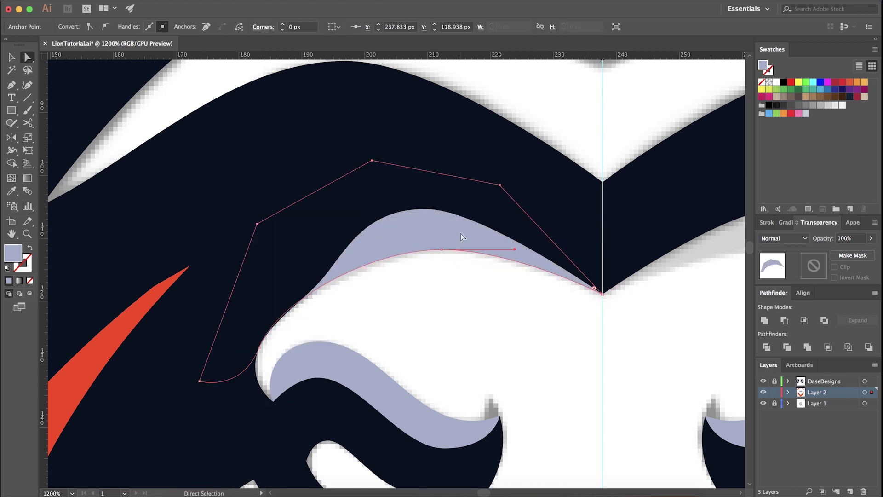
key(o)
alt+click(601, 294)
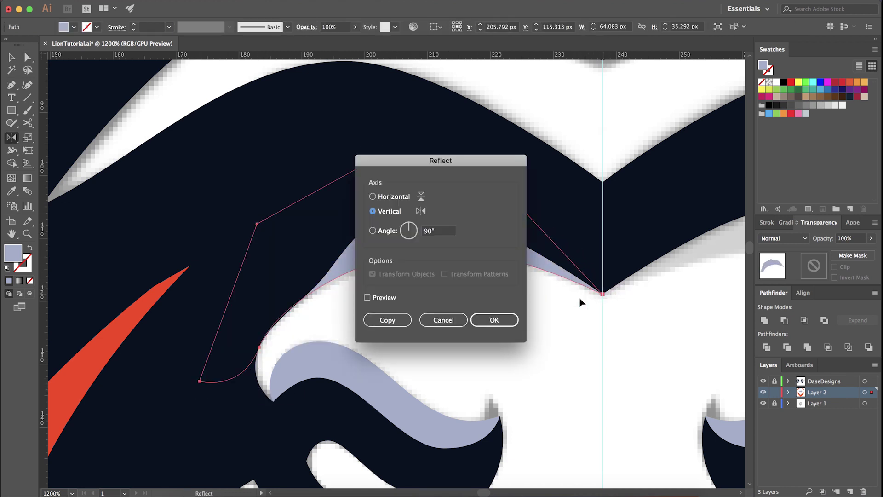
click(384, 322)
key(v)
click(459, 312)
- Add a mirrored pair of lavender shadows along the nose bridge, running from the inner eye corners down to the cheeks
scroll(466, 311, down, 4)
drag(487, 325, 482, 206)
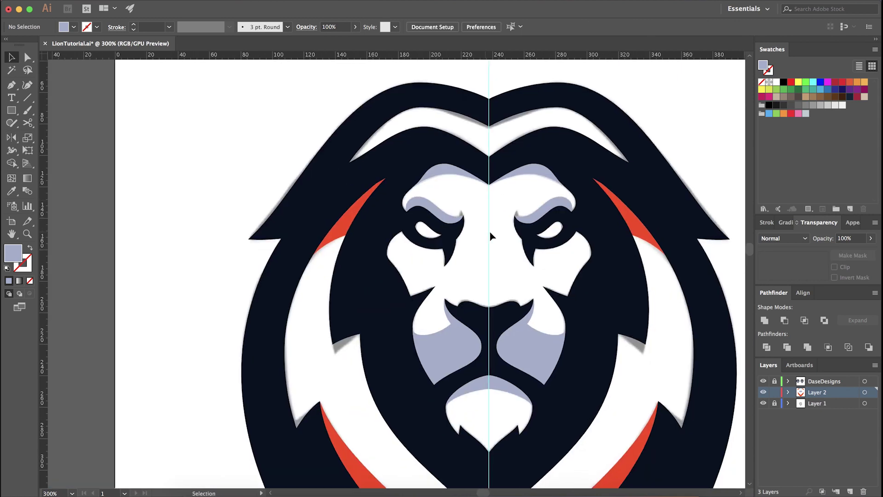
scroll(490, 233, down, 1)
drag(498, 250, 479, 208)
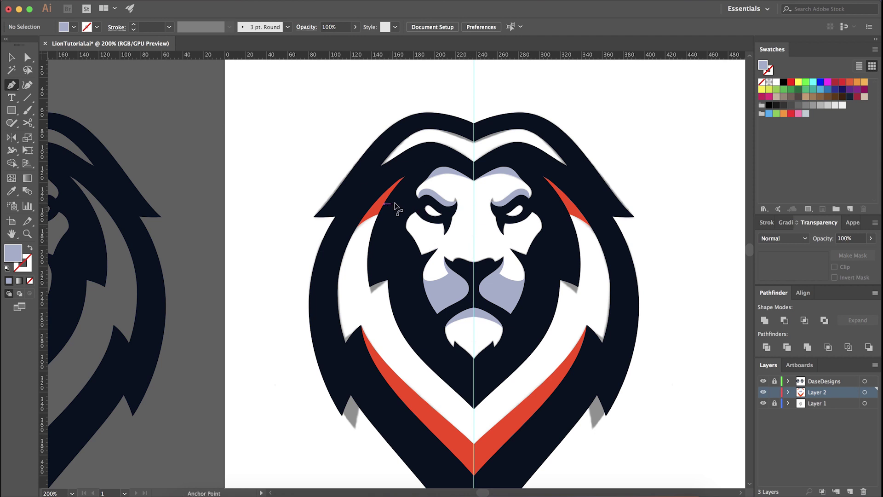
scroll(395, 206, up, 1)
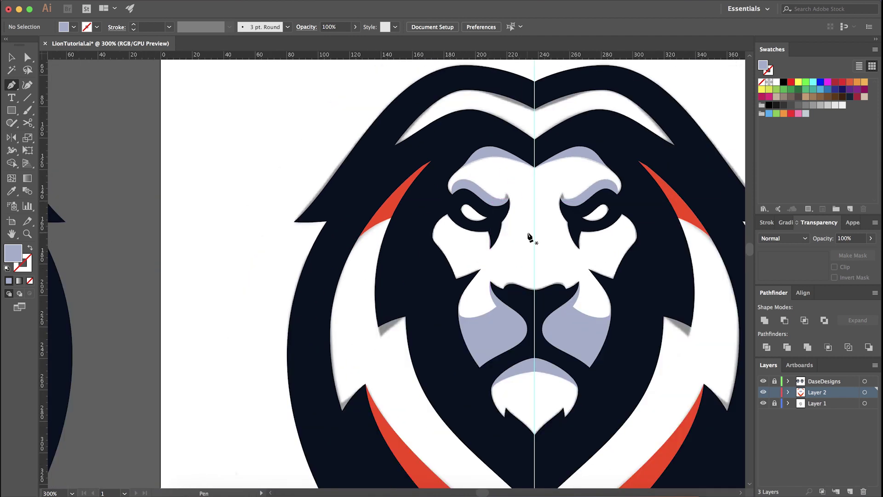
key(ctrl+a)
key(v)
click(524, 237)
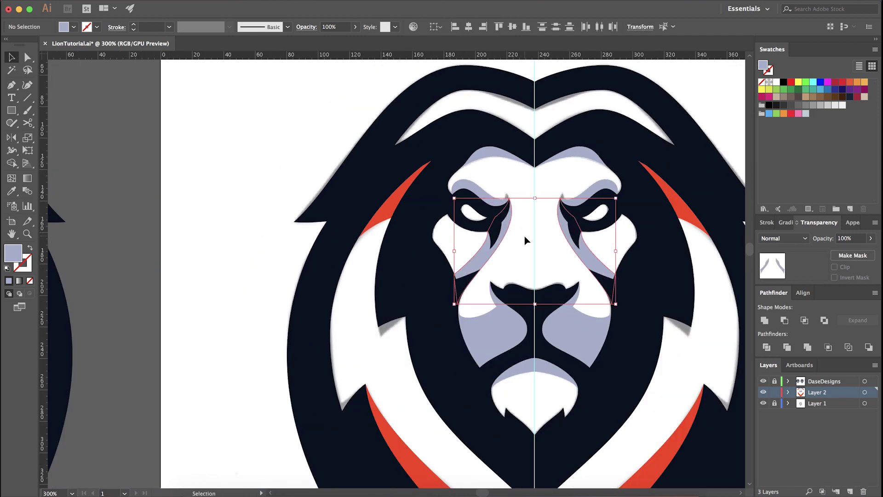
- Hide the sketch reference layer, Layer 1, so only the vector shapes remain on the artboard
drag(529, 237, 521, 244)
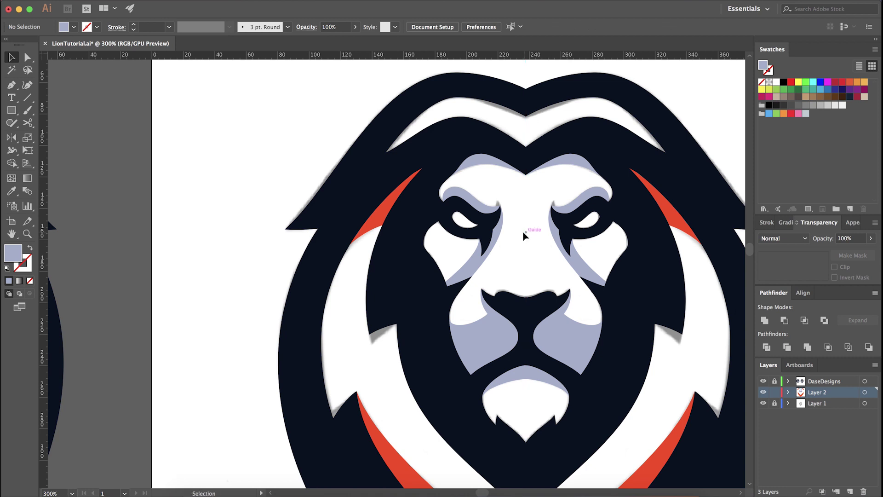
scroll(524, 232, up, 1)
scroll(558, 276, up, 1)
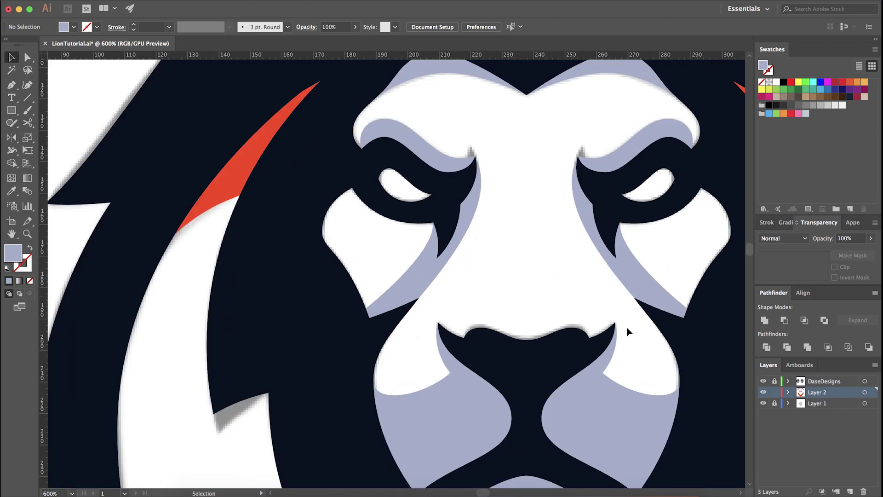
click(763, 403)
drag(542, 276, 543, 280)
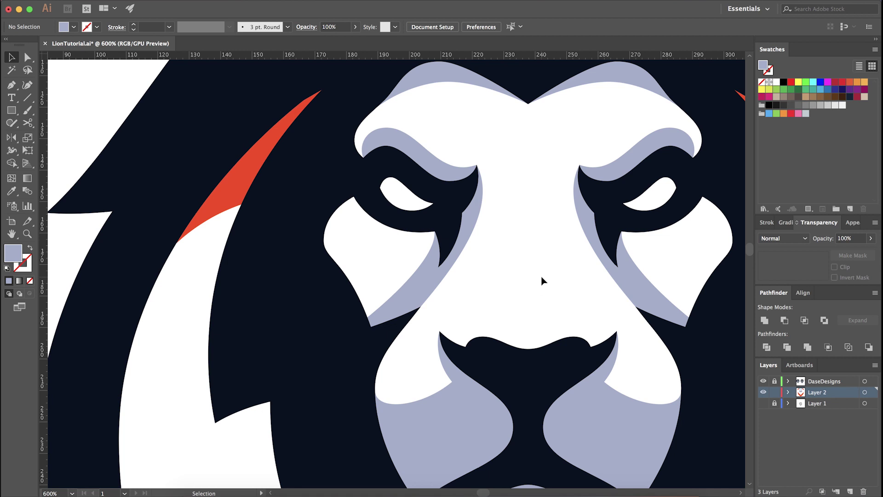
- Draw a closed lavender shadow, about 36 by 41 px, along the left cheek's outer edge below the eye, its inner edge curved
scroll(330, 253, up, 1)
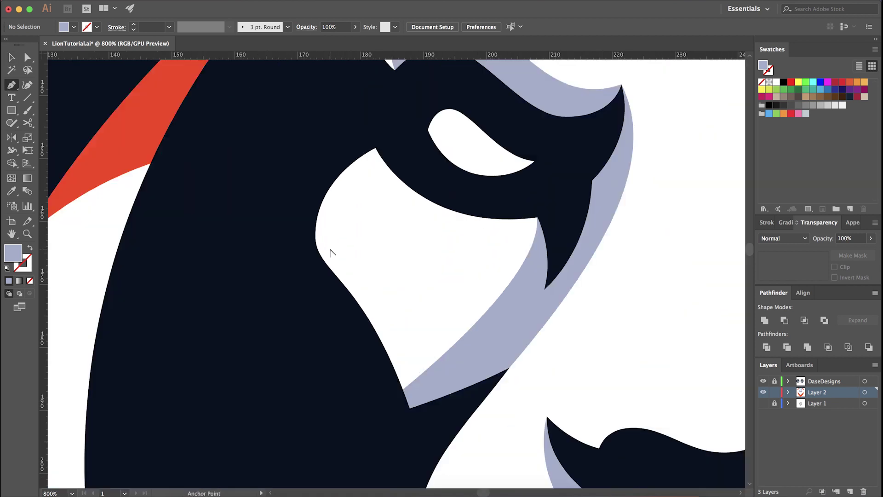
click(321, 206)
scroll(445, 305, down, 1)
drag(480, 355, 535, 472)
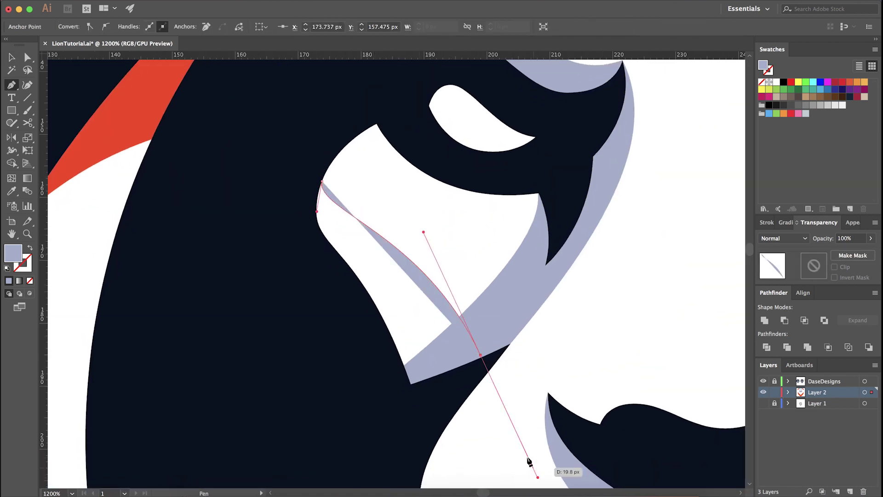
click(480, 355)
click(381, 436)
click(312, 356)
click(257, 202)
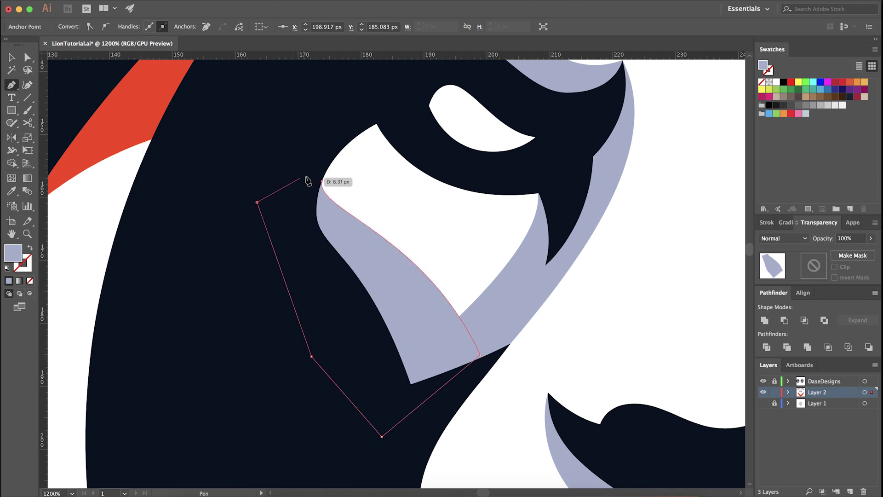
click(321, 183)
- Nudge the left cheek shadow's starting anchor onto the edge of the dark mane and deselect the path
scroll(323, 184, up, 3)
key(a)
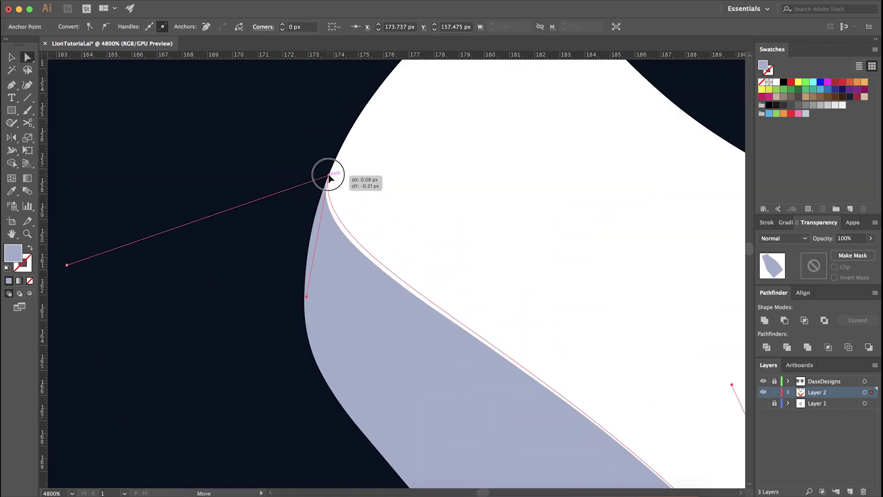
scroll(332, 186, down, 3)
drag(424, 235, 472, 267)
scroll(384, 232, up, 2)
scroll(297, 172, down, 6)
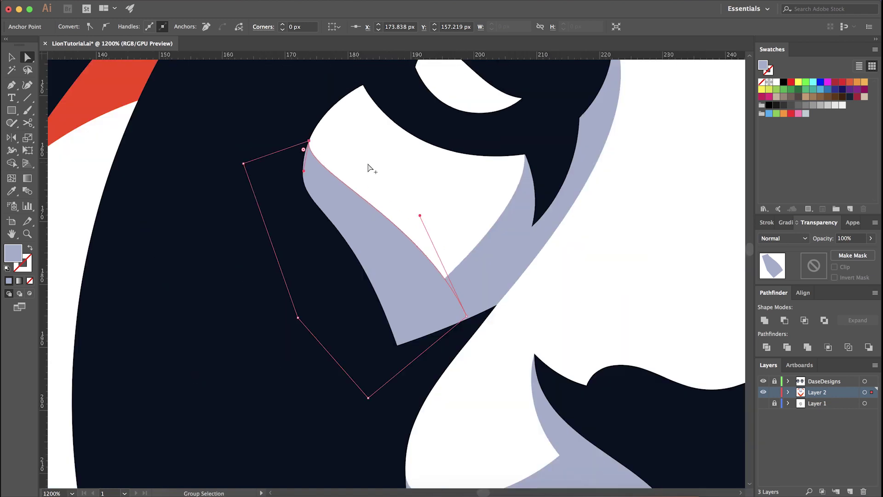
key(super+shift+a)
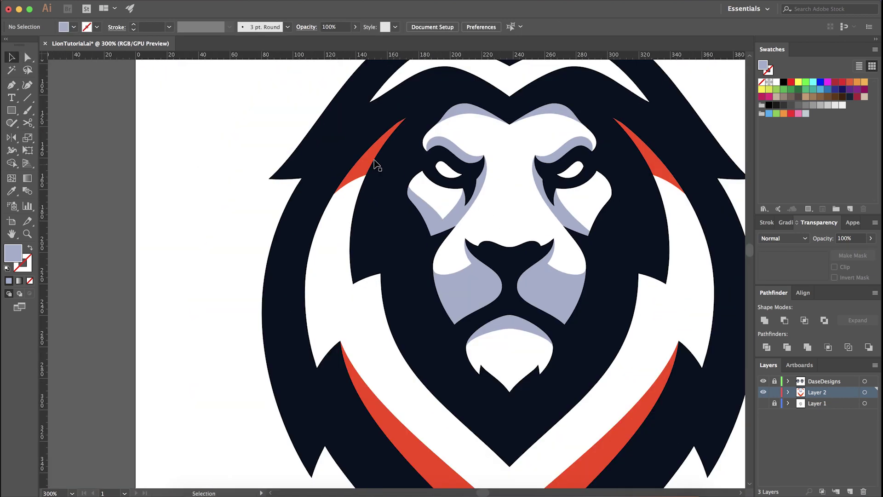
- Reflect a copy of the left outer cheek shadow vertically across the face's center line and deselect it
click(365, 162)
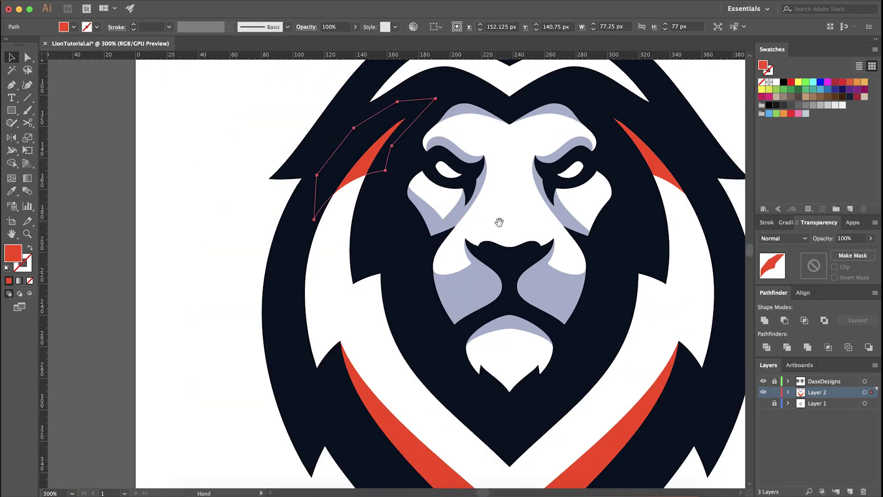
scroll(448, 206, down, 1)
scroll(447, 206, right, 1)
click(425, 217)
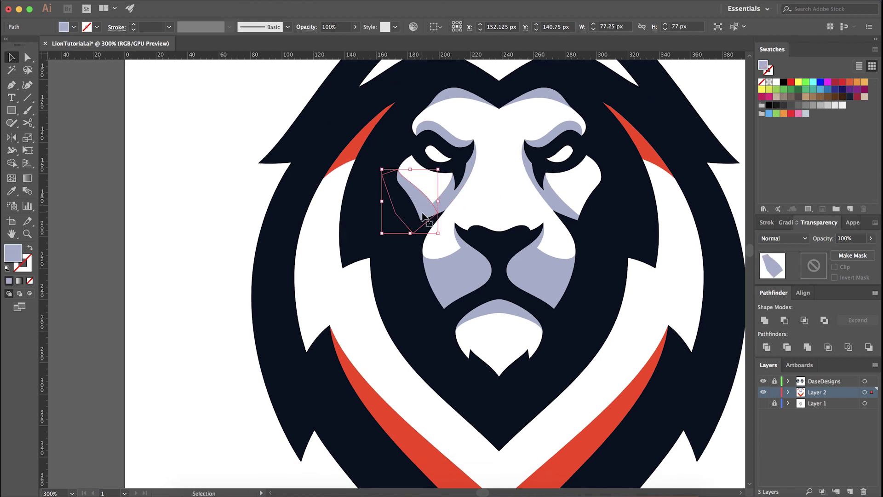
key(o)
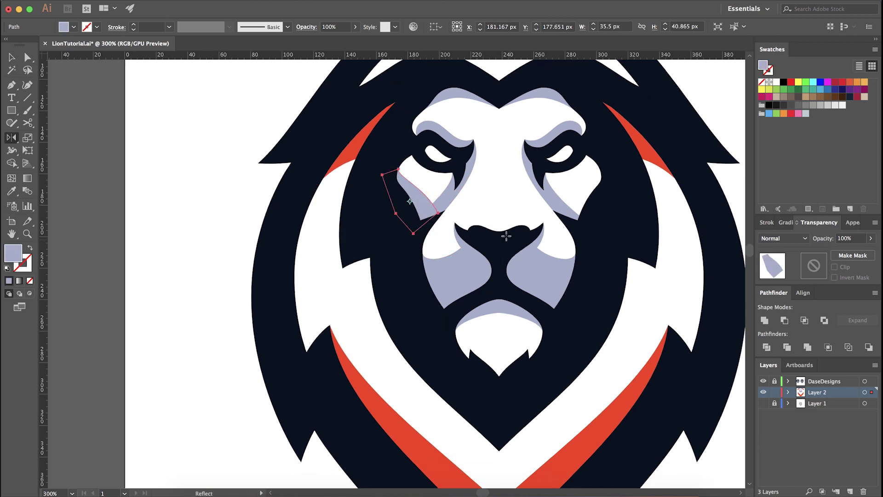
alt+click(499, 290)
click(396, 318)
key(v)
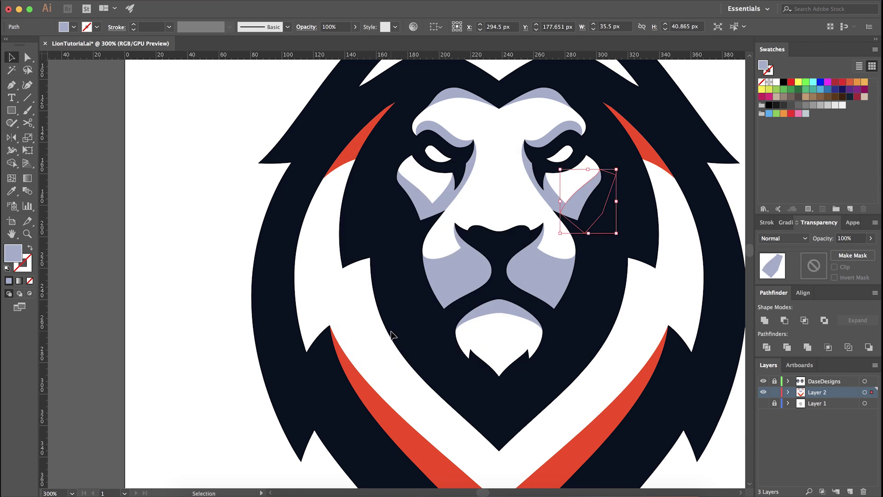
click(394, 334)
- Start an orange left mane fill with the Pen tool, running from beside the forehead down behind the inner dark mane to the center guide
scroll(394, 331, down, 2)
drag(394, 331, 401, 321)
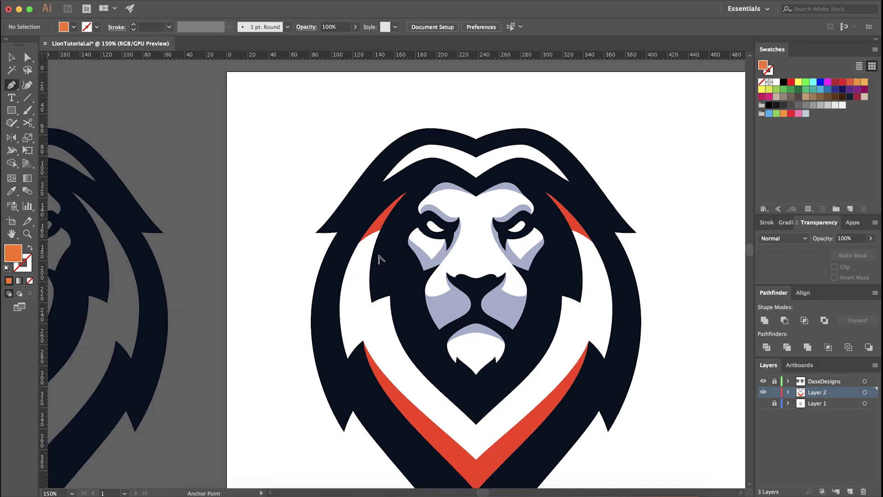
scroll(399, 250, up, 2)
click(444, 147)
click(402, 246)
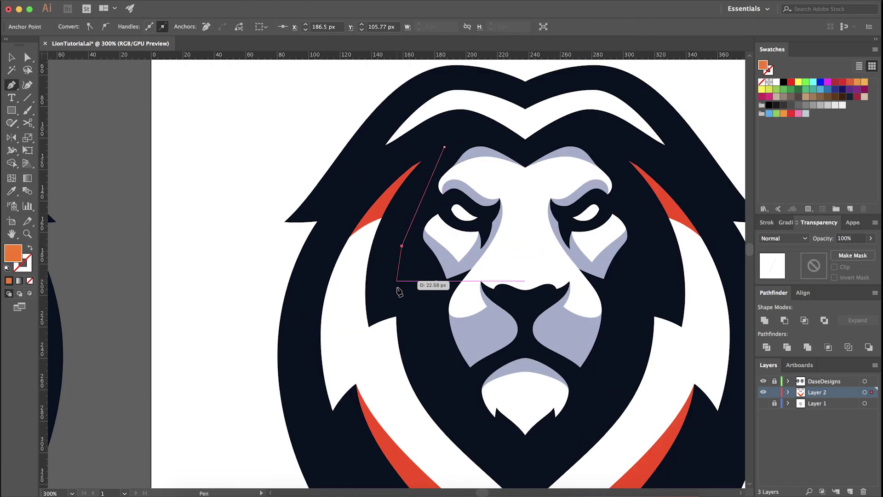
scroll(427, 324, down, 5)
click(436, 366)
click(471, 424)
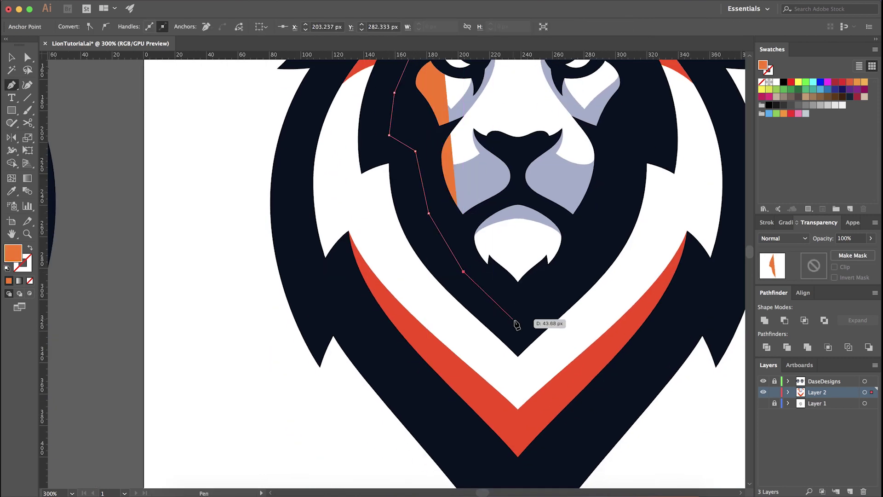
key(super+;)
click(517, 319)
drag(517, 339, 517, 210)
click(517, 382)
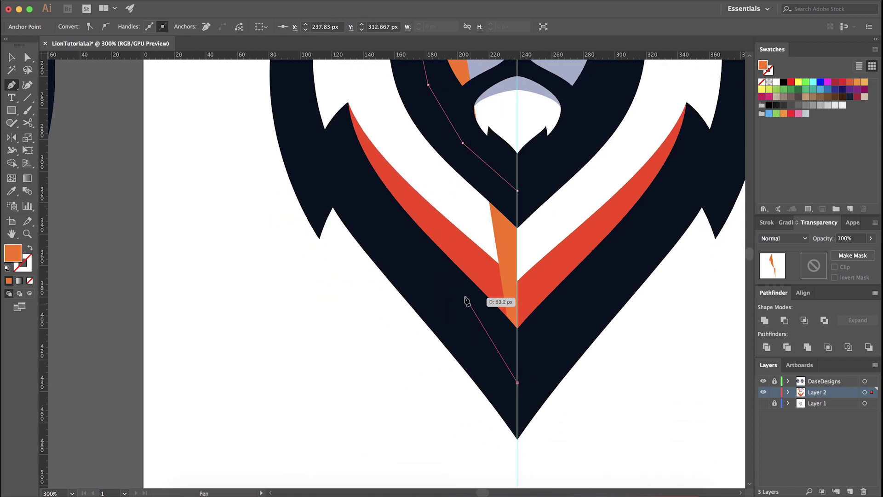
- Take the orange mane path back up behind the left outer dark mane and close it at its starting anchor beside the forehead
click(464, 297)
click(389, 226)
click(339, 145)
drag(340, 146, 408, 262)
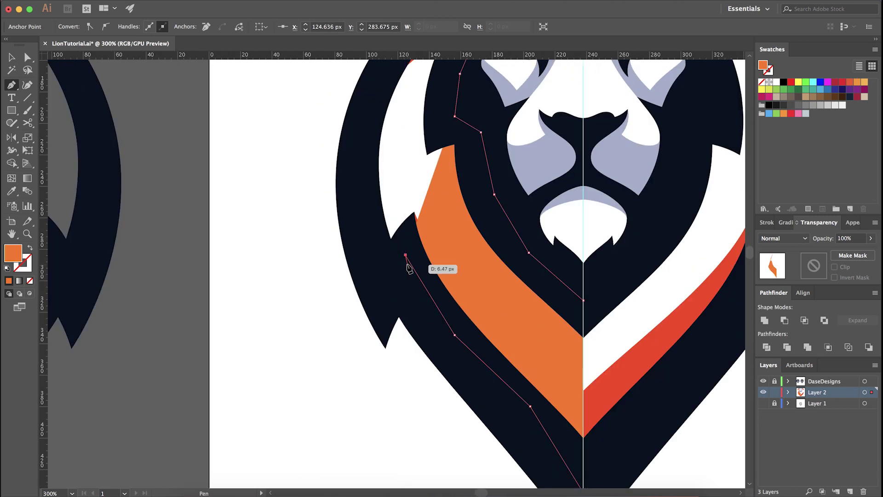
scroll(409, 264, up, 3)
click(372, 318)
click(321, 225)
drag(295, 93, 314, 396)
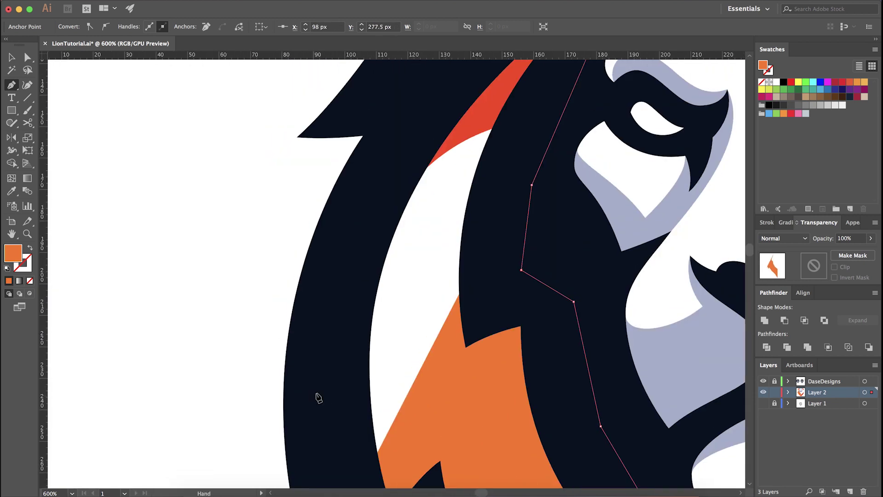
click(332, 347)
click(359, 213)
drag(398, 123, 375, 284)
click(413, 236)
click(492, 167)
click(584, 126)
click(596, 148)
- Send the orange left mane shape to the back, behind the red shadows, and deselect it
scroll(452, 167, down, 4)
key(a)
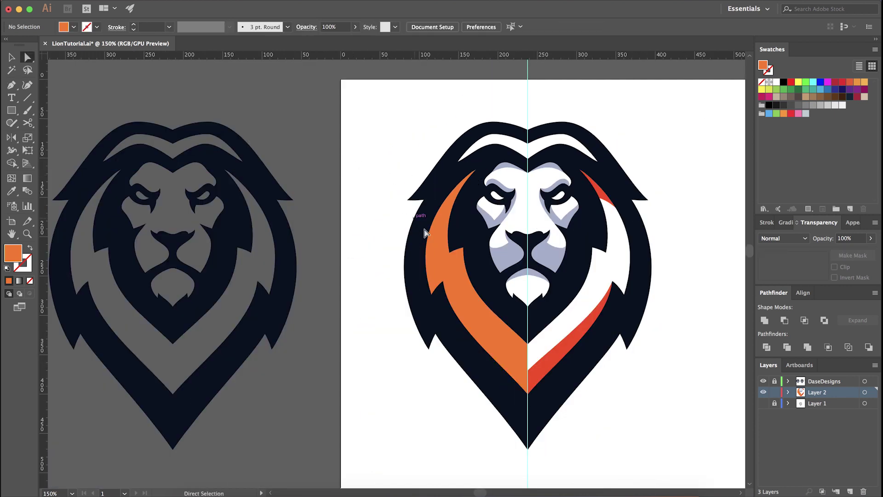
key(super+shift+[)
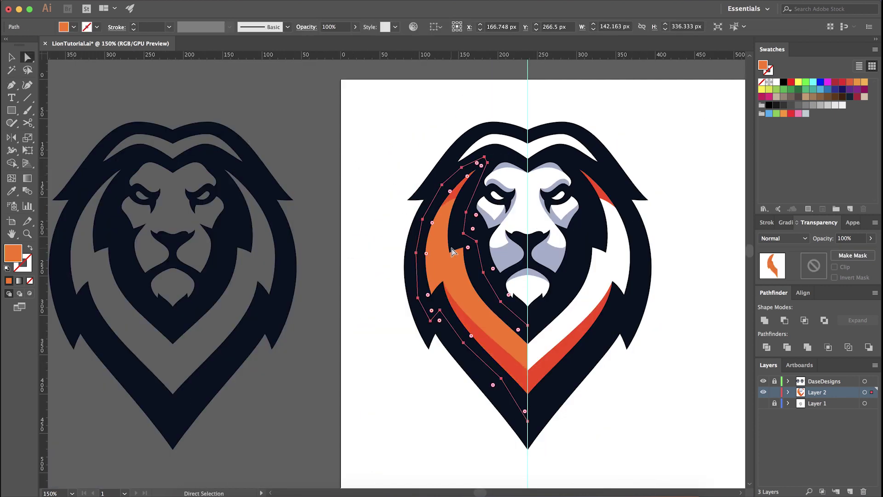
click(356, 240)
- Reflect a copy of the orange left mane shape vertically across the center guide and deselect it
scroll(507, 326, up, 1)
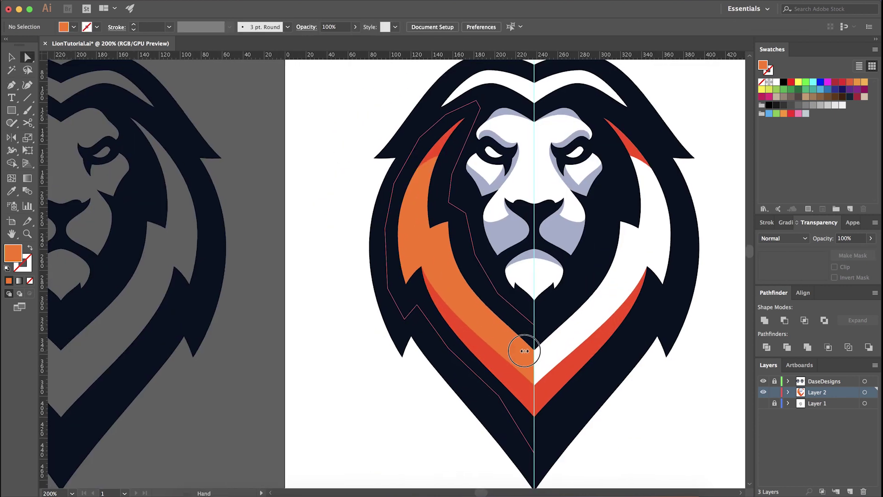
drag(529, 353, 501, 332)
click(501, 332)
key(o)
alt+click(508, 304)
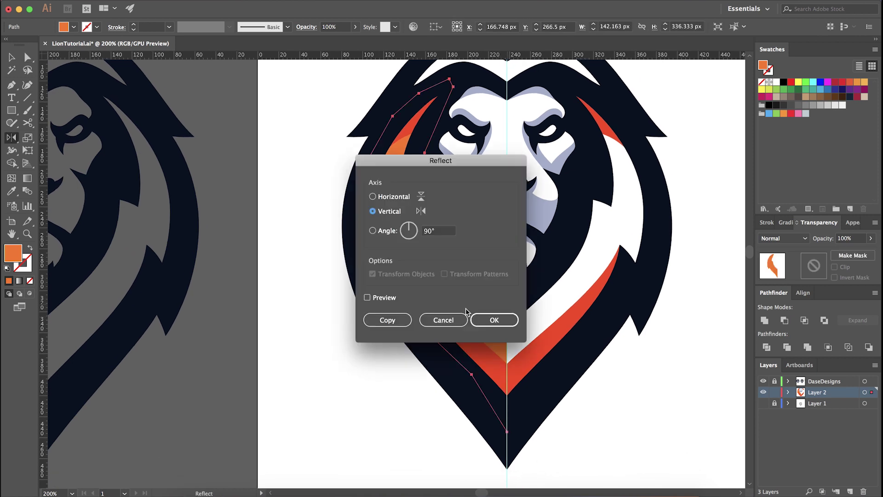
click(389, 320)
key(v)
click(356, 379)
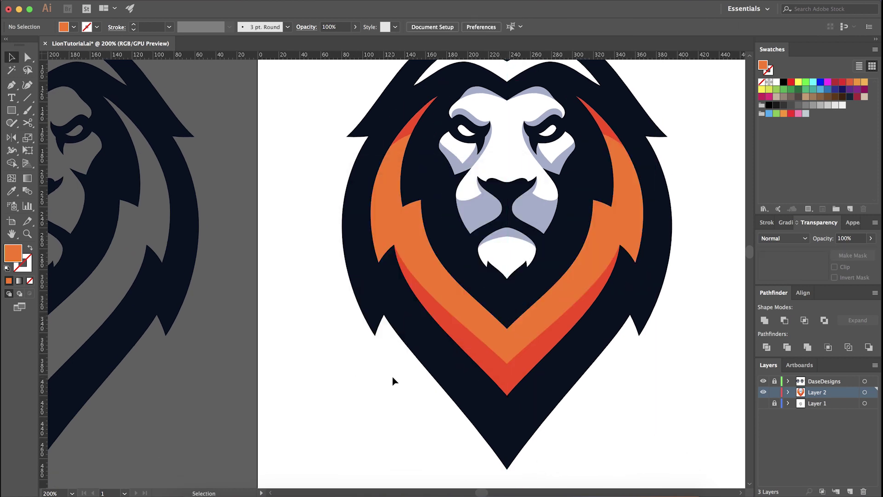
- Start a face base shape from the forehead's center, routing it behind the dark areas down the face's right side and around the chin
drag(369, 306, 349, 354)
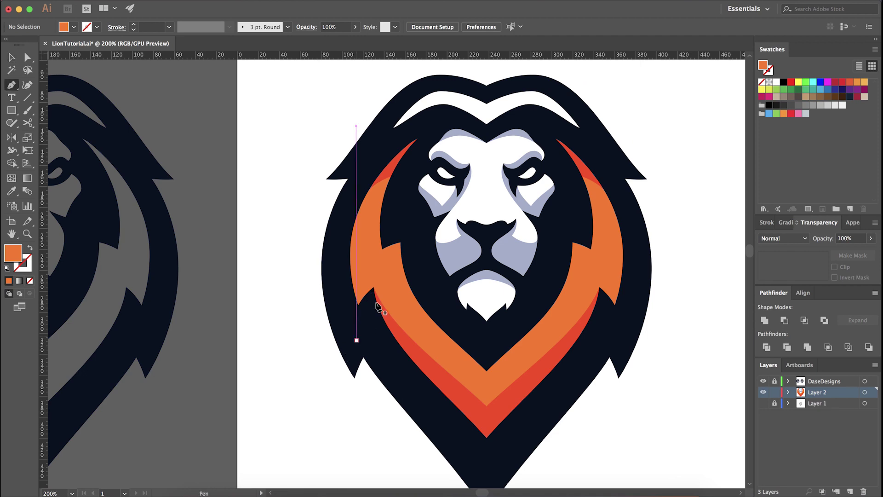
scroll(509, 124, up, 3)
click(466, 151)
click(532, 107)
click(610, 112)
click(640, 173)
drag(688, 269, 600, 108)
click(603, 151)
click(577, 290)
drag(556, 354, 579, 113)
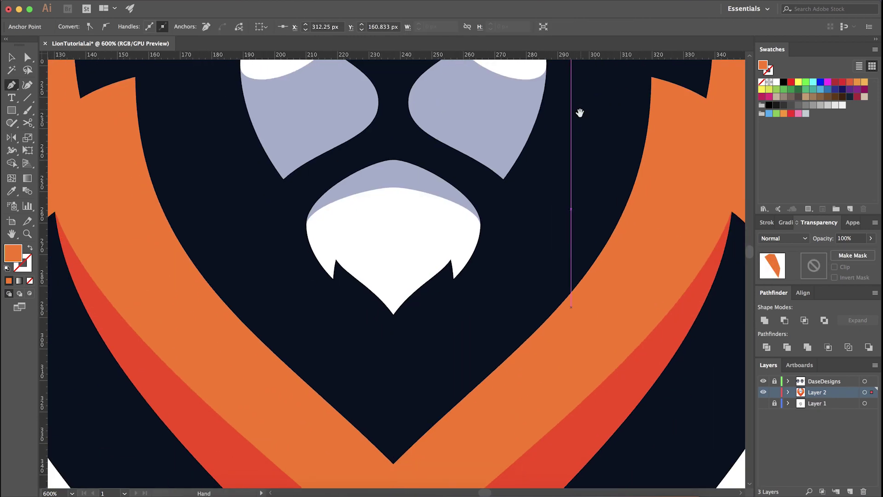
click(563, 181)
click(500, 302)
click(400, 376)
click(310, 322)
click(275, 259)
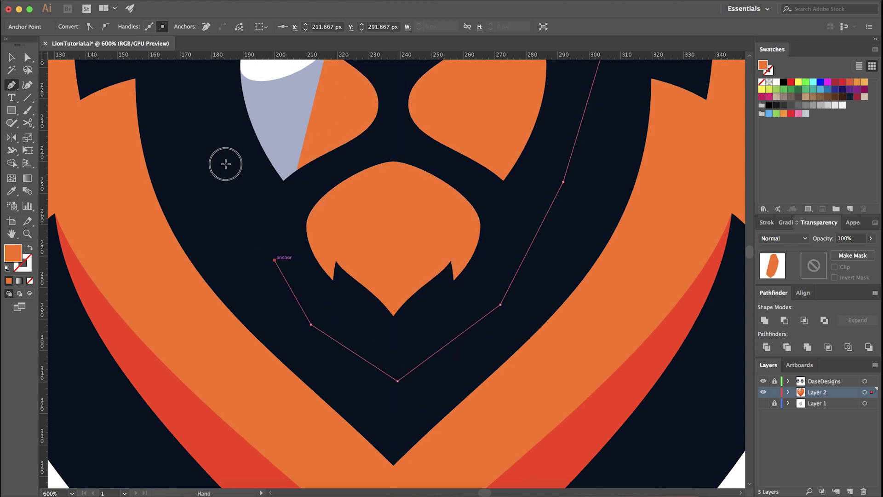
- Continue the face base path up the left side behind the dark mane and close it at the forehead's center
drag(219, 156, 302, 308)
click(286, 315)
click(275, 213)
drag(236, 109, 286, 241)
click(273, 229)
drag(301, 147, 296, 332)
click(305, 283)
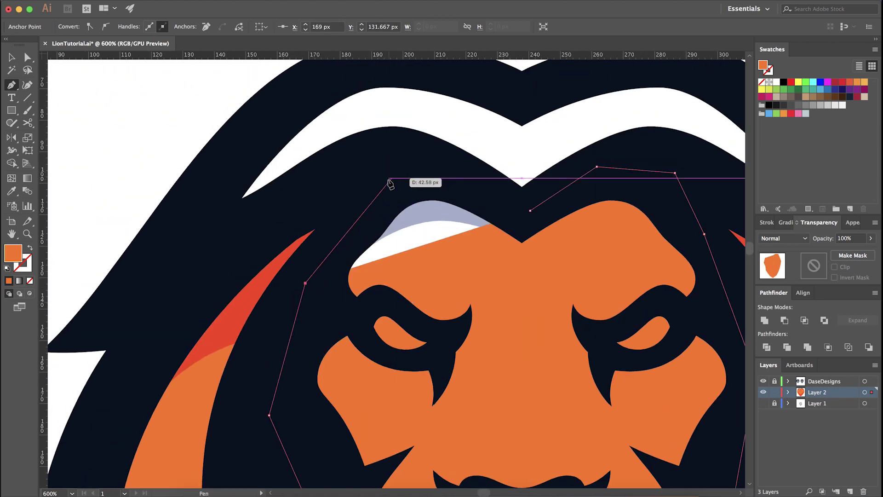
click(374, 190)
click(420, 173)
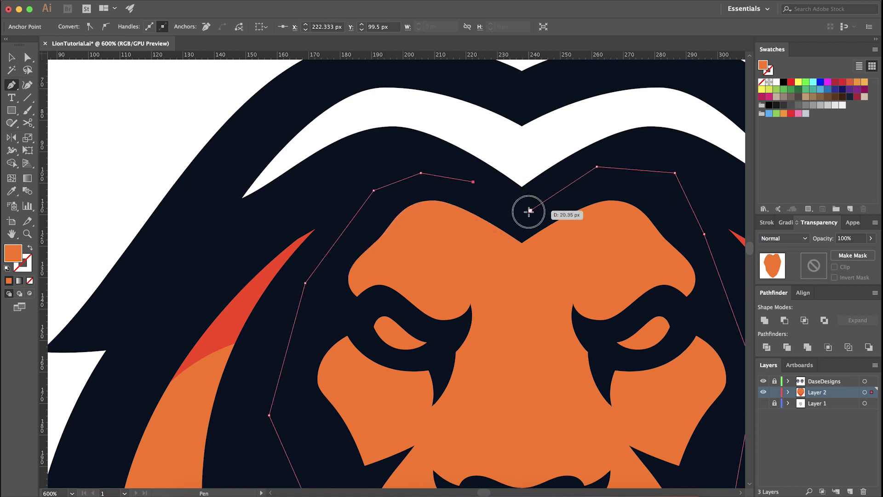
click(530, 211)
- Send the face base shape behind the lavender shadows, fill it with white, and deselect it
scroll(529, 209, down, 2)
click(529, 209)
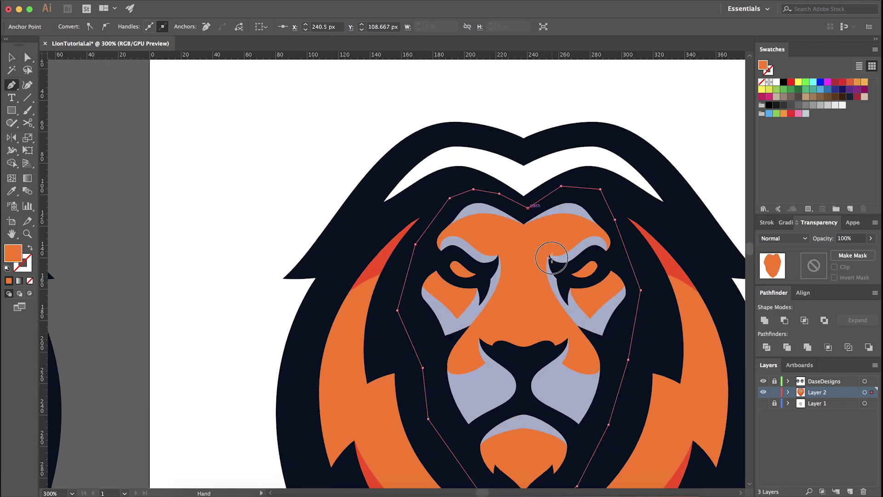
drag(553, 259, 469, 221)
click(687, 117)
key(v)
click(689, 120)
scroll(678, 120, down, 1)
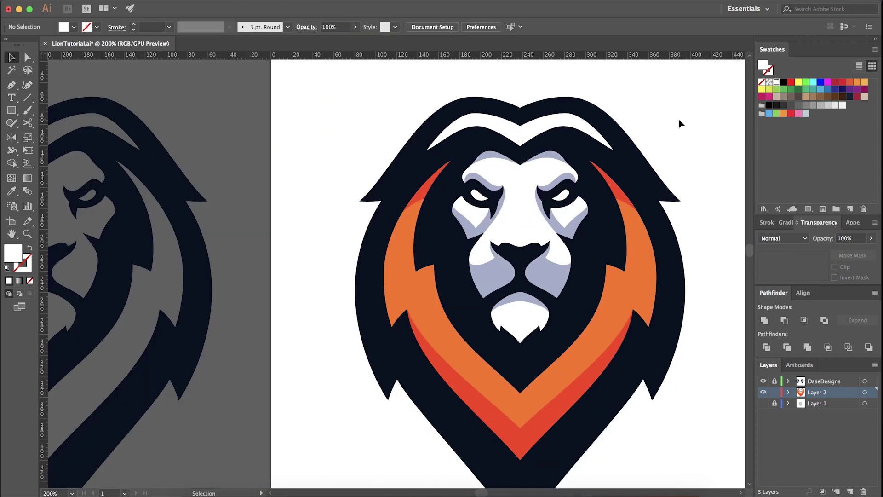
- Draw a closed white shape, about 28 by 19 px, behind the dark outline around the lion's right-hand eye opening with the Pen tool
drag(679, 120, 652, 120)
key(p)
scroll(545, 189, up, 5)
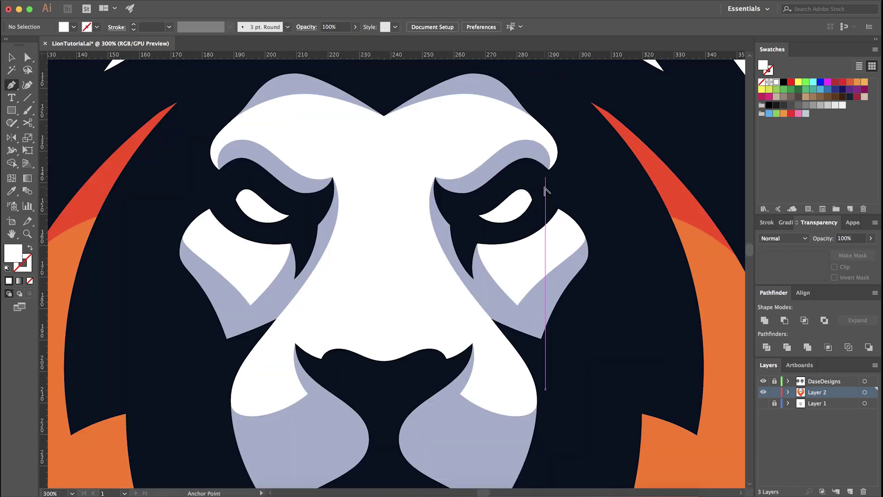
scroll(473, 207, up, 1)
click(352, 223)
click(401, 213)
click(463, 161)
click(518, 140)
click(564, 175)
drag(584, 210, 584, 230)
click(564, 253)
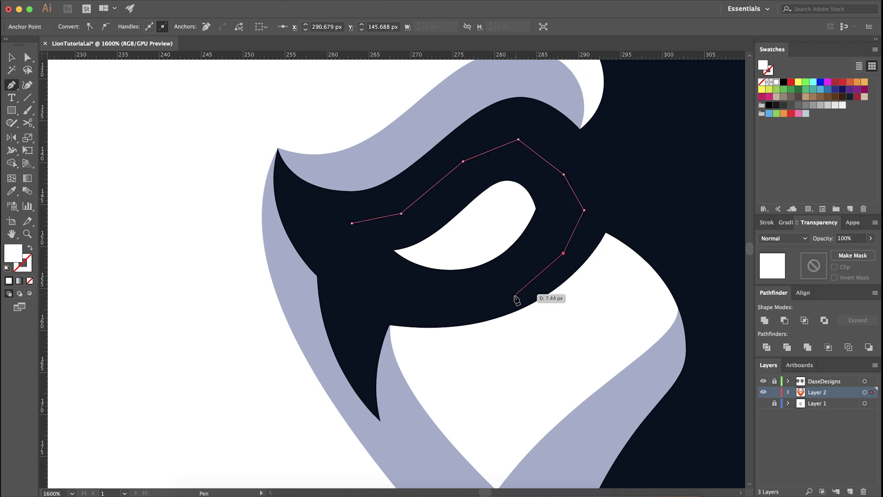
click(387, 293)
click(353, 251)
drag(352, 223, 351, 224)
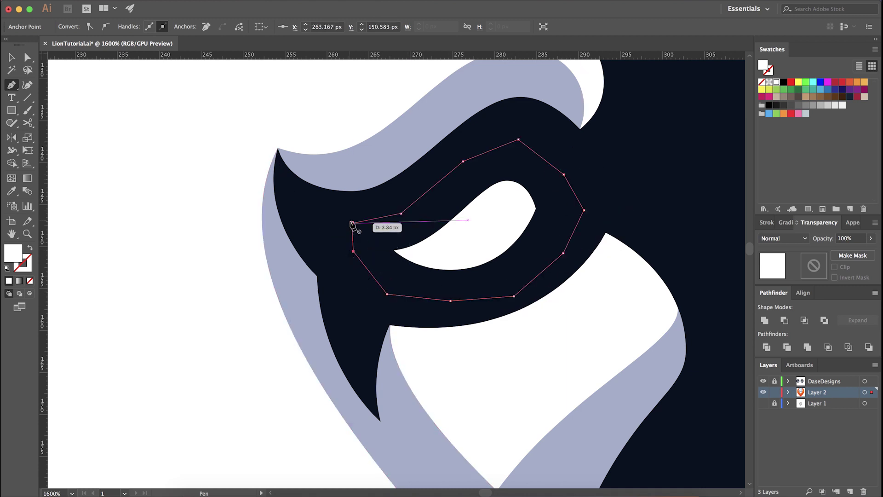
key(a)
scroll(506, 235, down, 4)
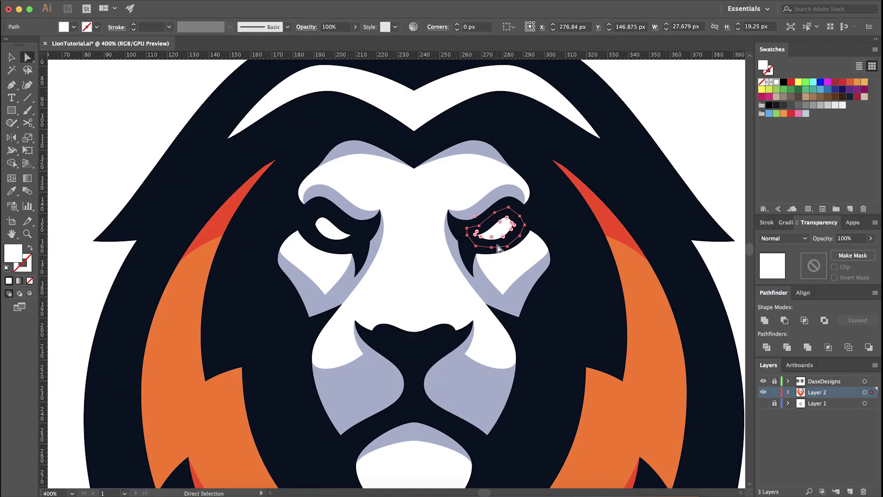
- Reflect a copy of the white eye shape to the other eye, using the vertical axis at the face's center guide
key(super+;)
key(o)
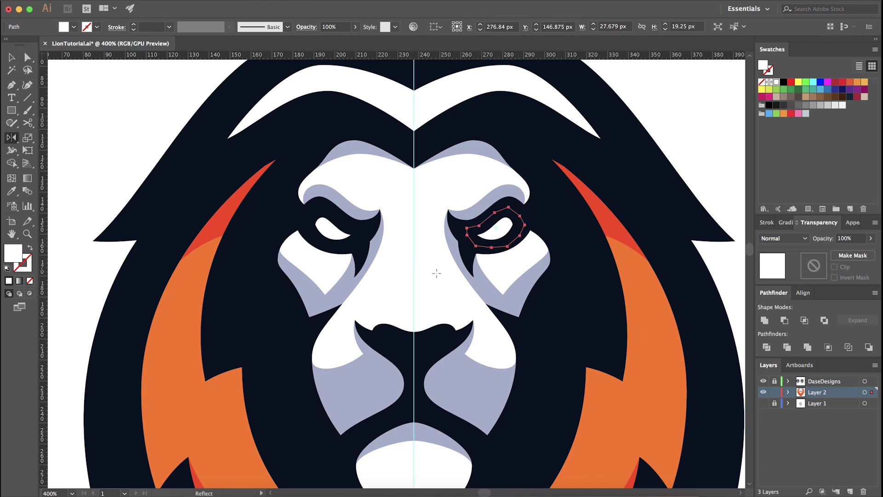
alt+click(414, 275)
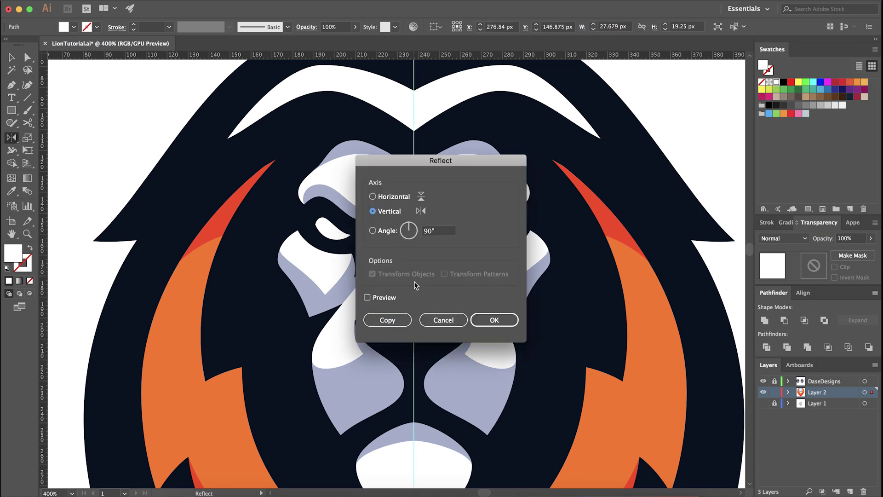
click(403, 320)
key(super+1)
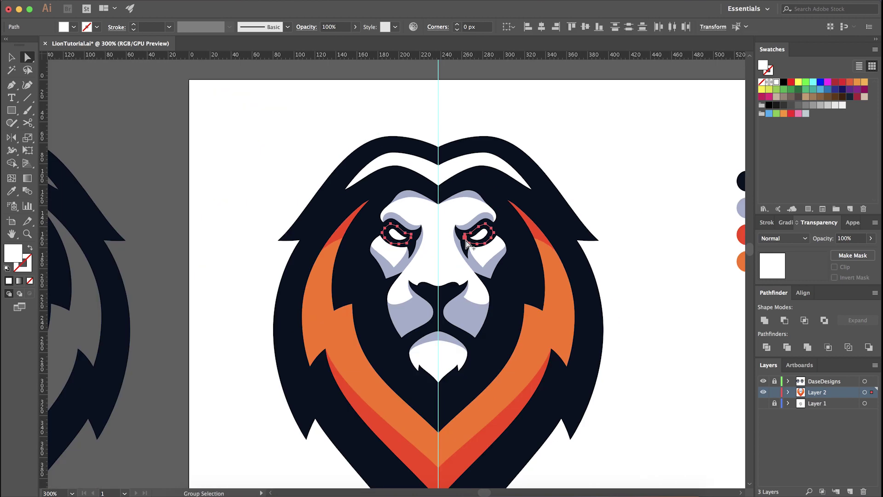
- Fill both eye shapes with the red sampled from the mane's shadow and deselect them
key(i)
scroll(490, 244, up, 3)
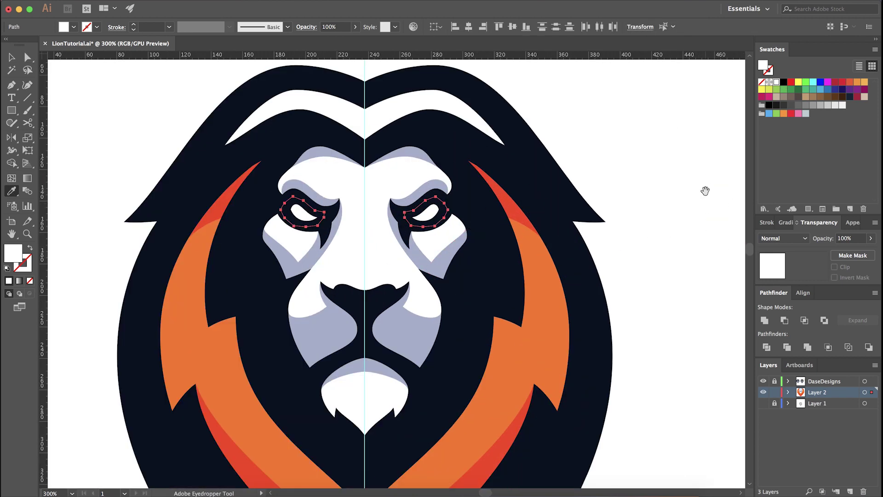
drag(699, 189, 512, 183)
key(v)
click(514, 185)
scroll(513, 185, down, 2)
scroll(464, 178, up, 2)
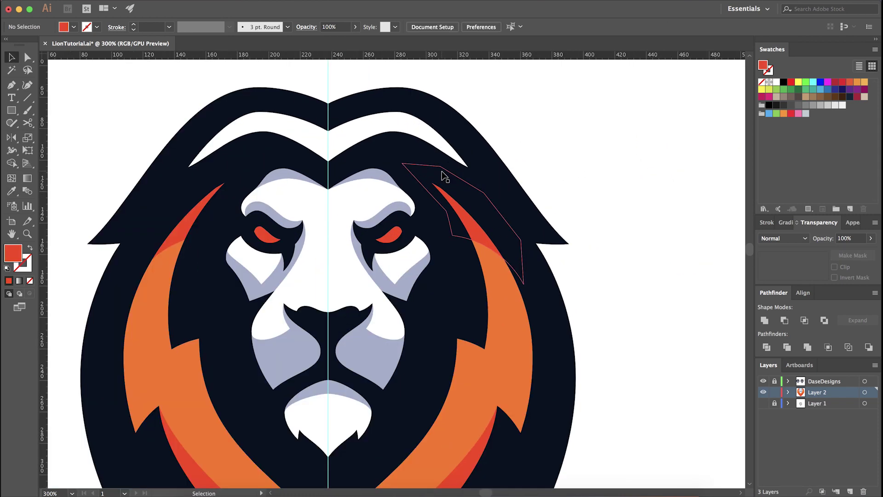
- Start a fill shape with the Pen tool behind the dark hair, from the left end of the white crown band along its upper edge toward the center
key(p)
scroll(188, 161, up, 2)
click(75, 225)
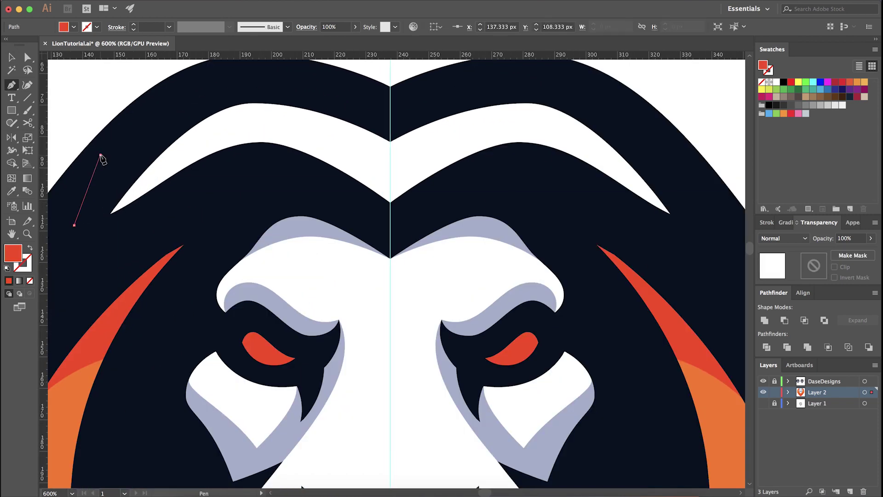
click(101, 155)
scroll(134, 165, up, 3)
click(177, 162)
click(262, 153)
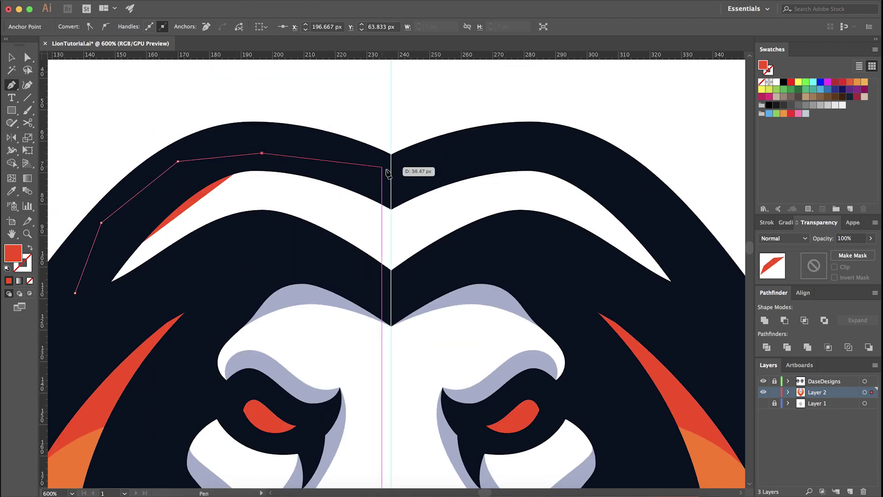
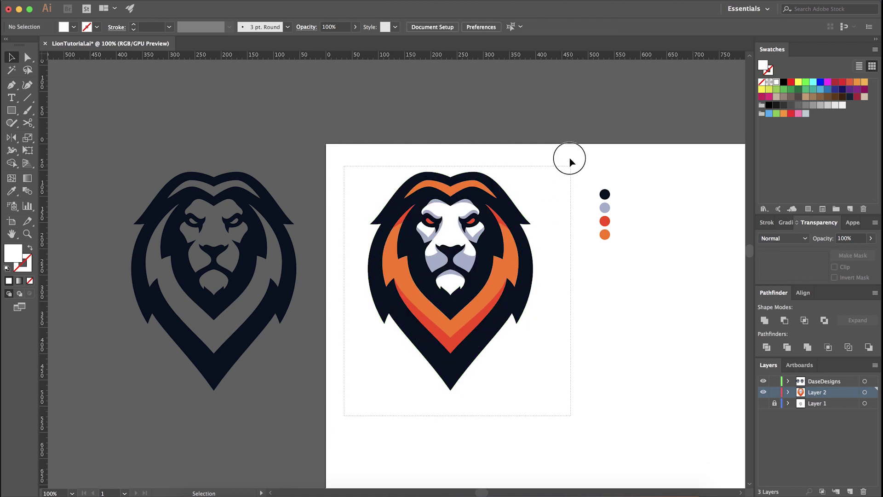
- Group all the colored lion parts and unite a copy placed directly behind the group into one solid dark silhouette
key(super+g)
click(571, 305)
click(500, 305)
key(a)
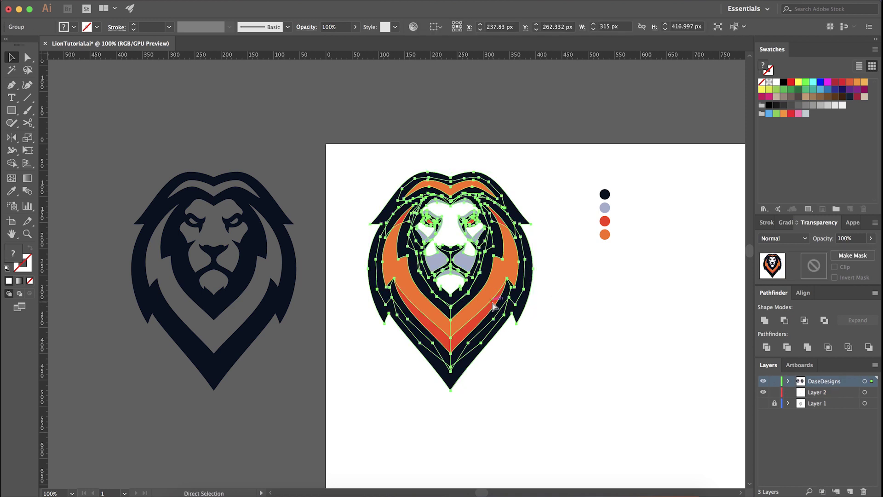
key(v)
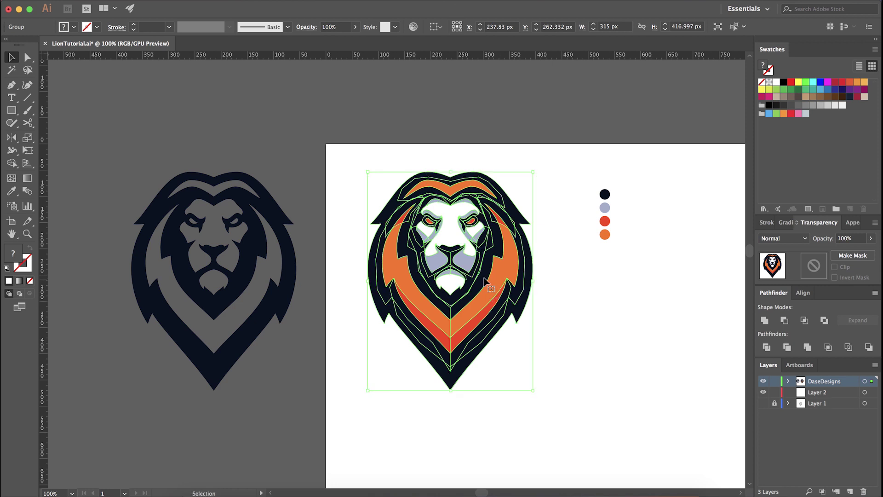
scroll(489, 282, up, 1)
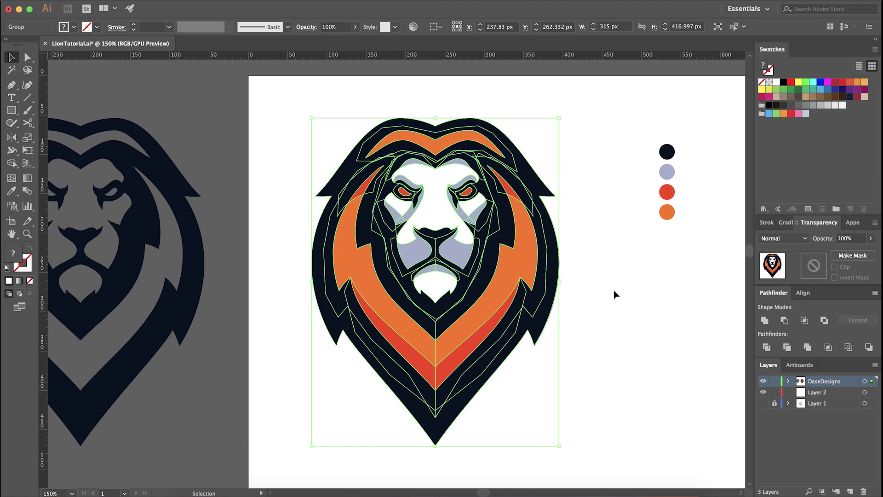
click(764, 320)
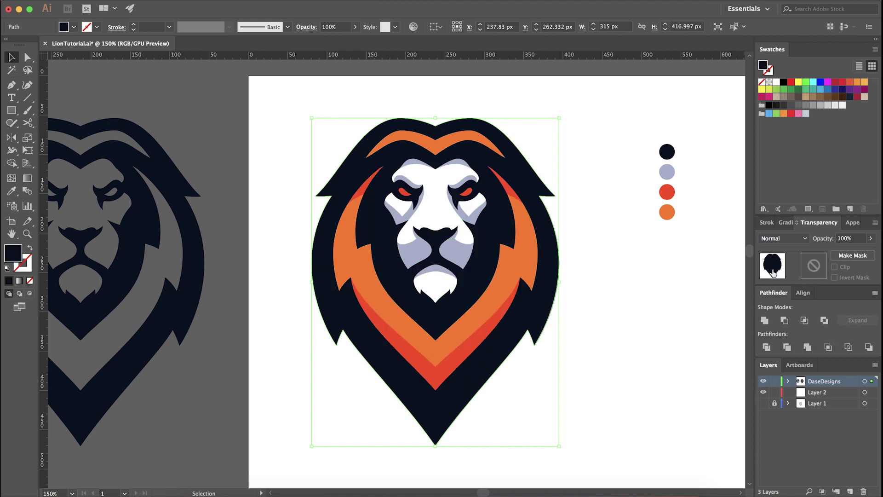
- Temporarily cut the colored lion group to inspect the merged silhouette behind it, and undo the cut
click(650, 281)
click(523, 284)
key(super+x)
key(v)
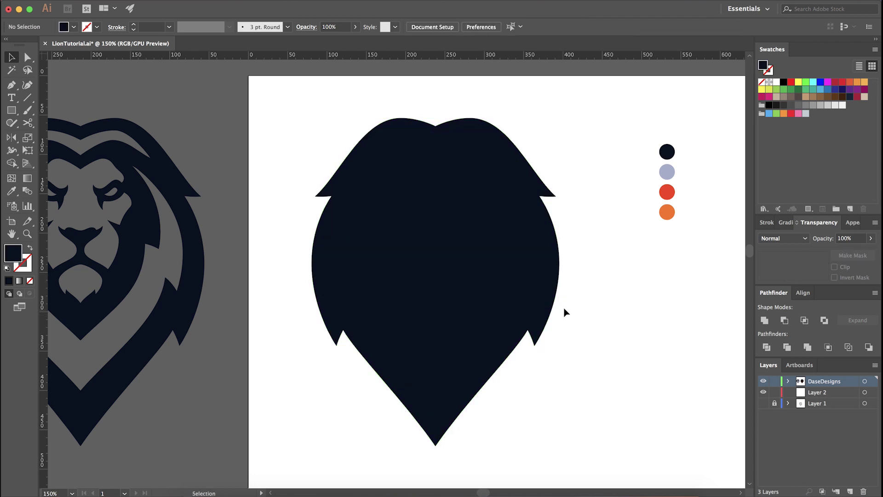
key(super+z)
click(569, 315)
click(520, 289)
key(super+x)
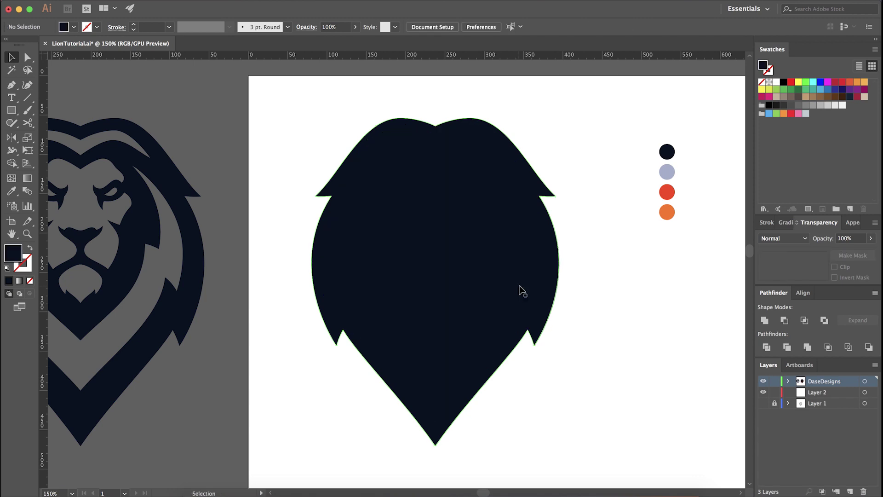
click(503, 239)
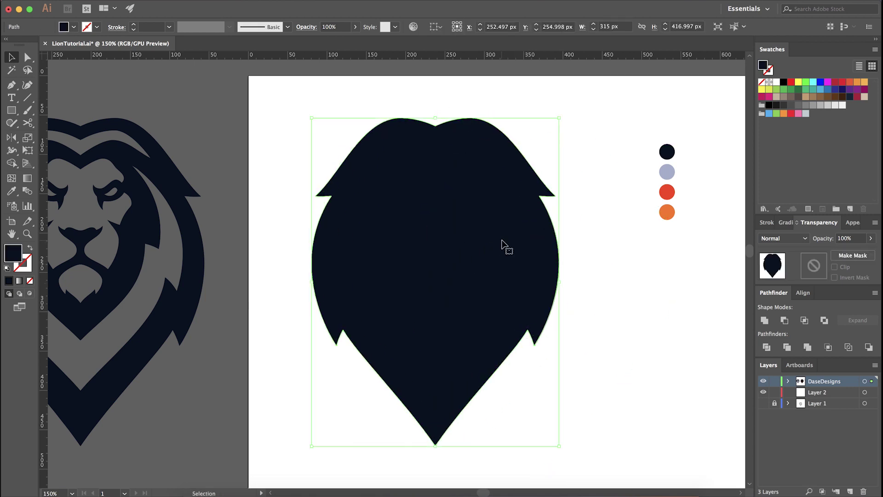
key(super+z)
click(526, 357)
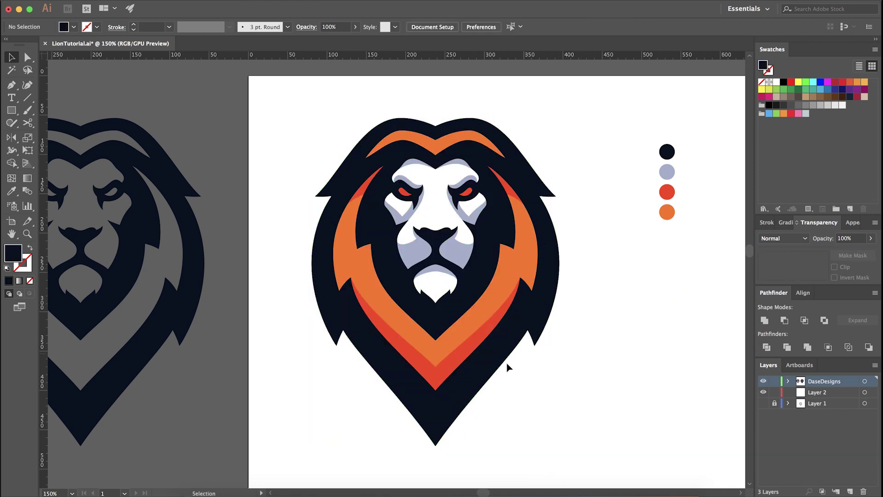
- Select the merged silhouette behind the lion and open Offset Path for it with the preview enabled
drag(447, 405, 459, 410)
shift+click(460, 410)
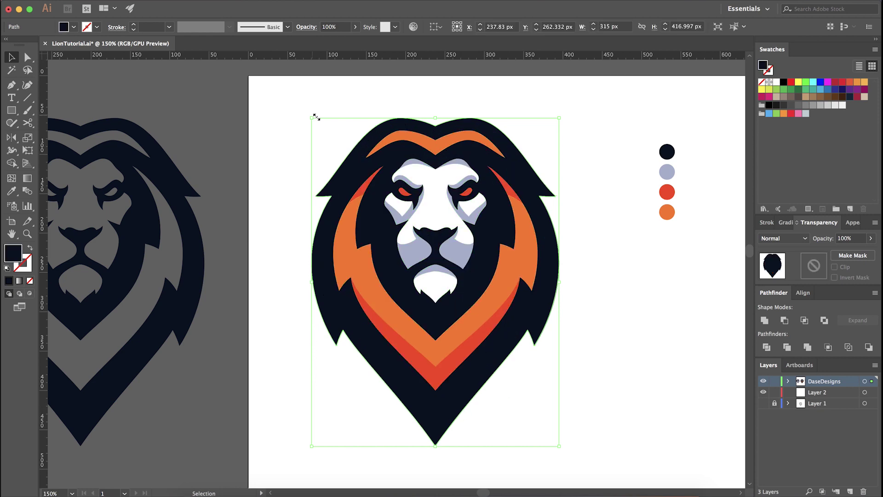
click(168, 5)
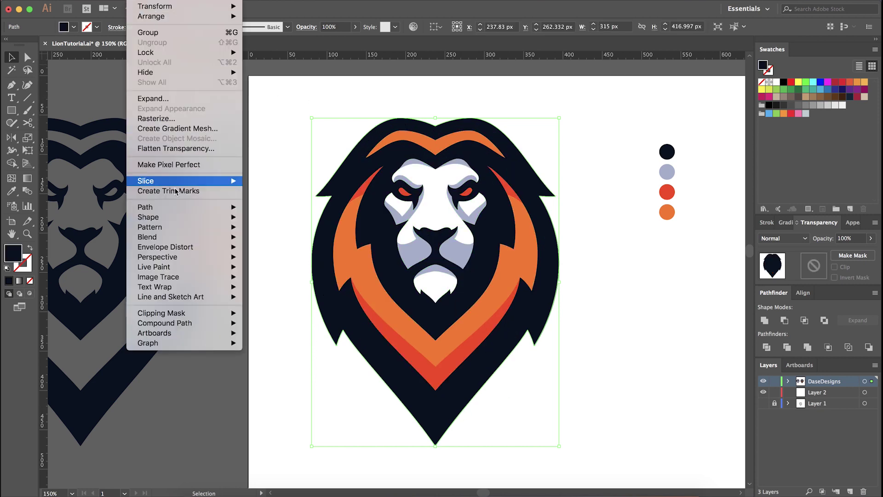
mouse_move(183, 203)
click(280, 244)
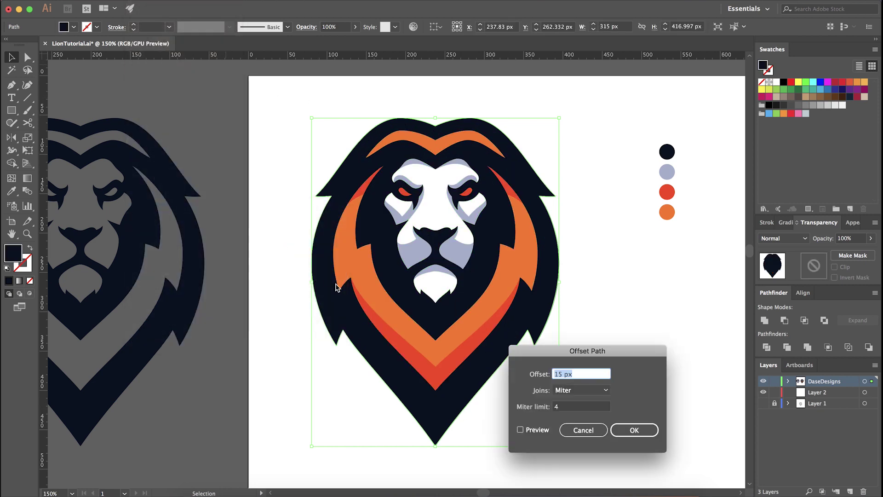
click(542, 431)
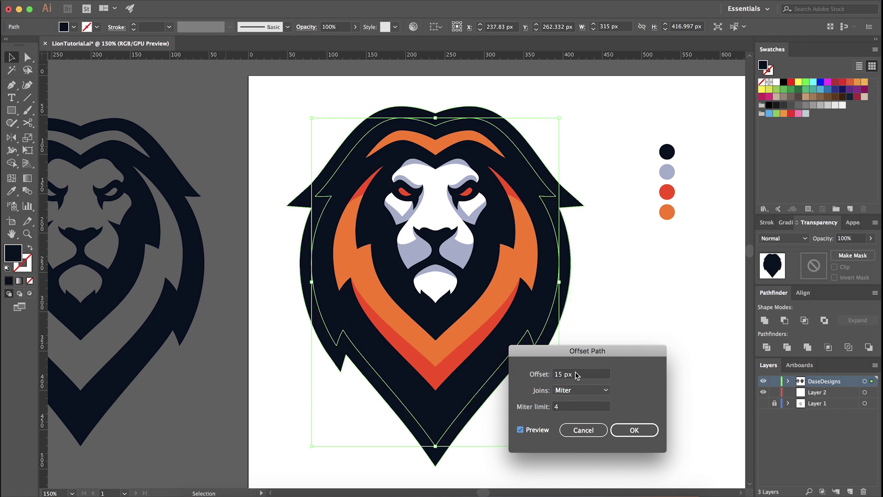
- Preview a 10 px offset, set the offset to 13 px and create the enlarged outline around the silhouette
drag(575, 373, 511, 366)
text(10)
click(544, 428)
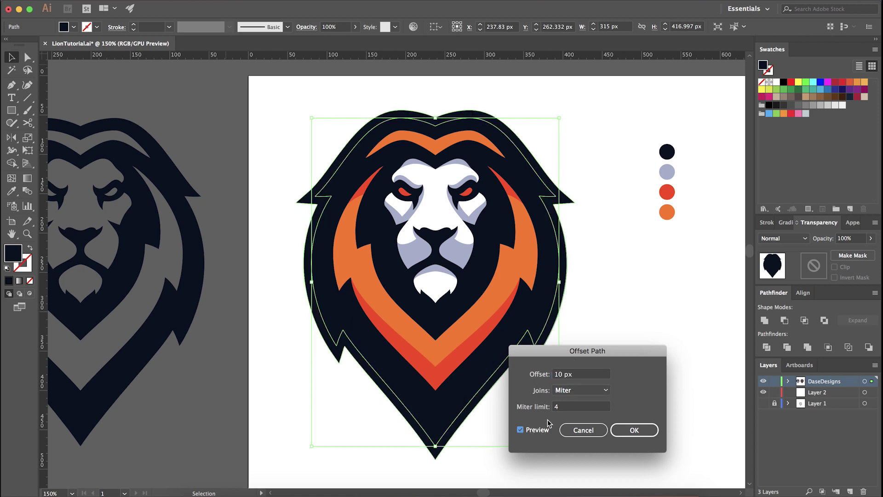
key(shift+Tab)
text(13)
click(542, 430)
click(541, 430)
click(622, 431)
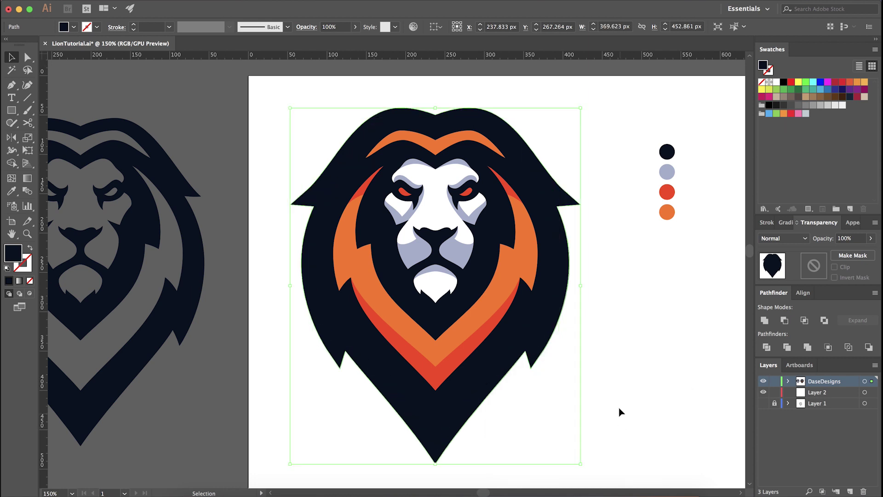
- Fill the offset outline with the lavender sampled from the muzzle's shadow and deselect it
key(i)
click(462, 255)
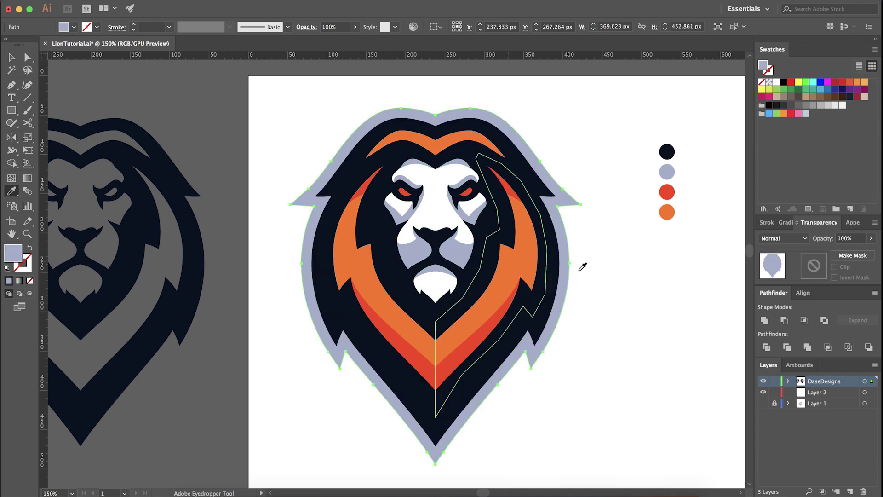
key(v)
click(593, 319)
alt+scroll(593, 319, down, 1)
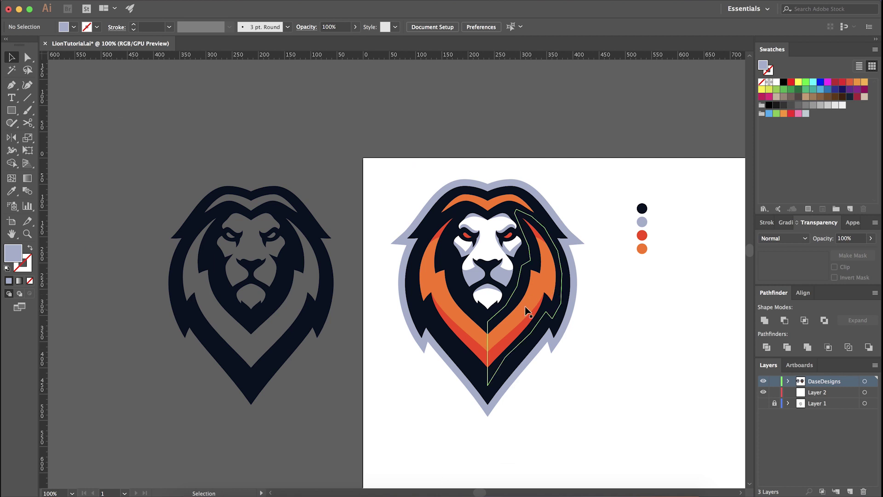
alt+scroll(476, 324, up, 2)
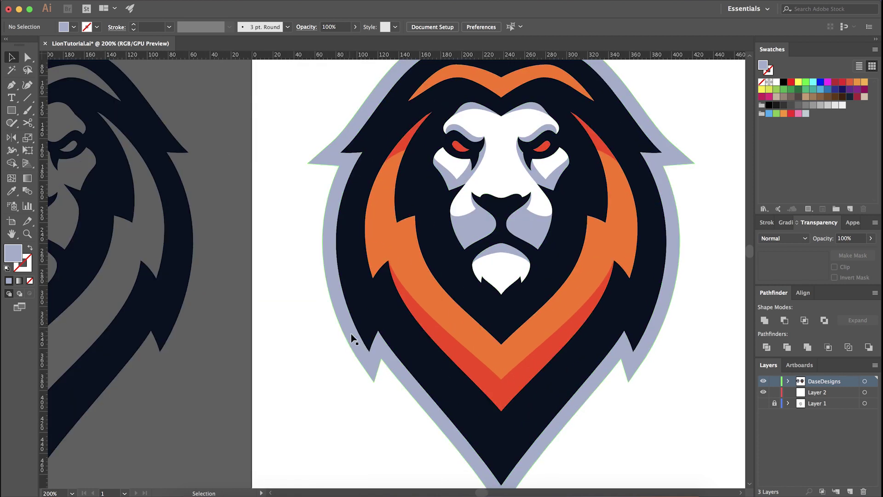
alt+scroll(346, 355, down, 2)
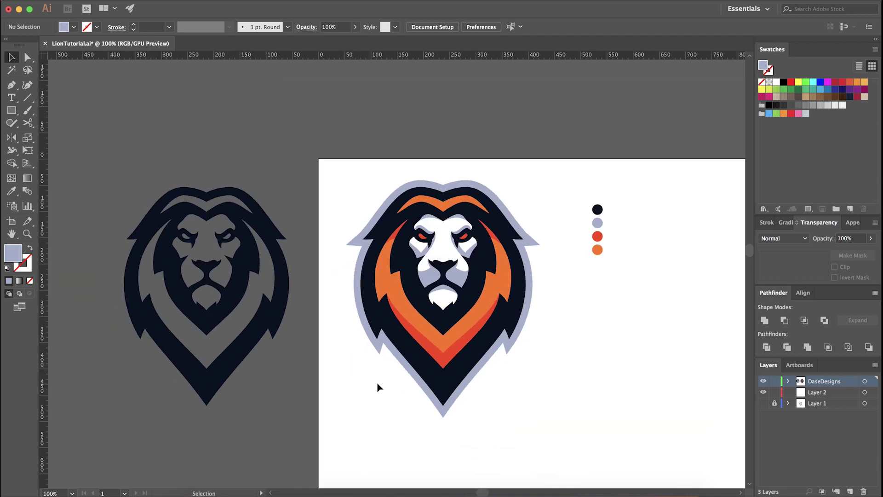
- Group the colored lion together with its lavender outline and deselect the group
drag(363, 421, 553, 153)
key(ctrl+g)
click(554, 290)
- Examine the finished lion at different magnifications, including the paths around the brow and eyes hidden behind the dark shapes
alt+scroll(546, 299, up, 1)
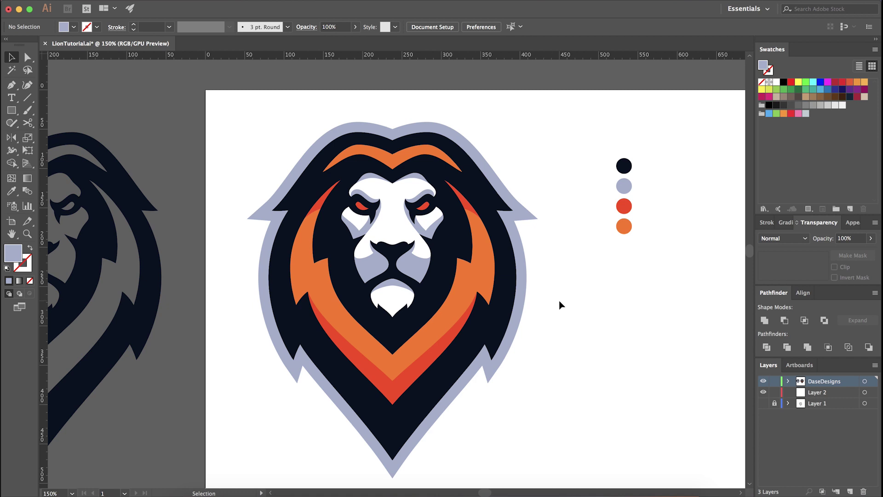
alt+scroll(508, 427, down, 1)
alt+scroll(479, 441, up, 2)
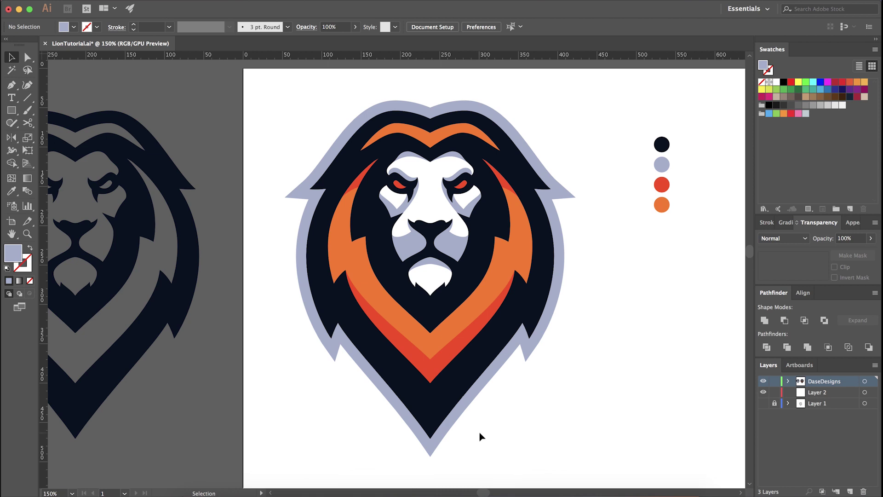
alt+scroll(478, 439, down, 1)
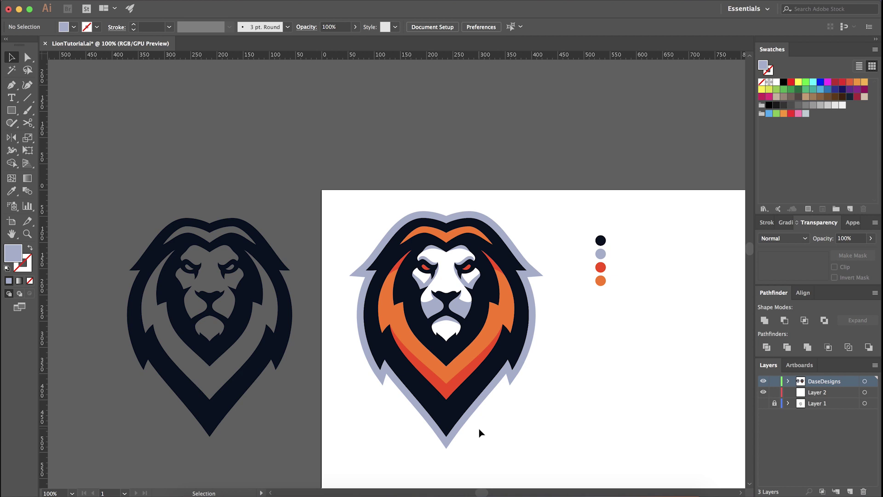
scroll(485, 441, up, 1)
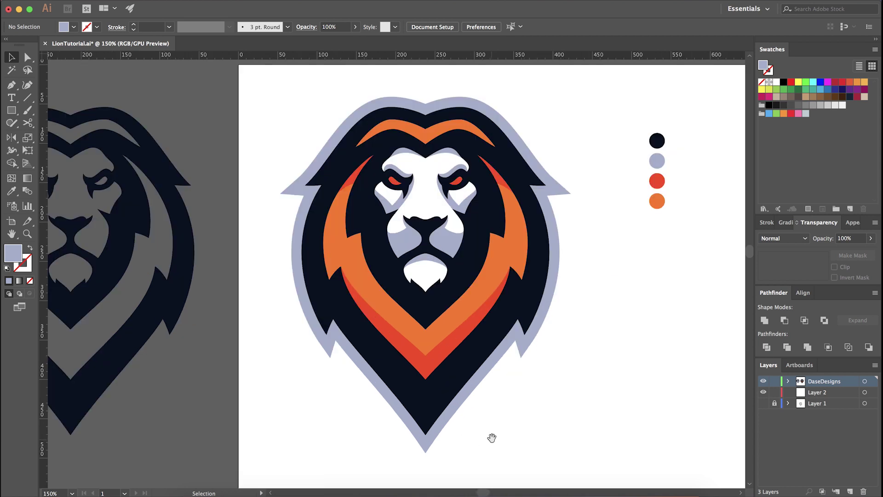
drag(491, 438, 506, 456)
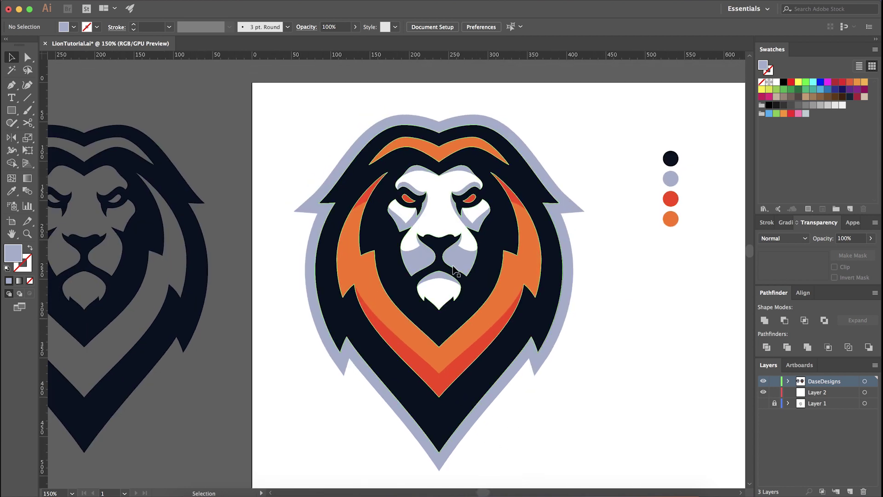
scroll(410, 202, up, 8)
click(380, 247)
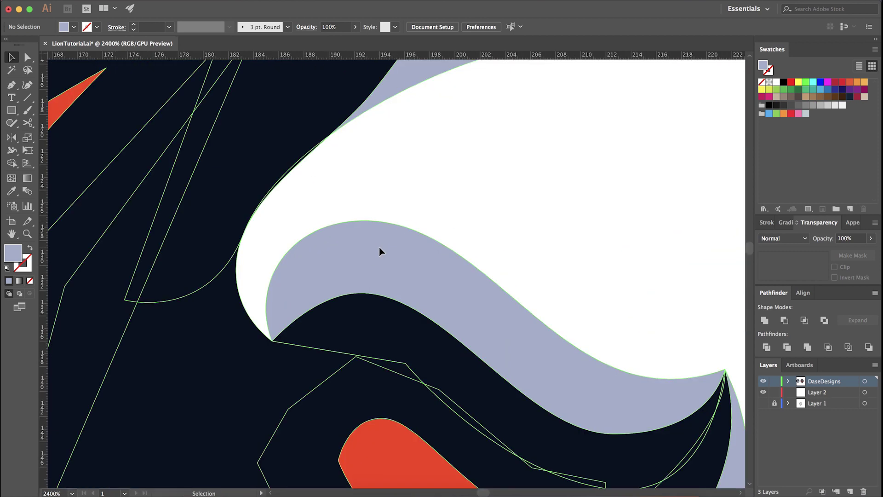
key(a)
scroll(366, 225, down, 2)
scroll(366, 225, down, 5)
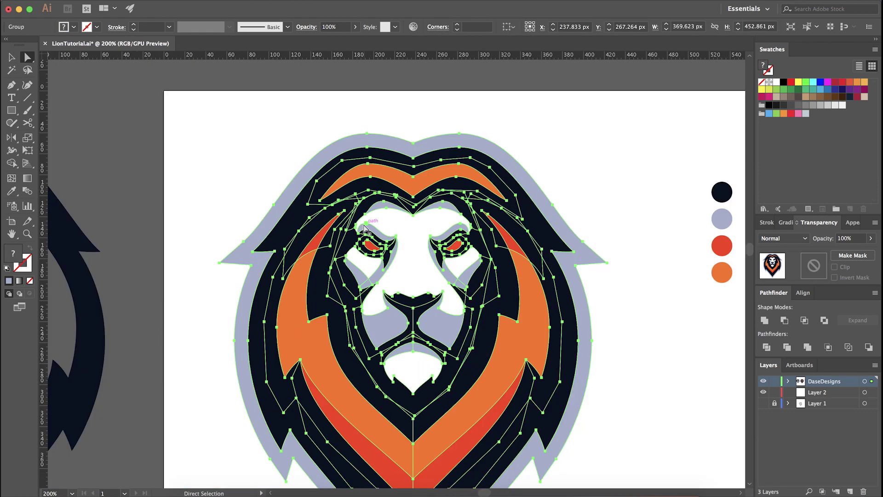
click(489, 114)
scroll(488, 114, down, 4)
drag(559, 132, 570, 166)
scroll(522, 169, up, 3)
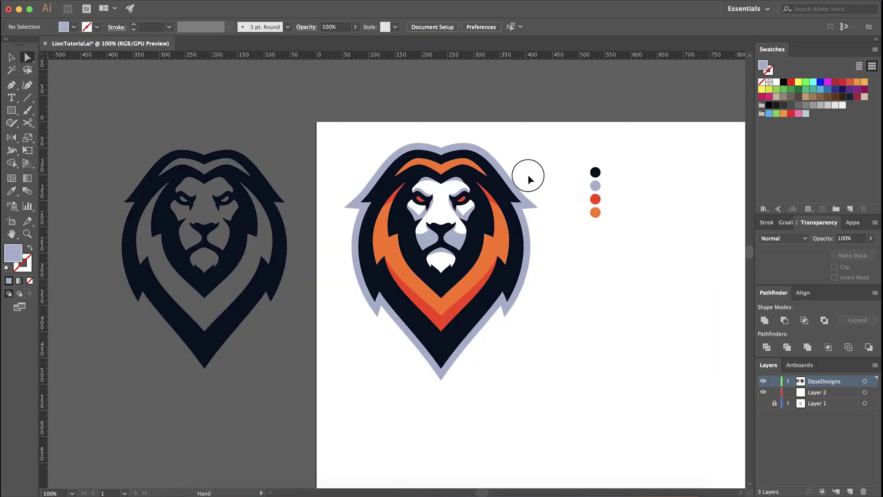
- Draw a background rectangle about 646 by 616 px behind the lion, fill it with the lion's dark navy and deselect it
key(m)
mouse_move(307, 94)
mouse_down()
mouse_move(587, 385)
mouse_move(650, 437)
mouse_move(645, 415)
mouse_up()
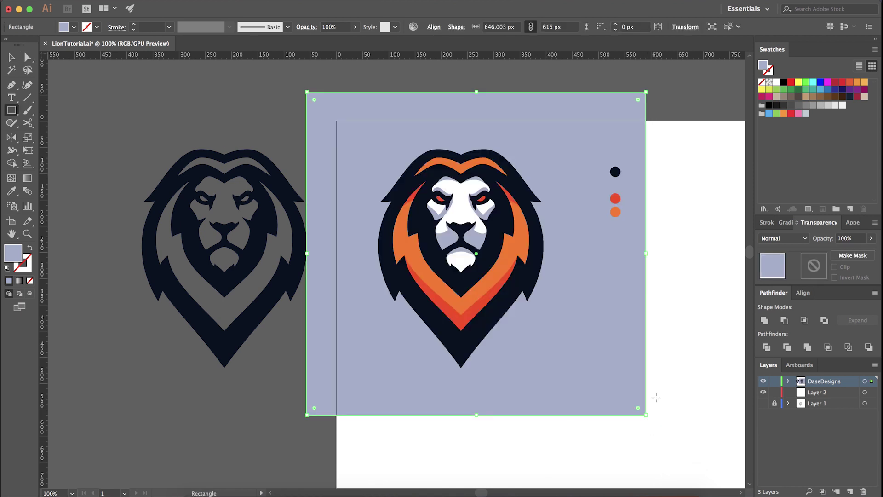
key(i)
click(481, 324)
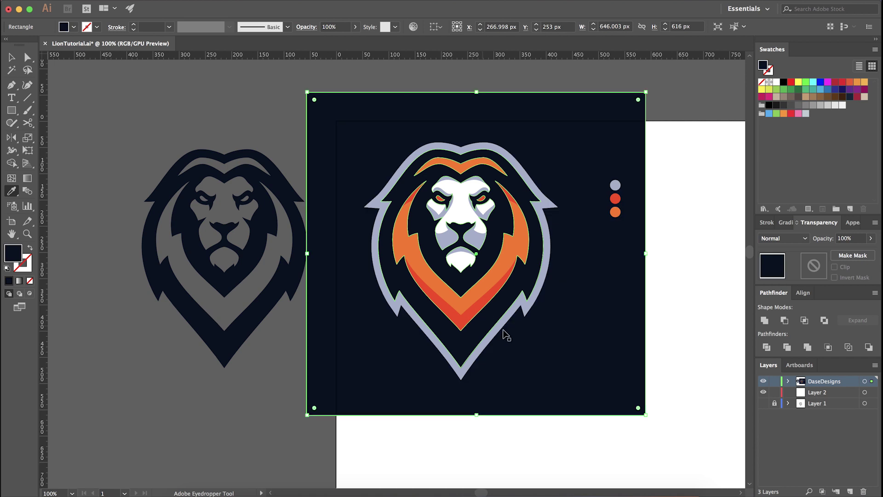
key(v)
click(673, 329)
scroll(514, 446, down, 1)
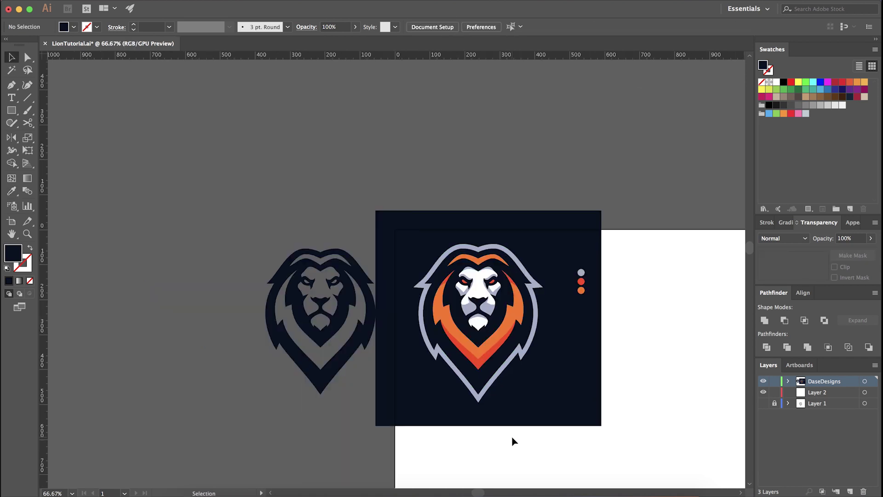